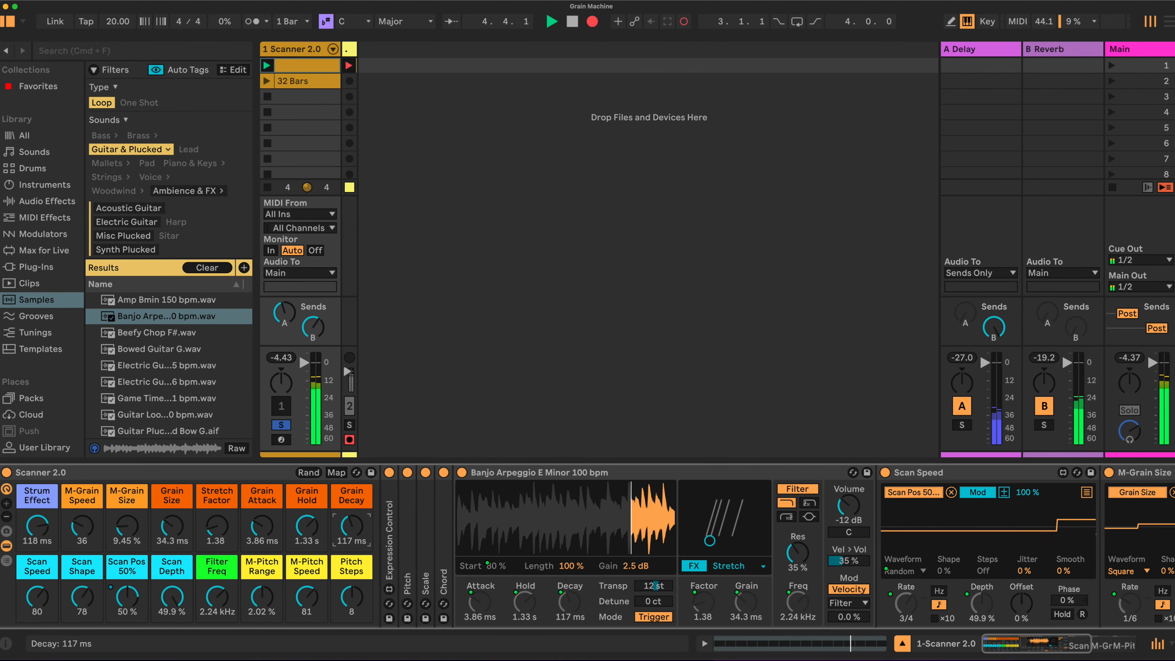
- Set Scanner 2.0's Grain Decay to 332 ms and Stretch Factor to 20.00, and raise Grain Size and Strum Effect
drag(352, 527, 352, 512)
drag(217, 524, 217, 477)
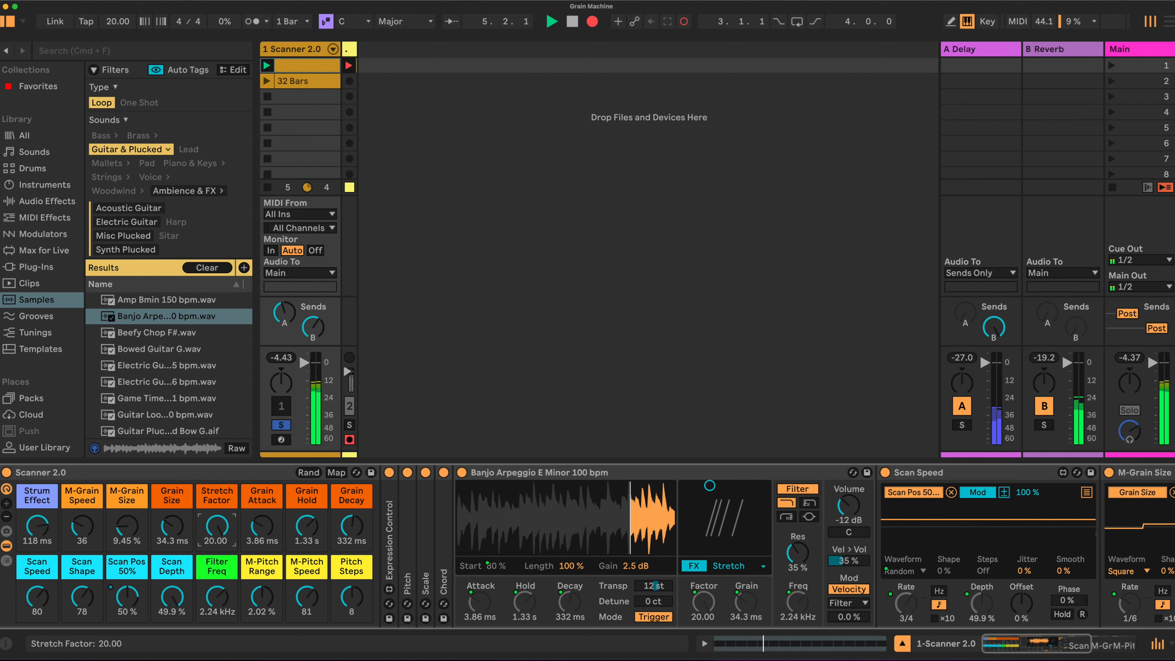
drag(168, 522, 168, 476)
drag(37, 526, 37, 495)
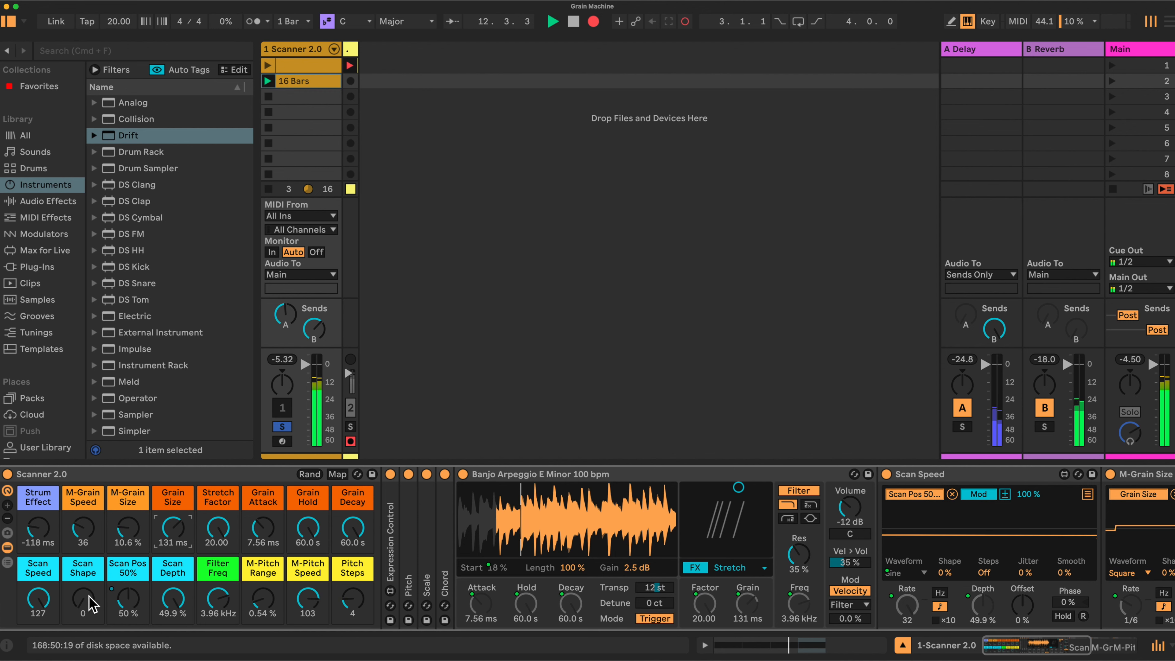
- Set the Scan Shape macro to 86 and Grain Size to about 140 ms
drag(83, 599, 83, 526)
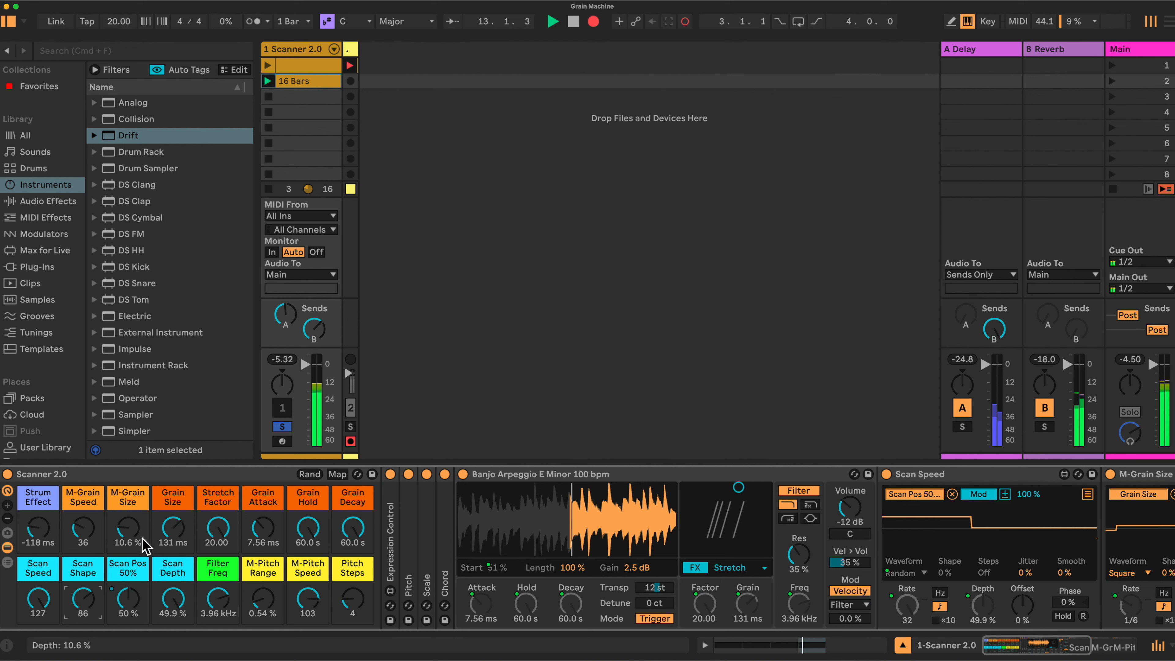
click(176, 532)
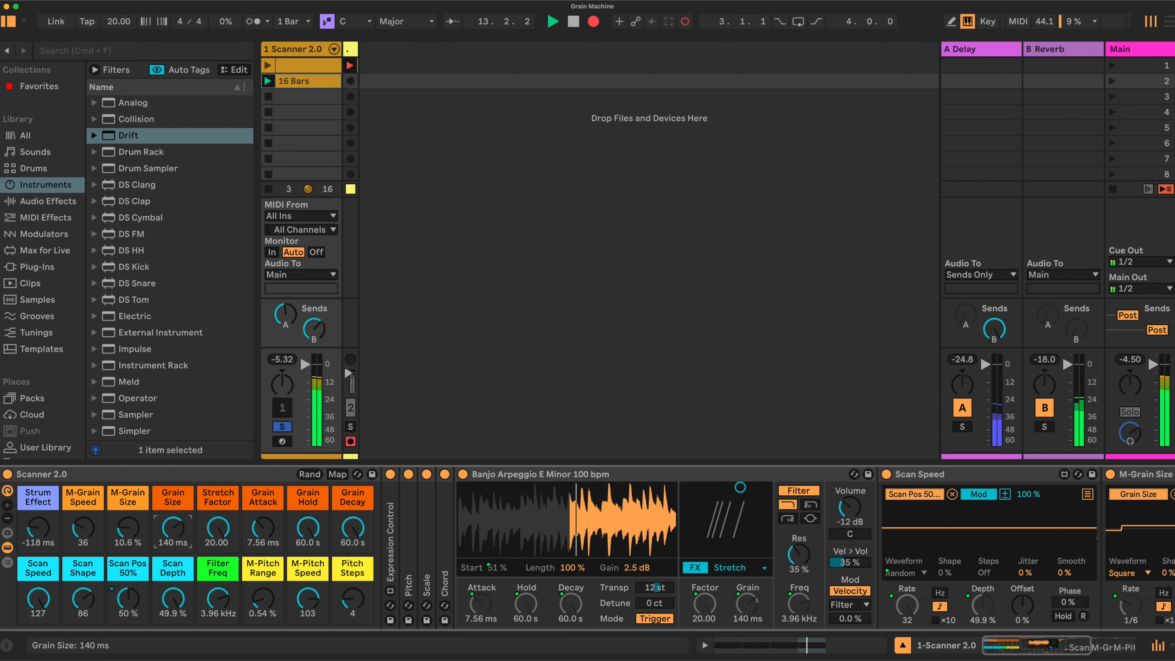
drag(176, 532, 176, 536)
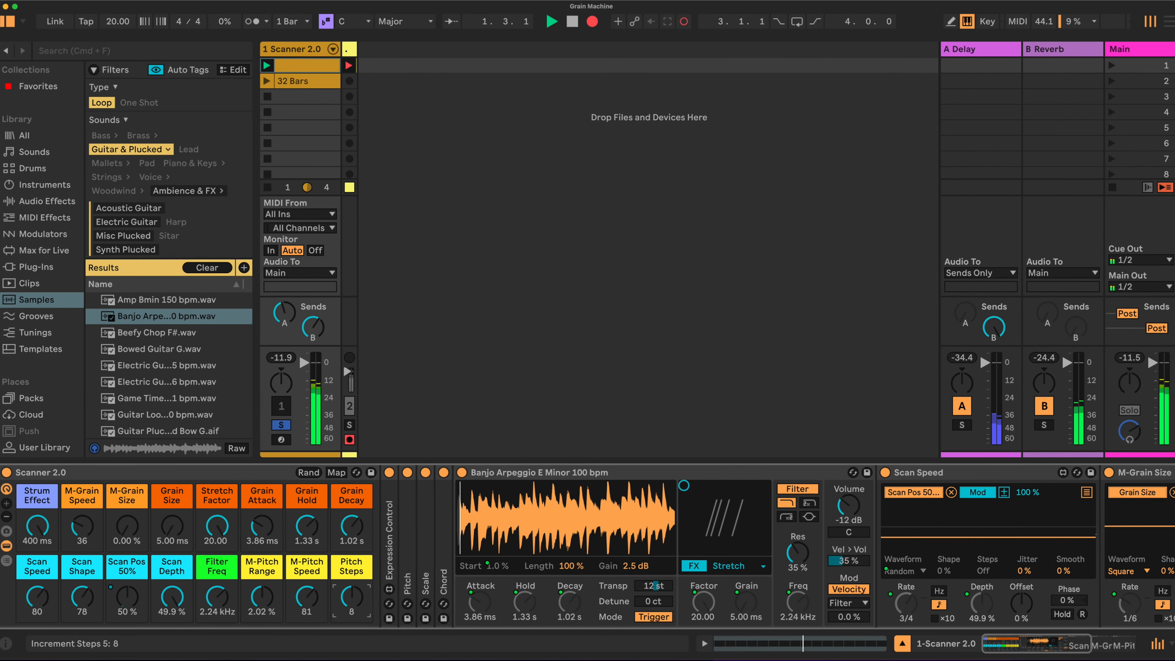
- Set Stretch Factor to 1.38 and Strum Effect to 118 ms, and raise the Grain Size macro slightly
drag(217, 528, 216, 579)
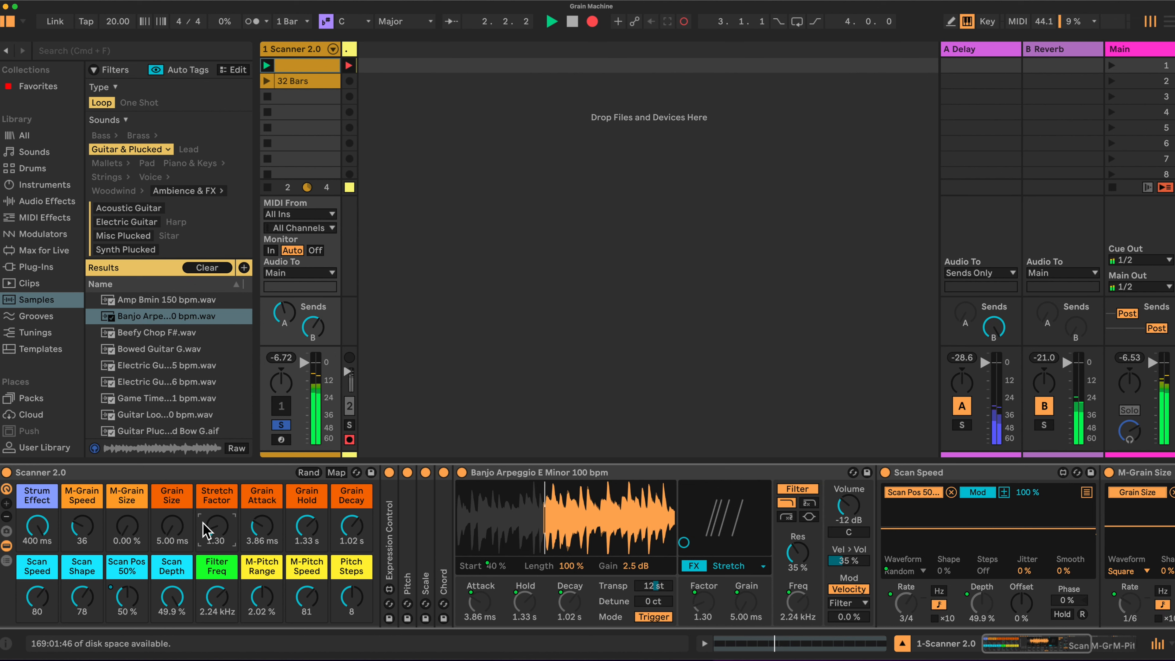
drag(220, 528, 220, 525)
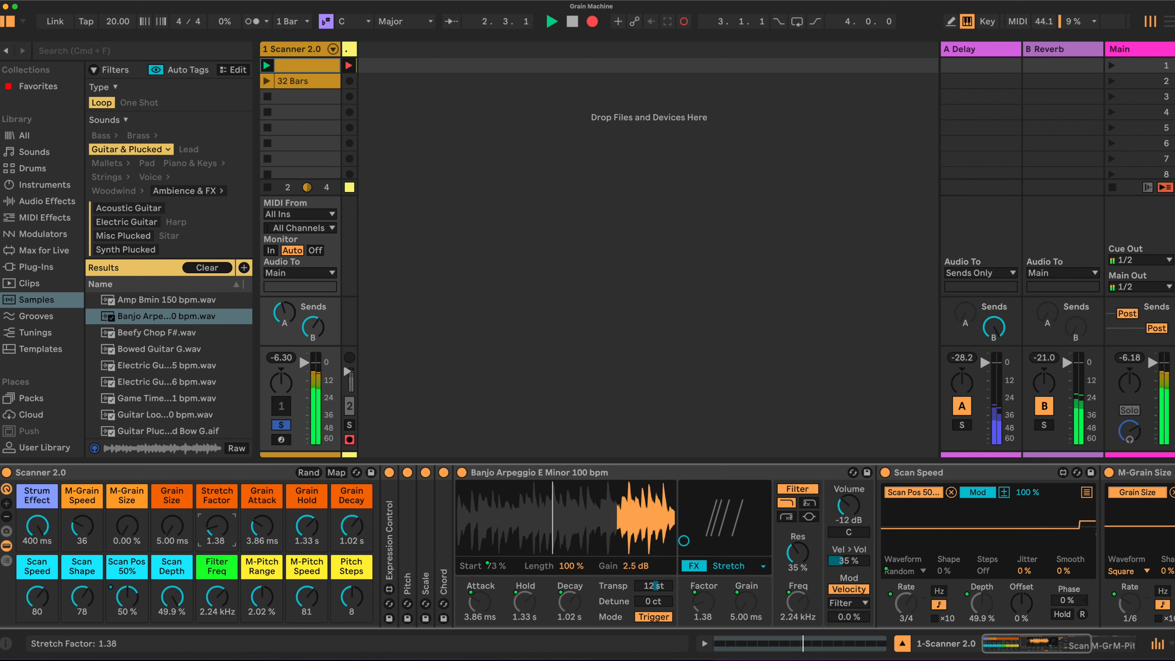
drag(37, 527, 37, 537)
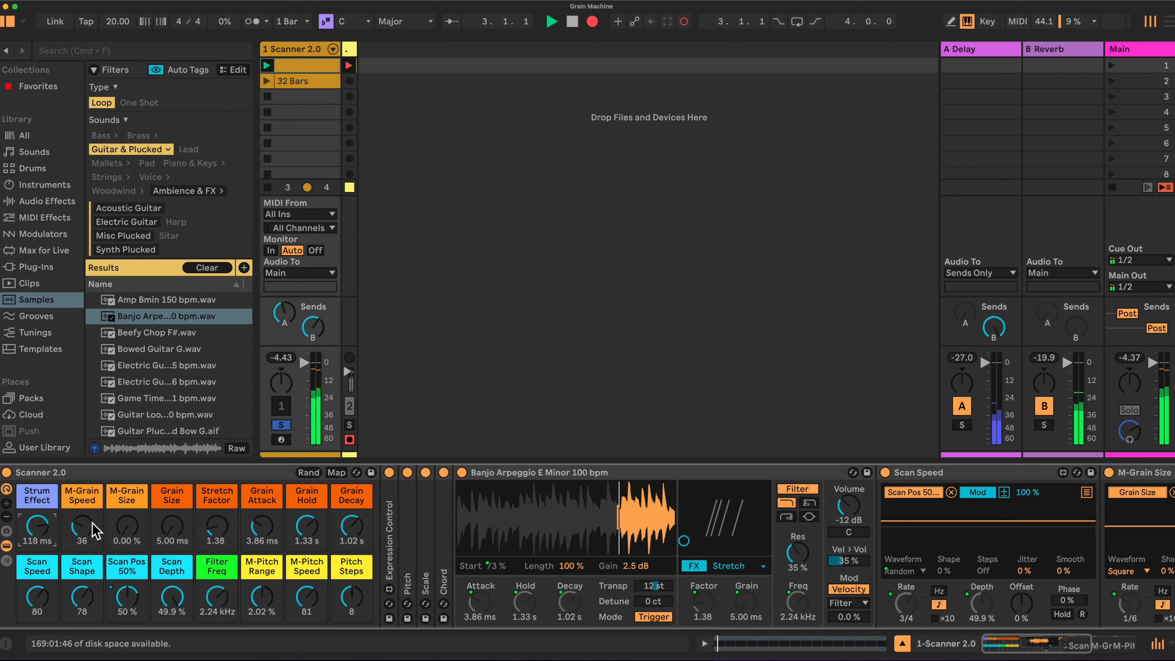
drag(172, 528, 172, 521)
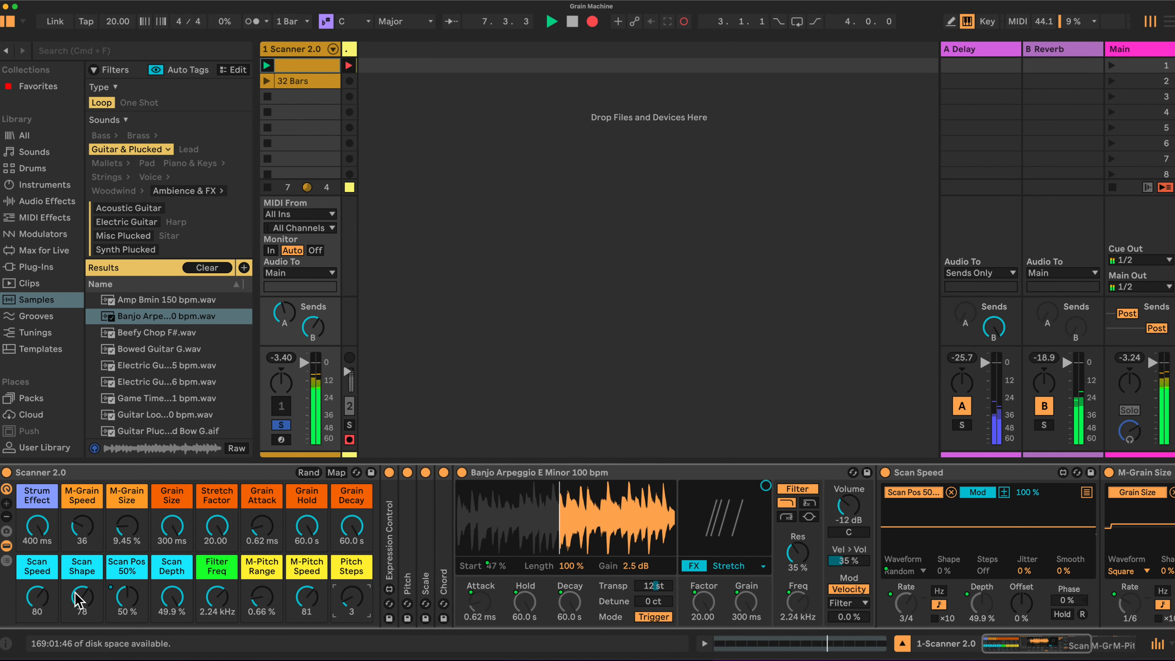
- Set M-Grain Size to 0.00 % and Strum Effect to -400 ms, and raise the Scan Speed macro
drag(126, 526, 127, 537)
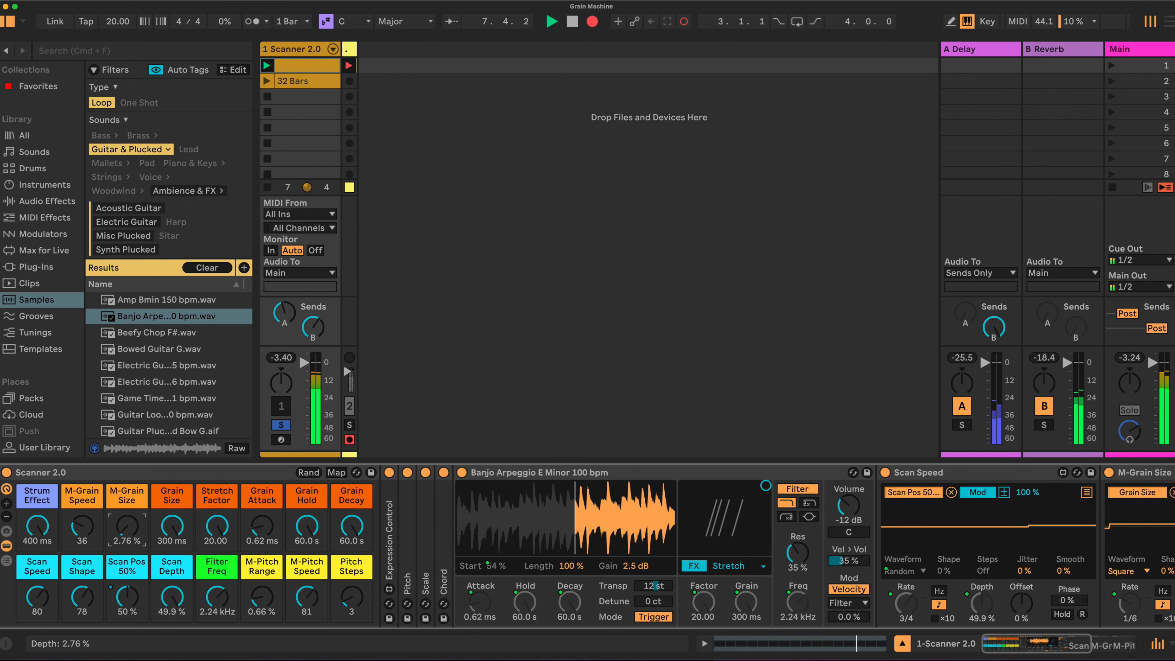
drag(38, 526, 37, 558)
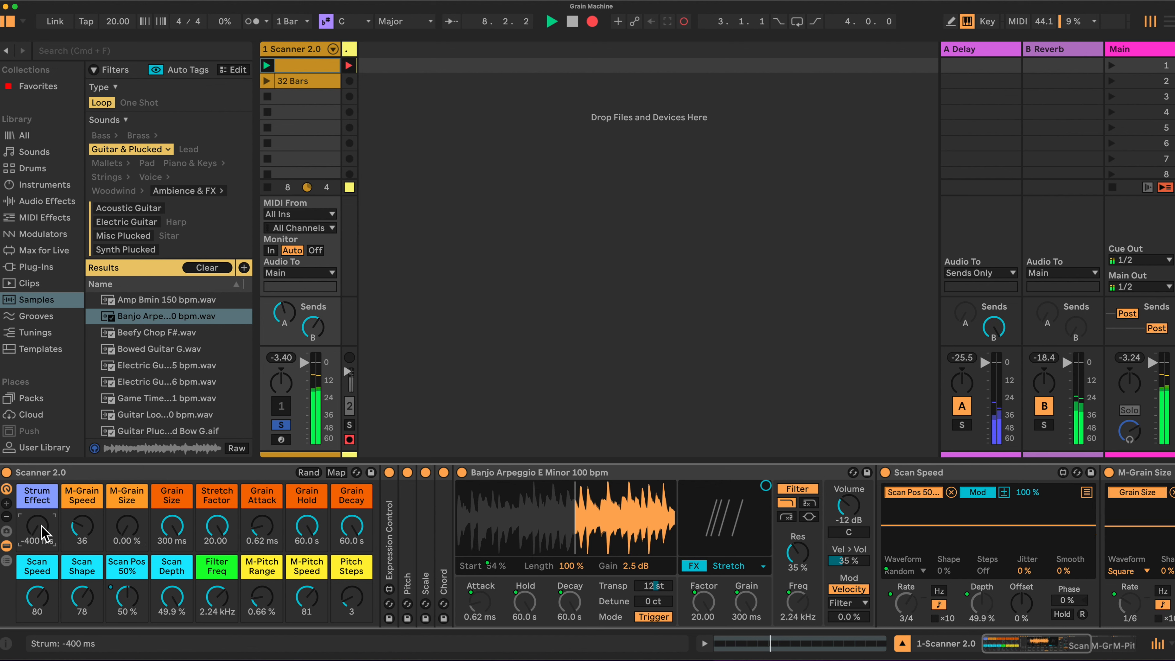
drag(38, 602, 38, 587)
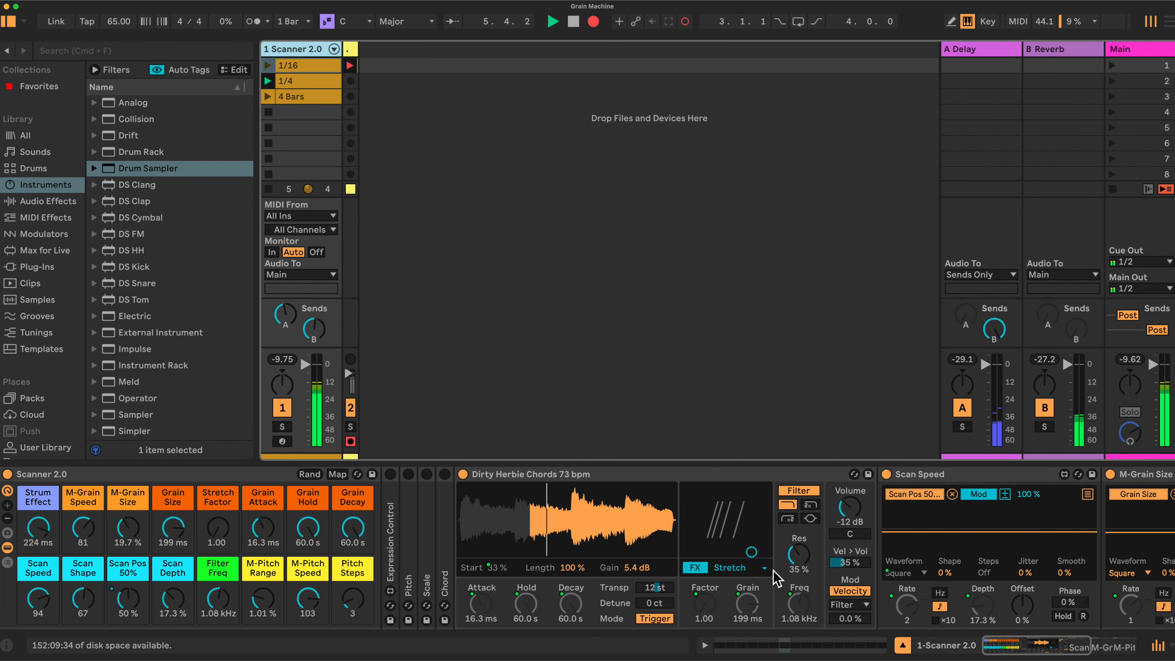
- Choose Stretch as the playback effect for the Dirty Herbie Chords sample and lower the Scanner 2.0 track's volume slightly
click(763, 568)
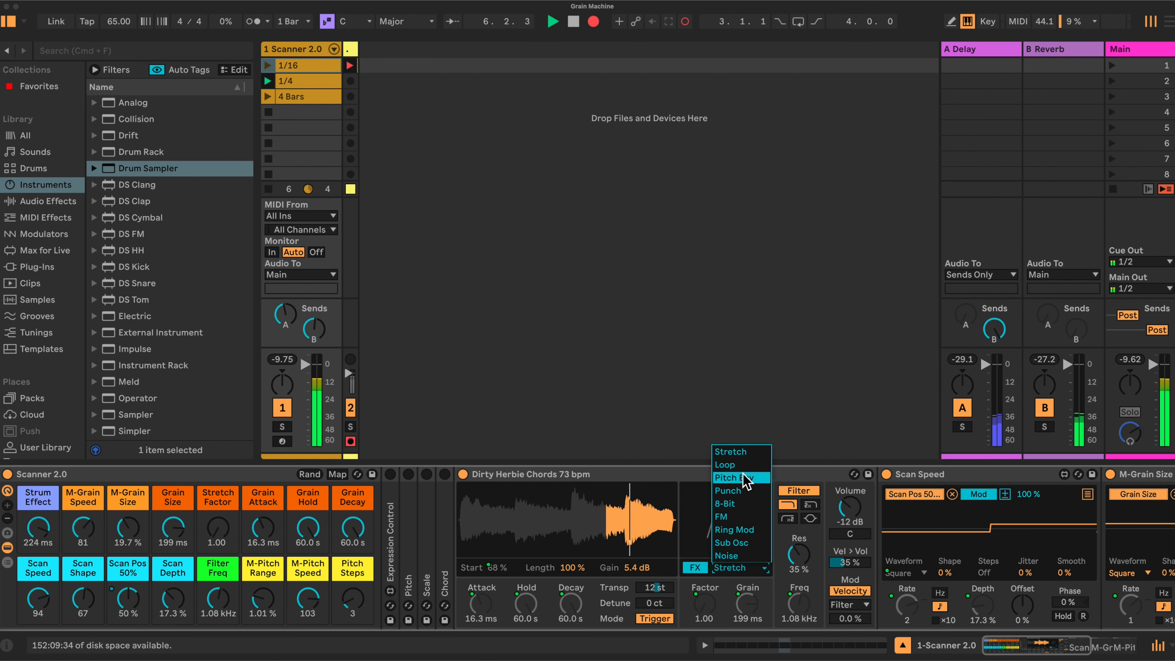
click(755, 452)
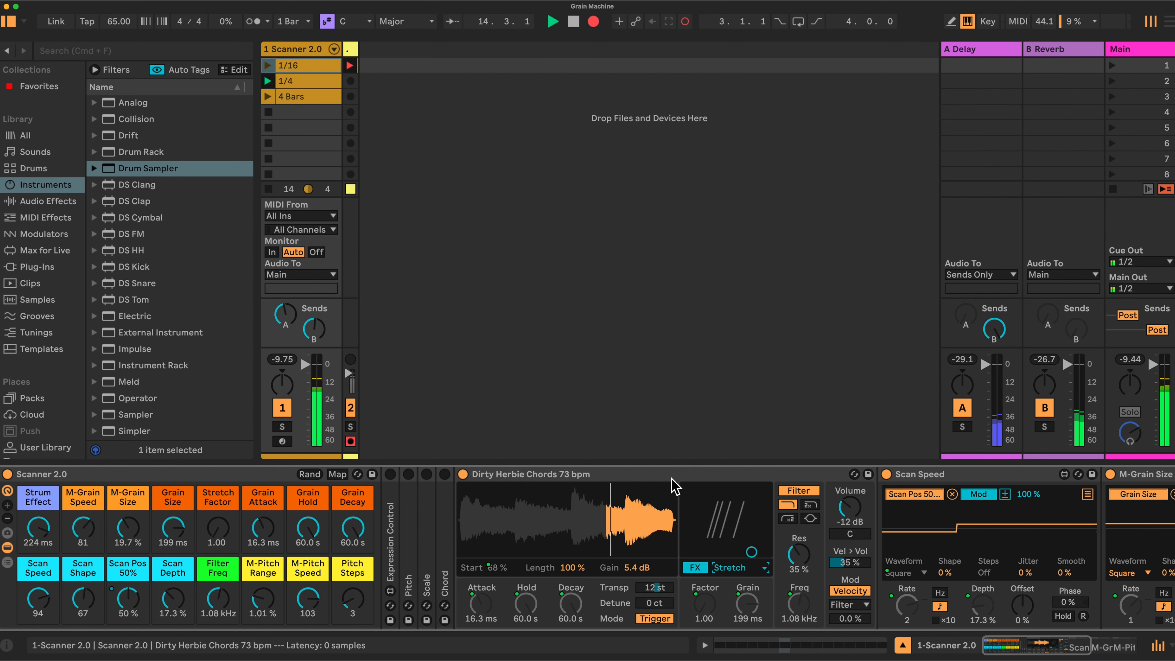
click(634, 473)
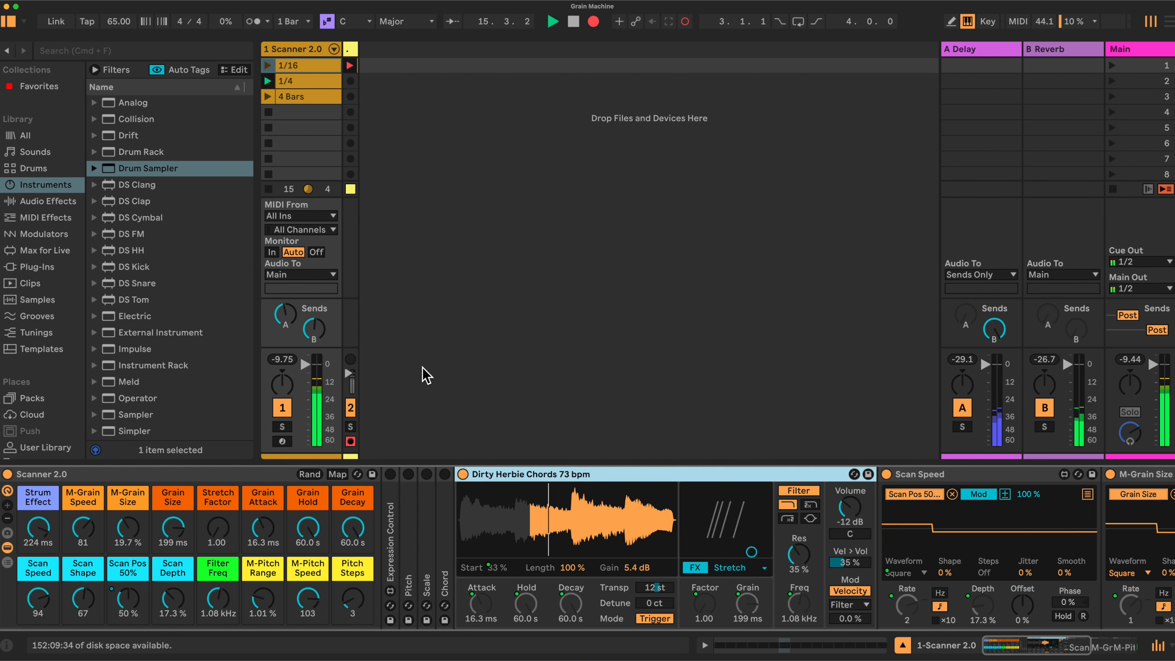
drag(306, 365, 306, 371)
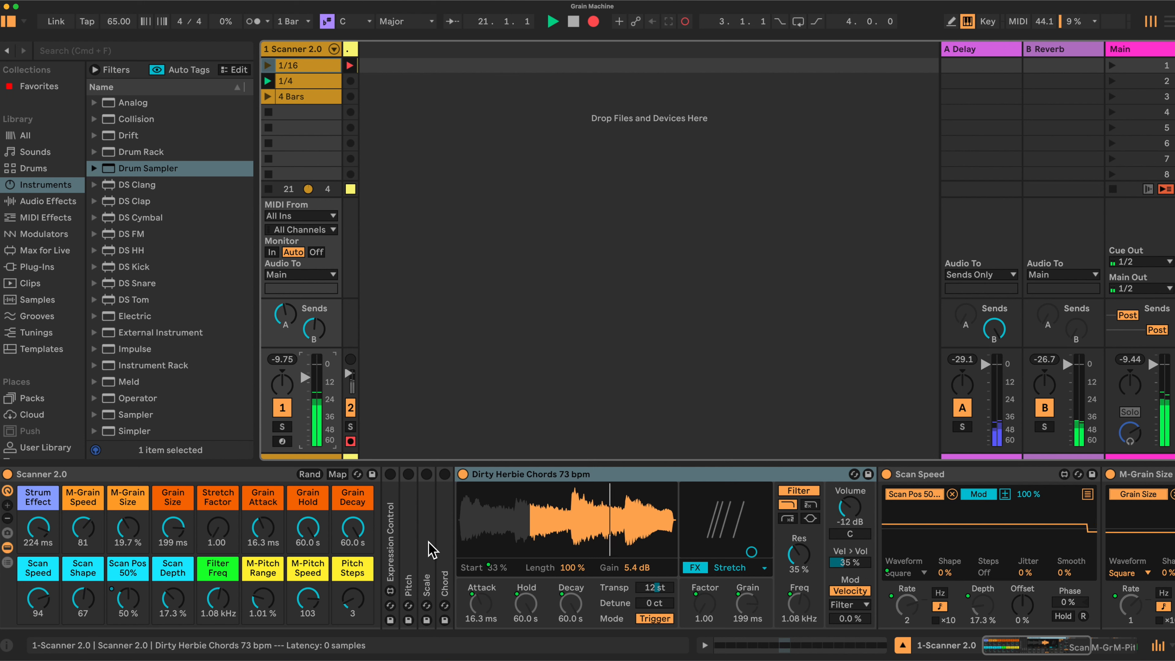
- Unfold the Expression Control, Scale and Chord devices to examine their settings, and fold each one again
double_click(395, 538)
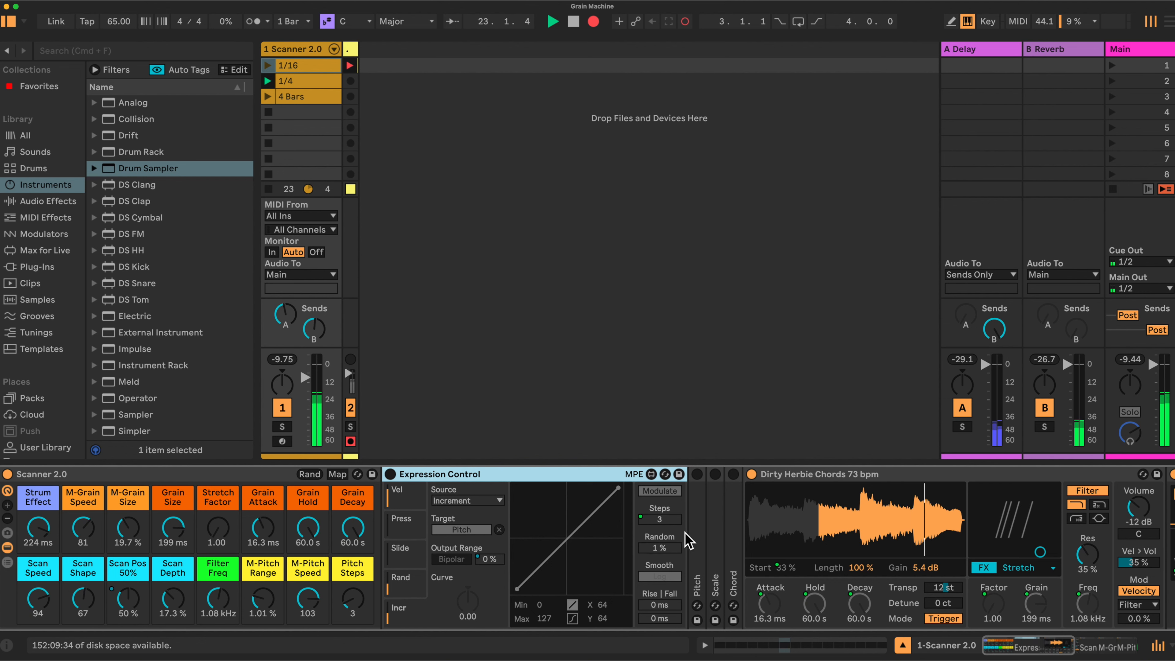
double_click(713, 535)
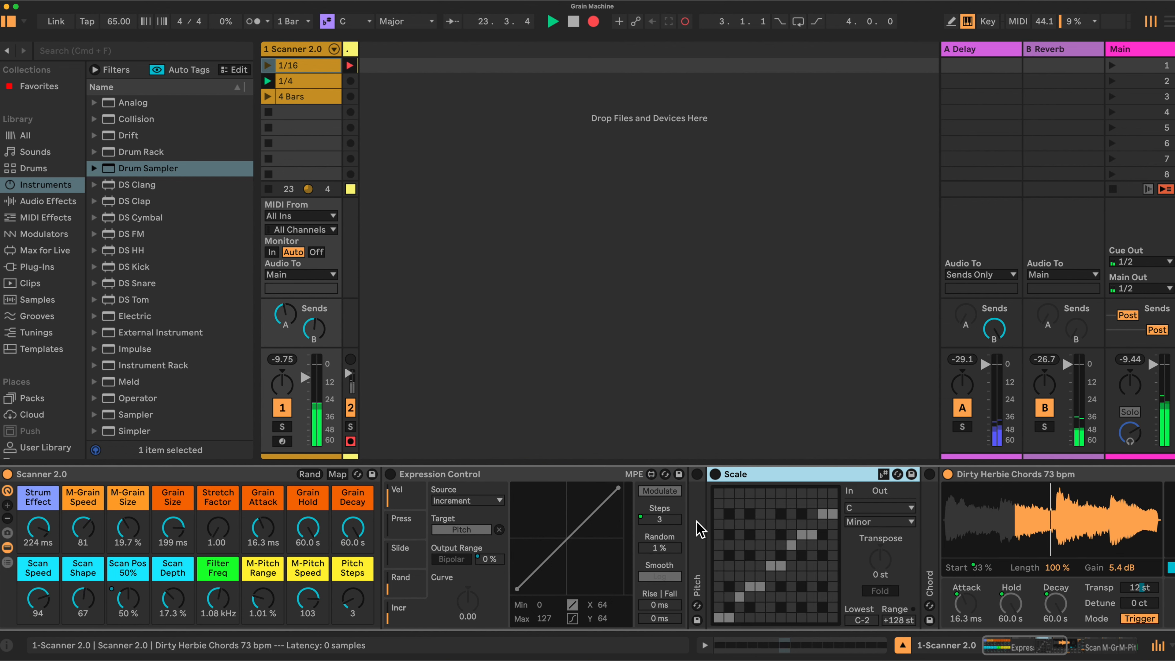
double_click(584, 477)
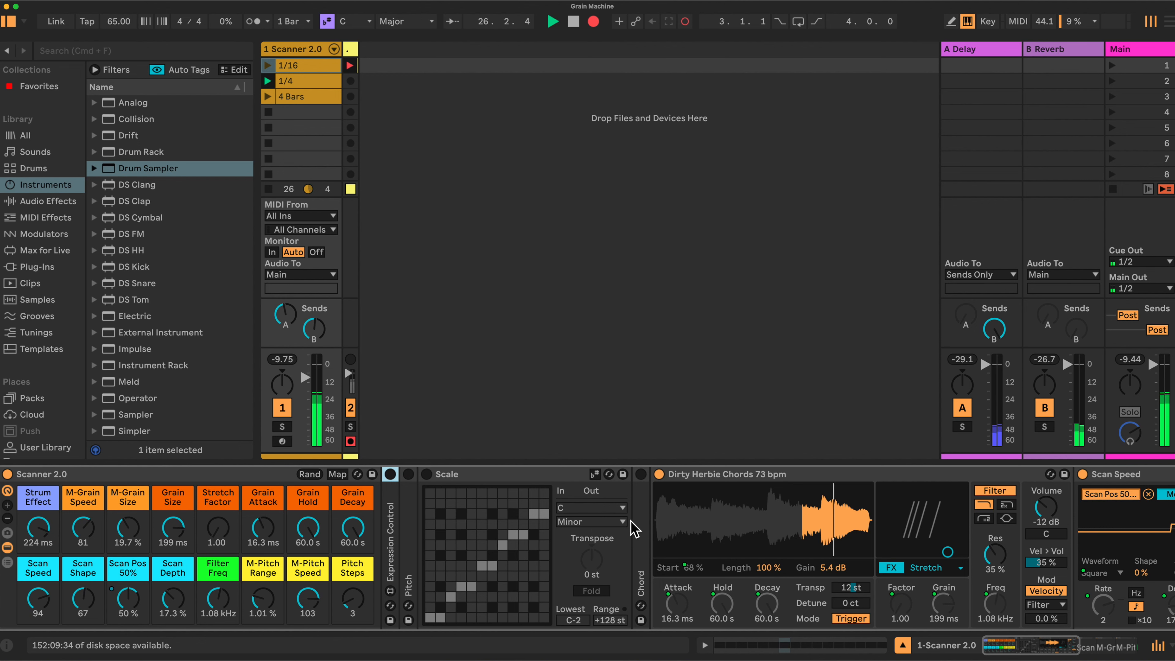
double_click(548, 472)
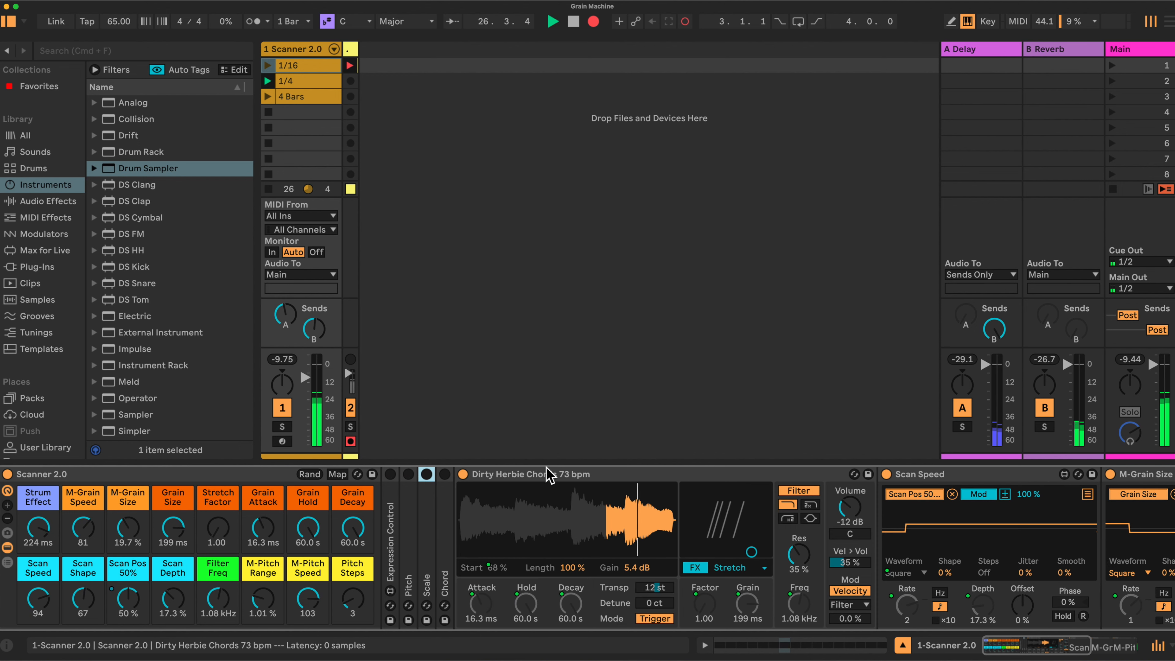
double_click(448, 530)
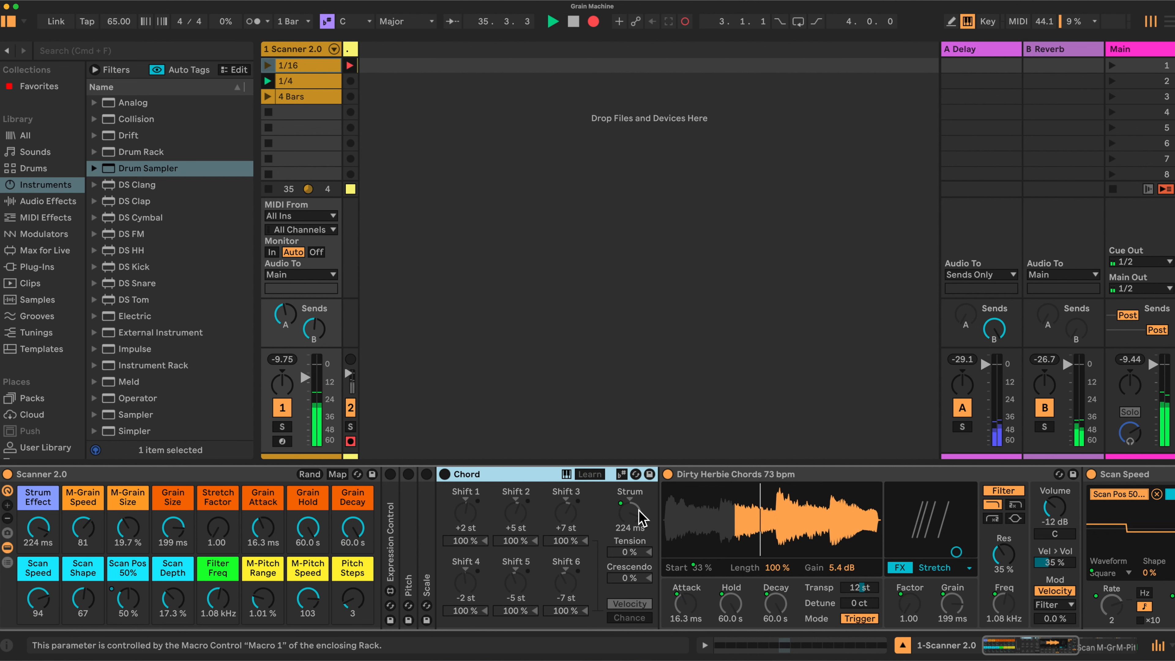
double_click(517, 473)
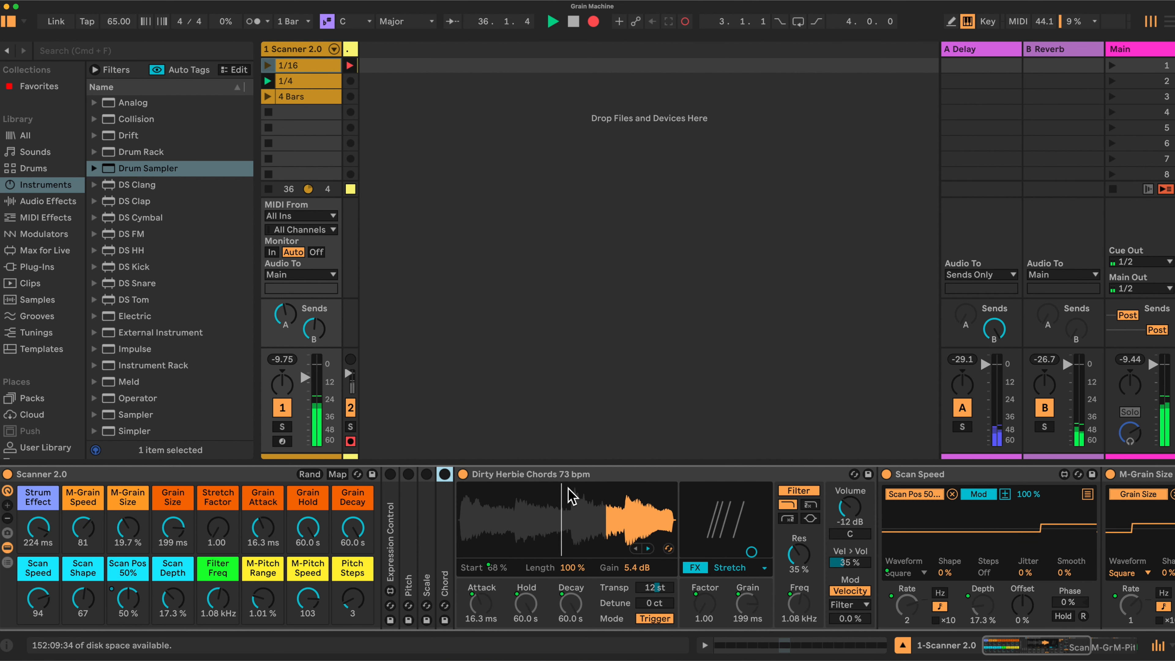
- Examine the Dirty Herbie Chords sampler and the Scan Speed, M-Grain Size and M-Pitch modulators in the device chain
click(618, 479)
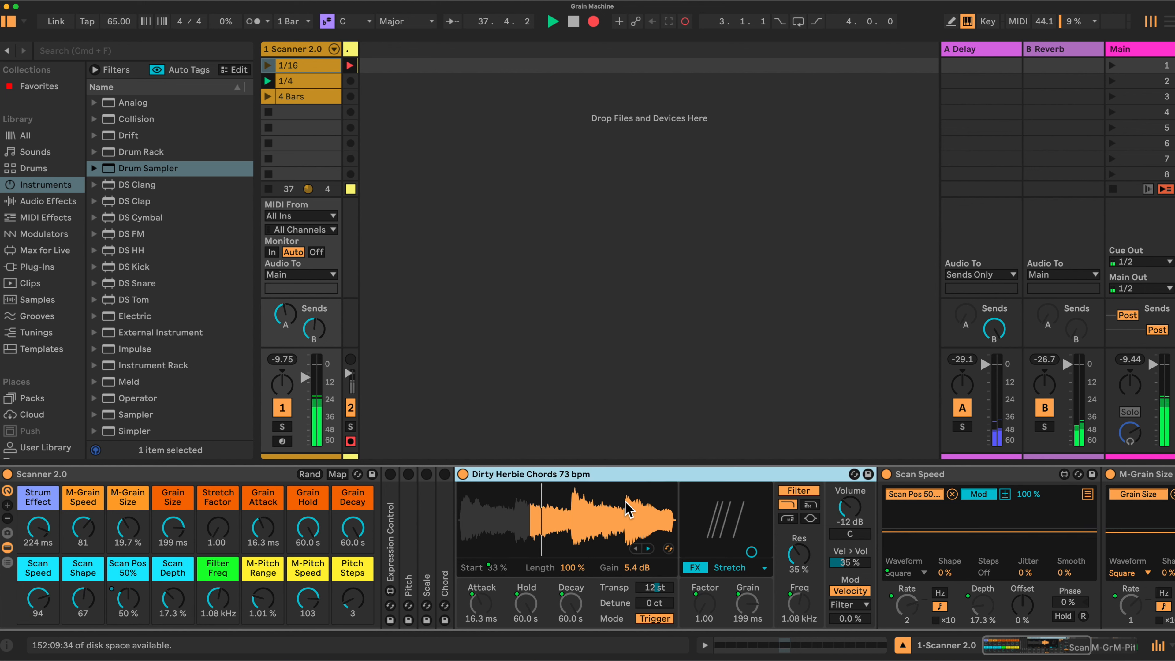
scroll(703, 498, right, 5)
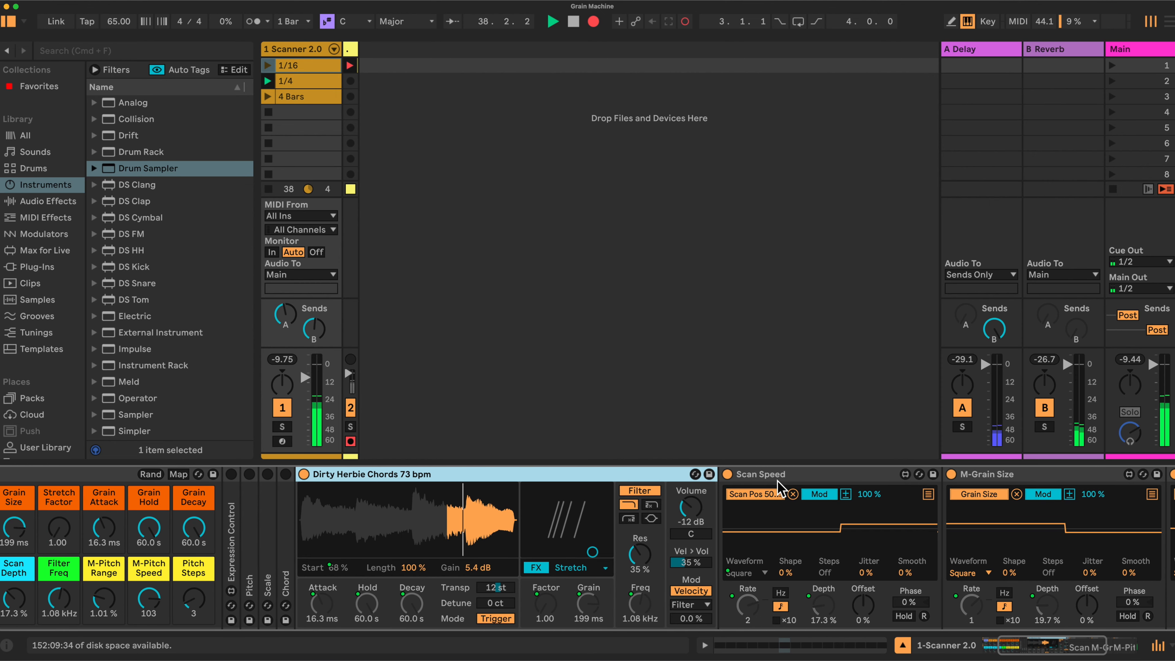
click(807, 482)
scroll(808, 481, right, 10)
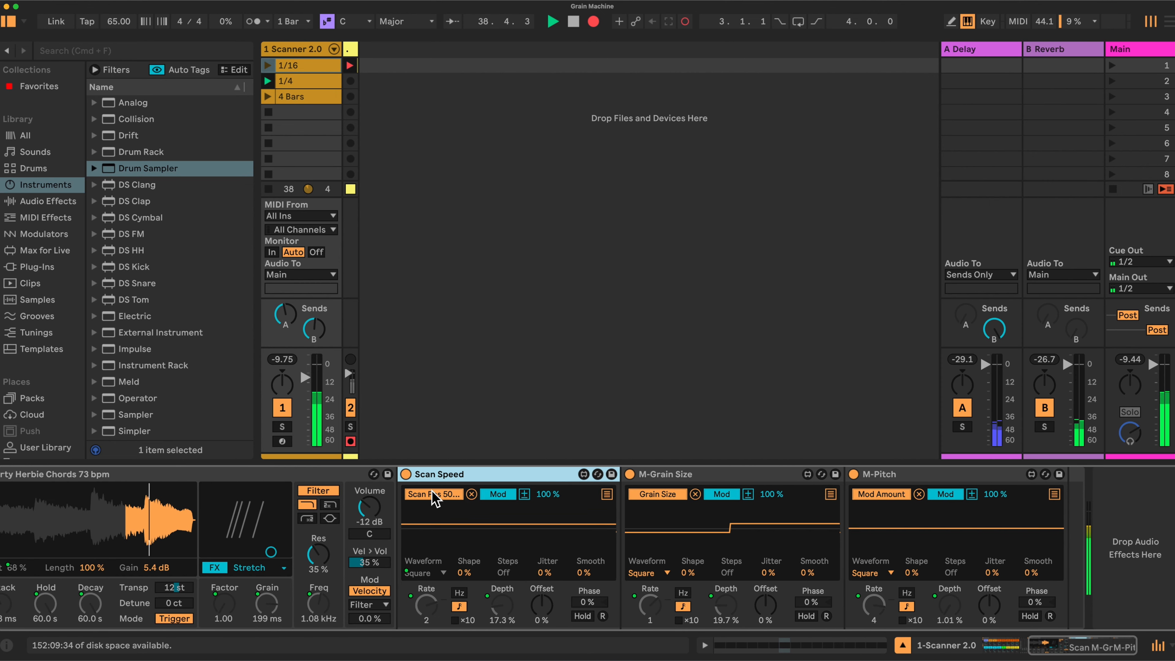
scroll(424, 502, left, 15)
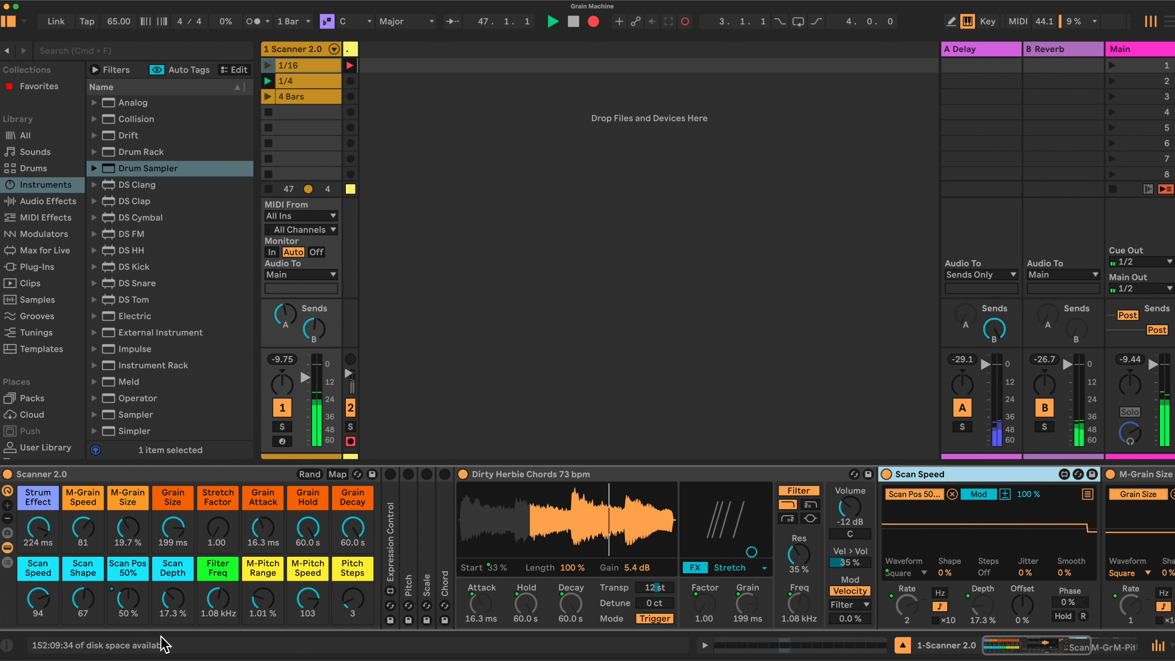
- Try the Scan Shape macro at 0, set it back to 67, and fold the Scan Speed modulator
drag(86, 593, 86, 641)
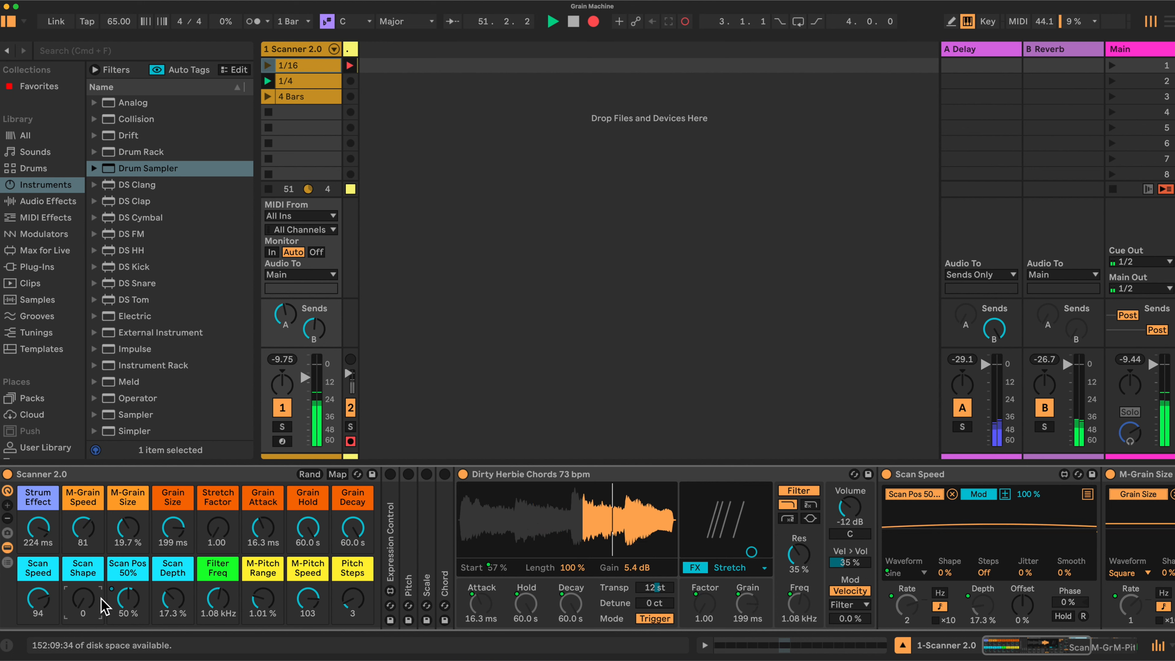
drag(83, 599, 84, 587)
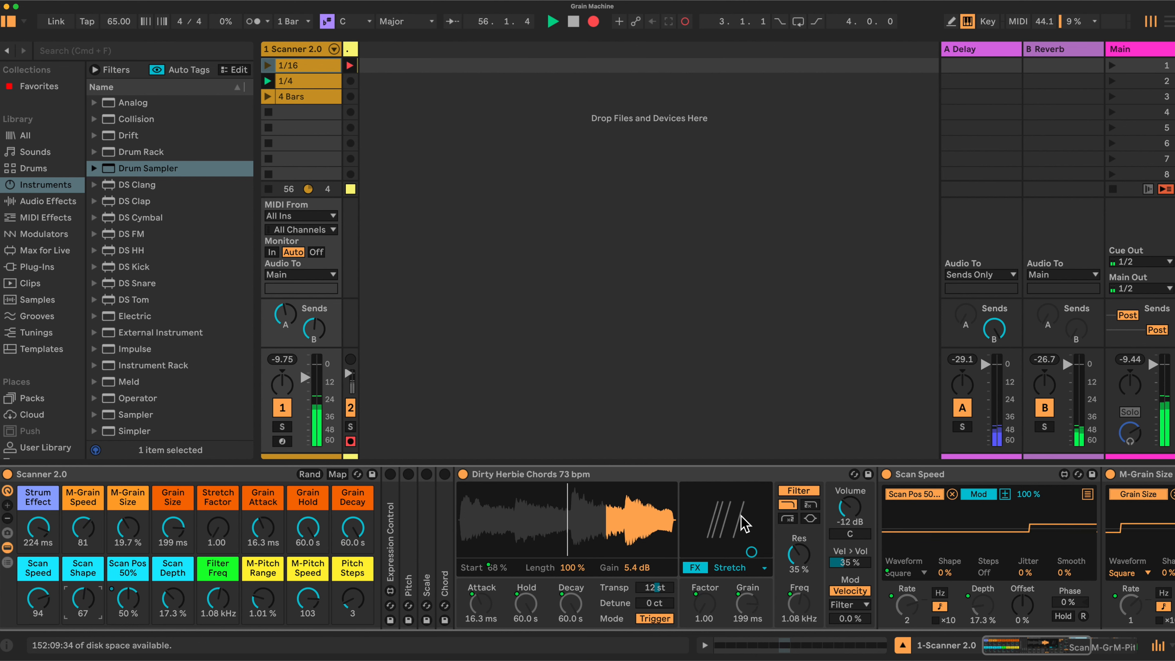
scroll(782, 518, right, 5)
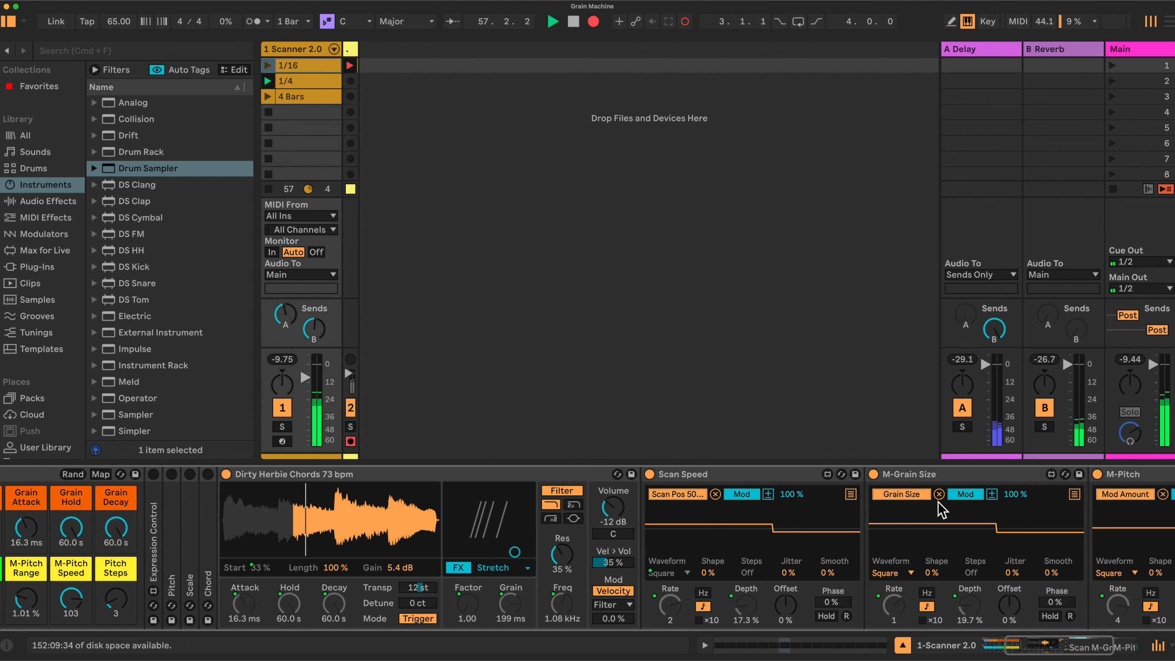
scroll(941, 499, left, 2)
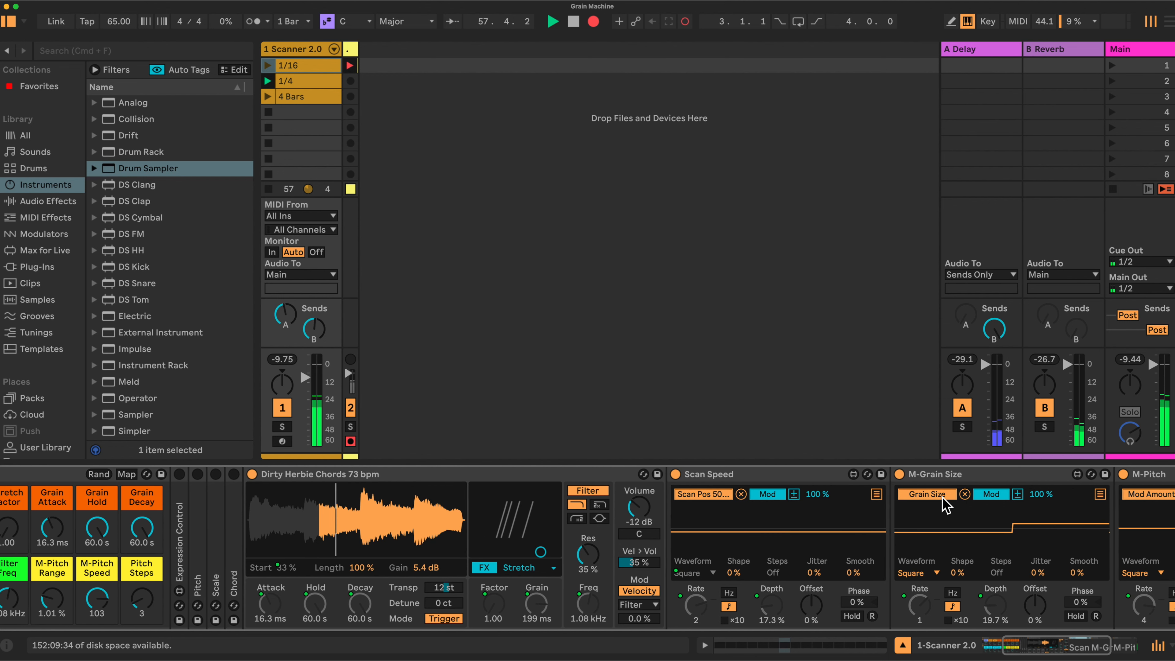
double_click(858, 469)
scroll(851, 509, left, 3)
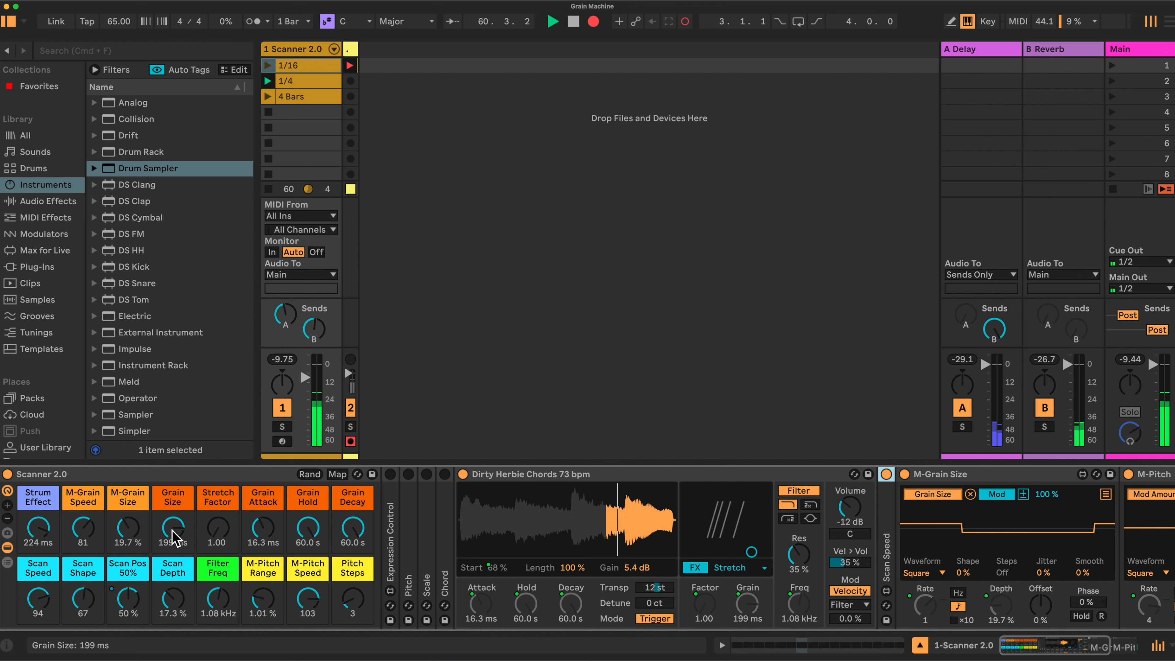
- Try Stretch Factor at 1.00 with Grain Size at 5.00 ms, and finish with 20.00 and 300 ms
drag(217, 528, 217, 482)
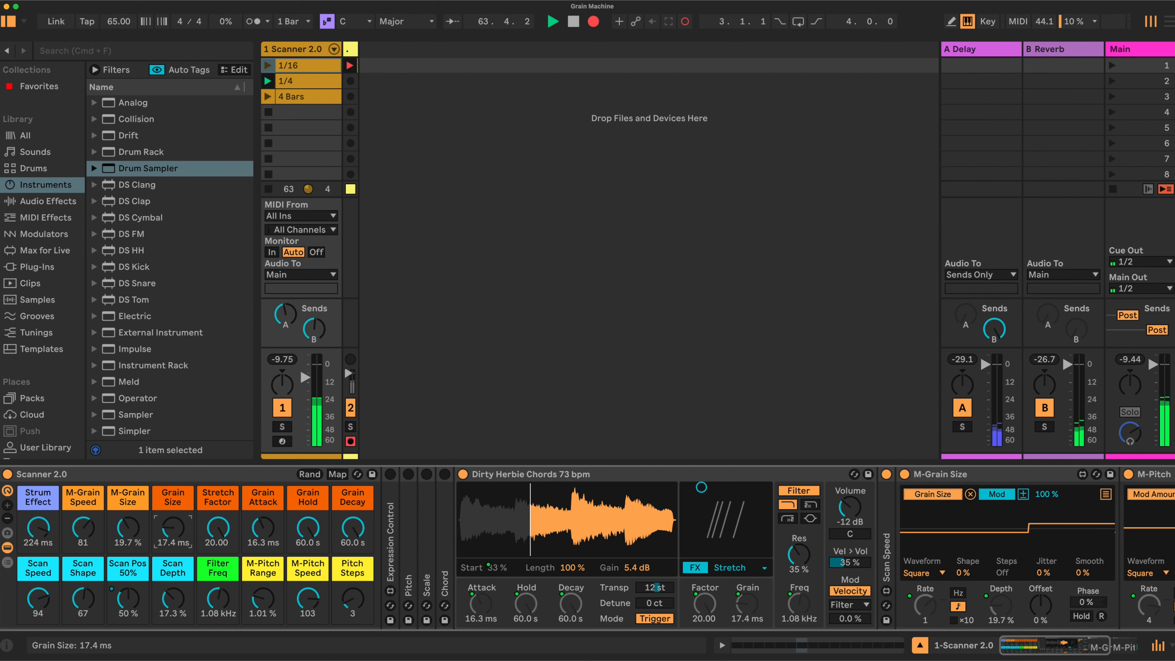
drag(214, 528, 213, 641)
drag(180, 525, 180, 563)
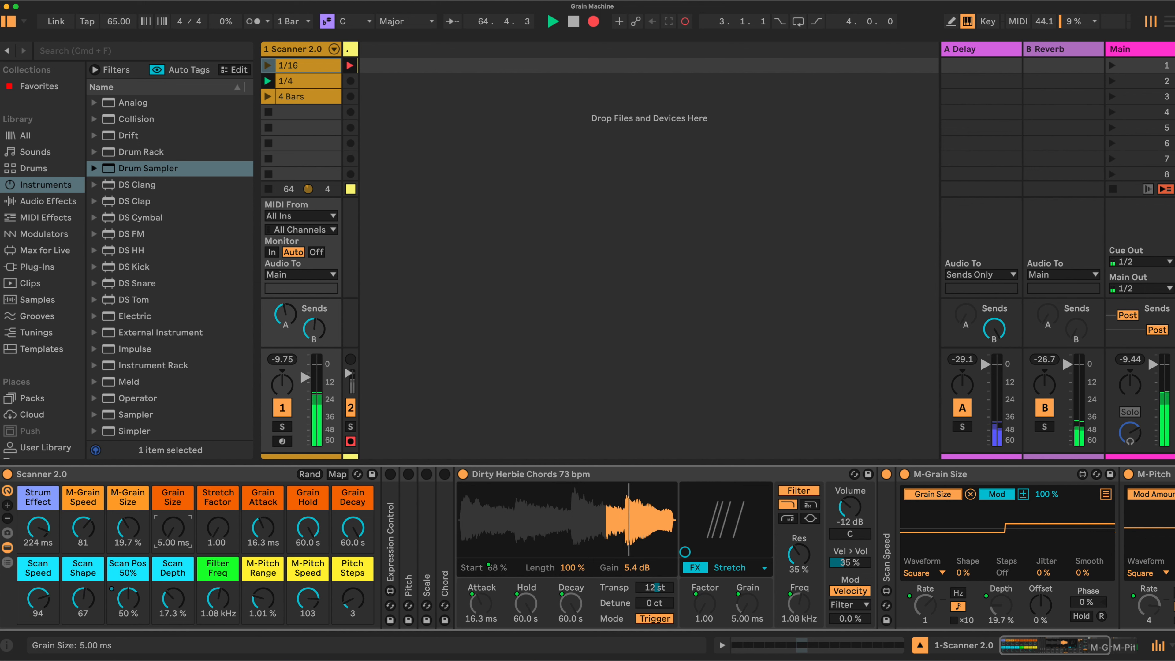
drag(222, 528, 223, 449)
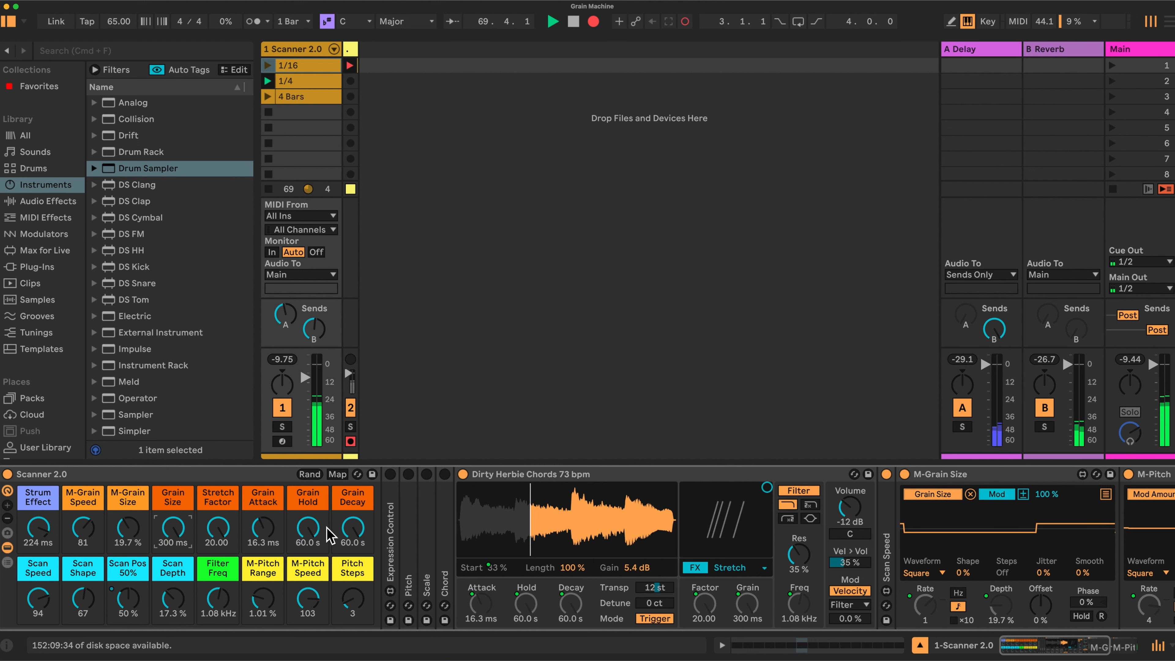
- Show the note editor for the 1/16 clip above the device chain
click(721, 646)
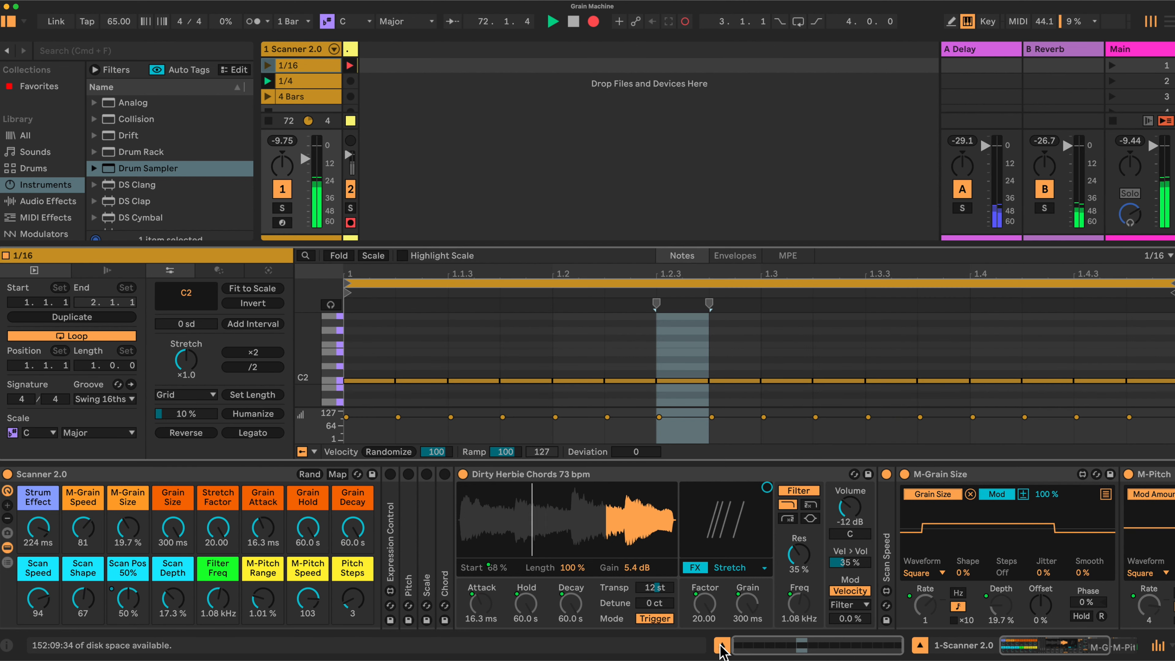
- Launch the 1/4 clip and set the Stretch Factor macro to 1.00
click(301, 82)
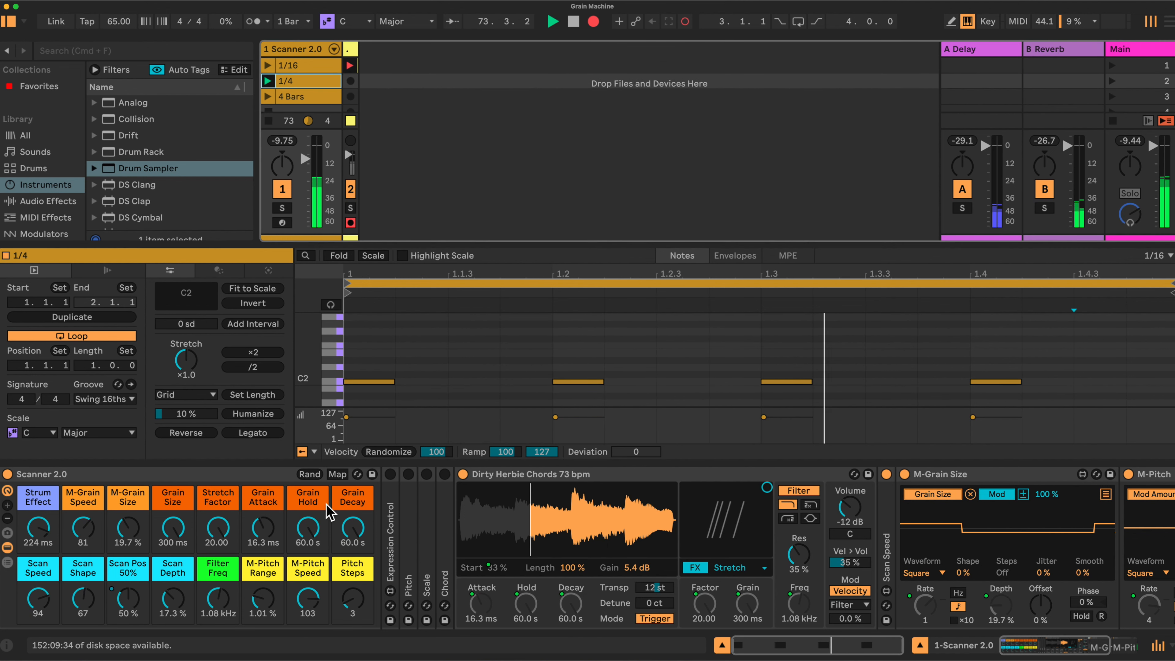
drag(219, 522, 219, 607)
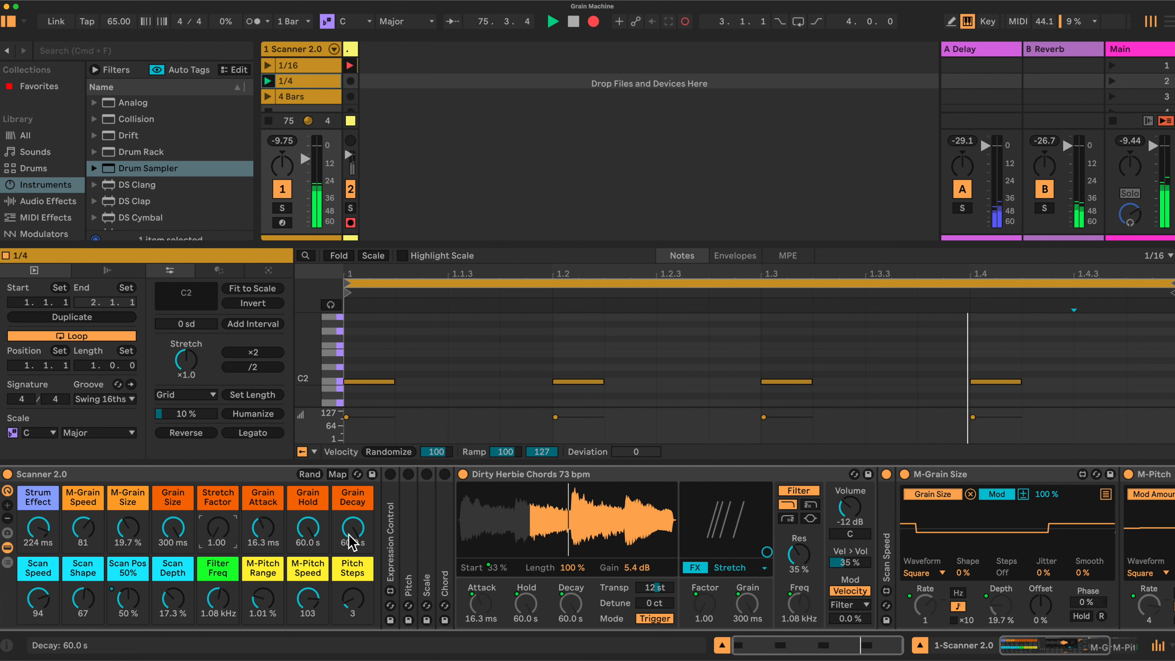
- Try Grain Decay at 1.00 ms with Grain Hold at 197 ms, and finish with 512 ms and 1.33 s
drag(352, 525, 352, 618)
drag(306, 528, 306, 574)
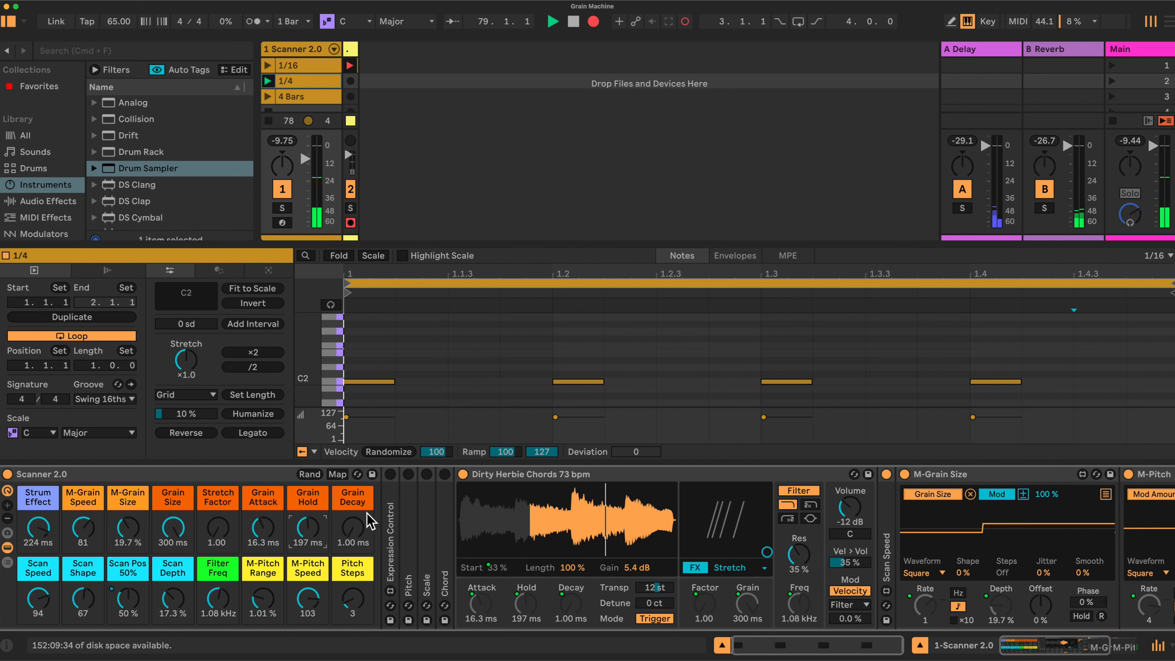
drag(308, 528, 308, 487)
drag(353, 527, 354, 472)
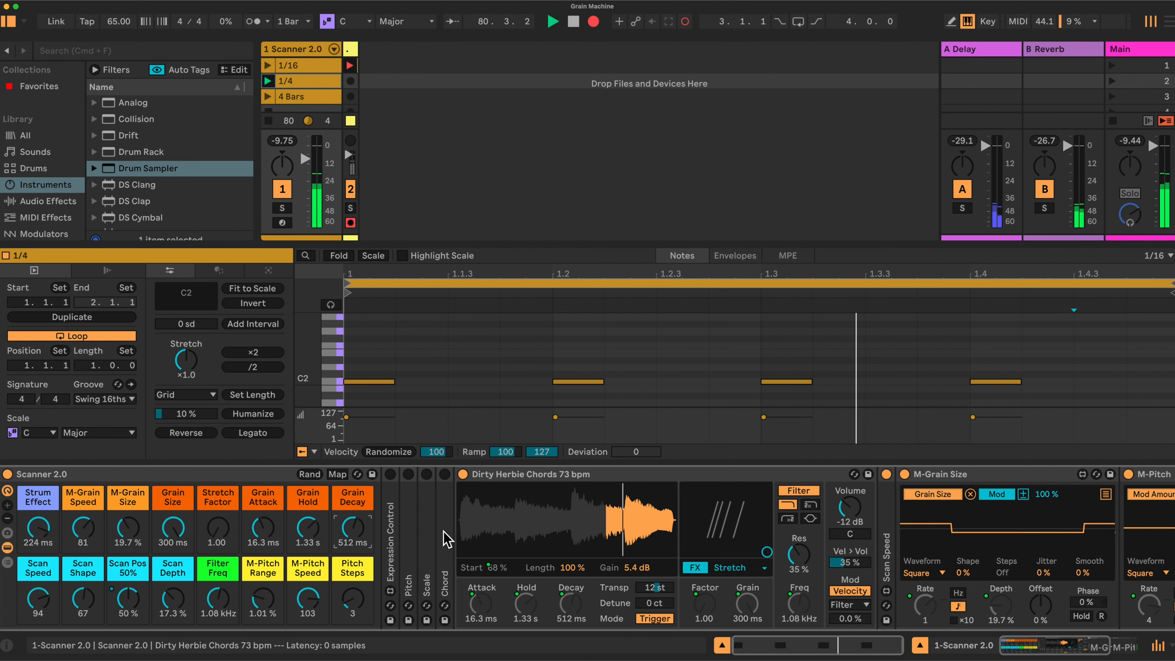
- Draw an extra sixteenth-length C2 note at 1.3.3 in the 1/4 clip, and delete it again
key(b)
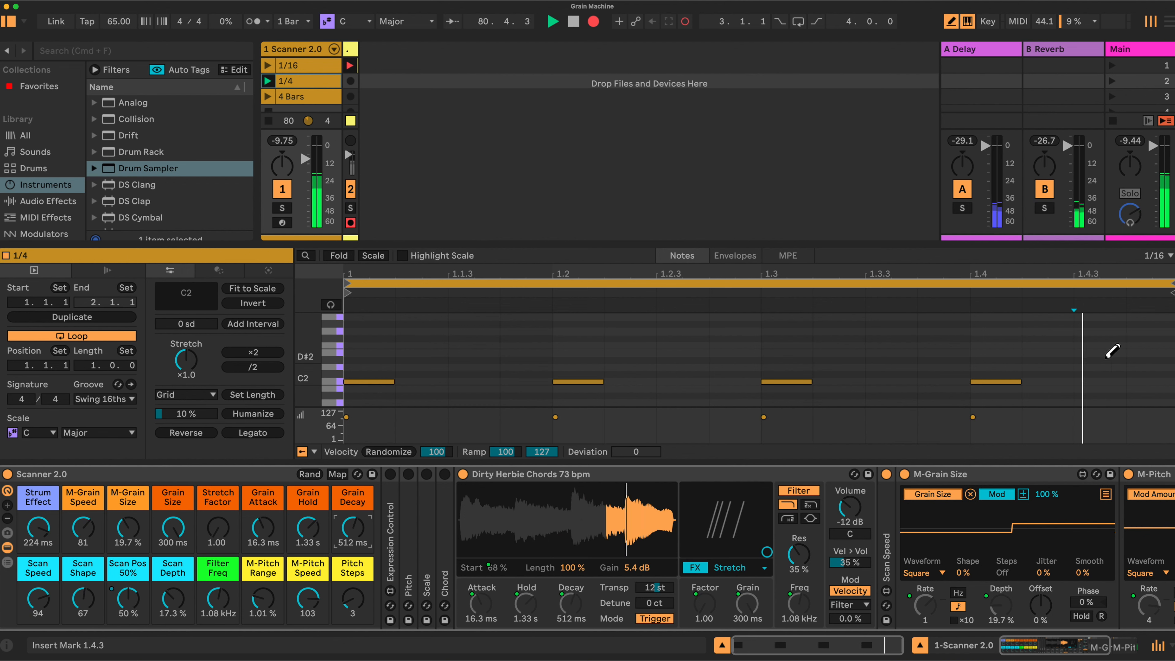
click(882, 382)
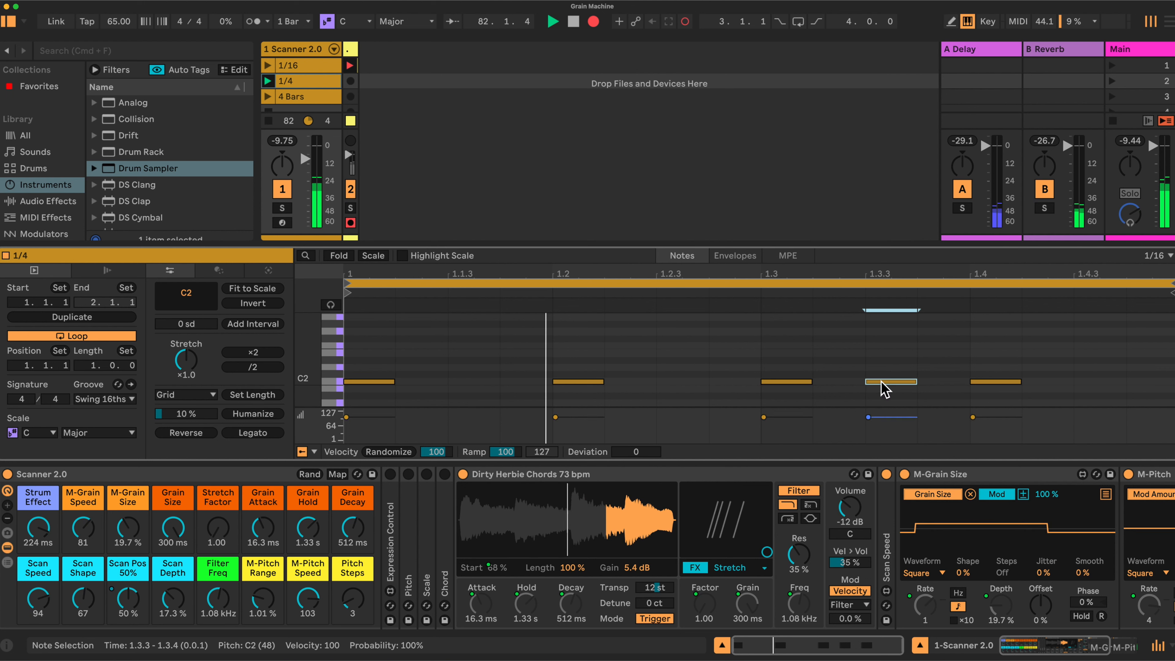
double_click(883, 383)
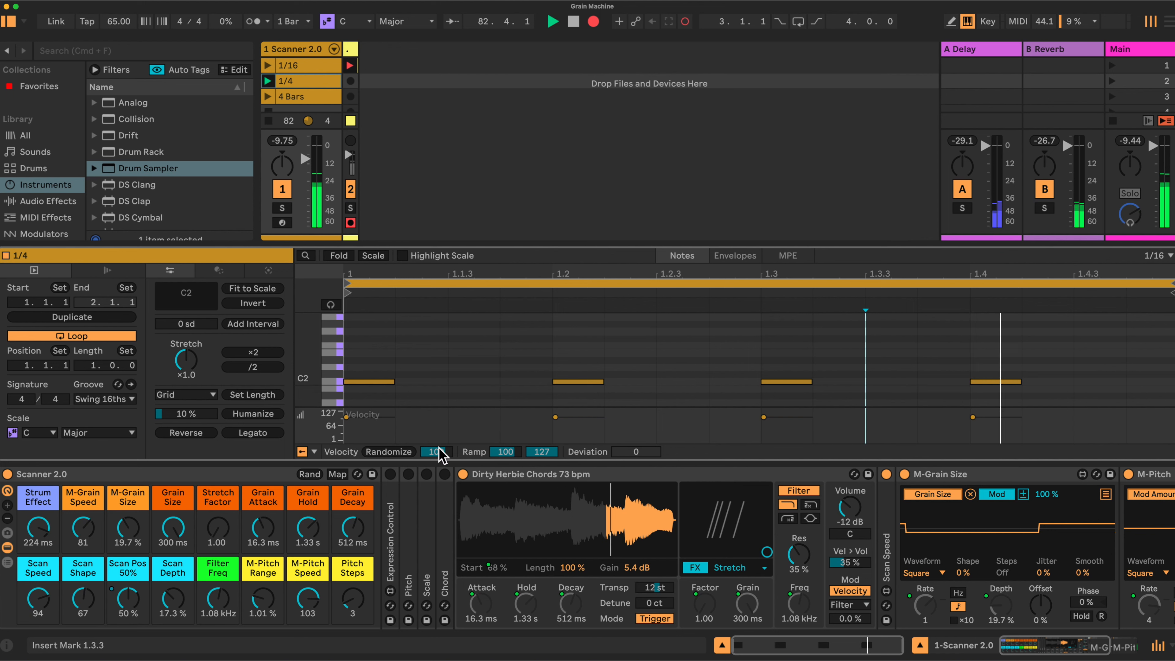
- Set the Grain Decay macro to 46.3 s and the Grain Hold macro to 5.79 s
drag(353, 529, 354, 527)
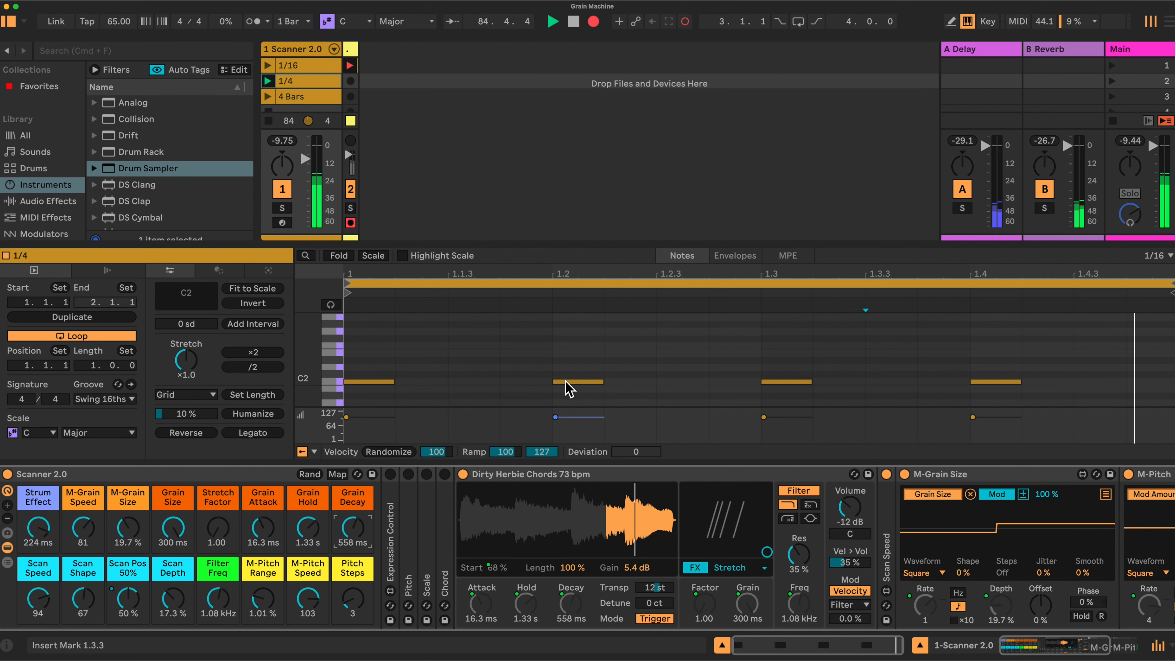
drag(355, 523, 347, 494)
drag(315, 539, 294, 499)
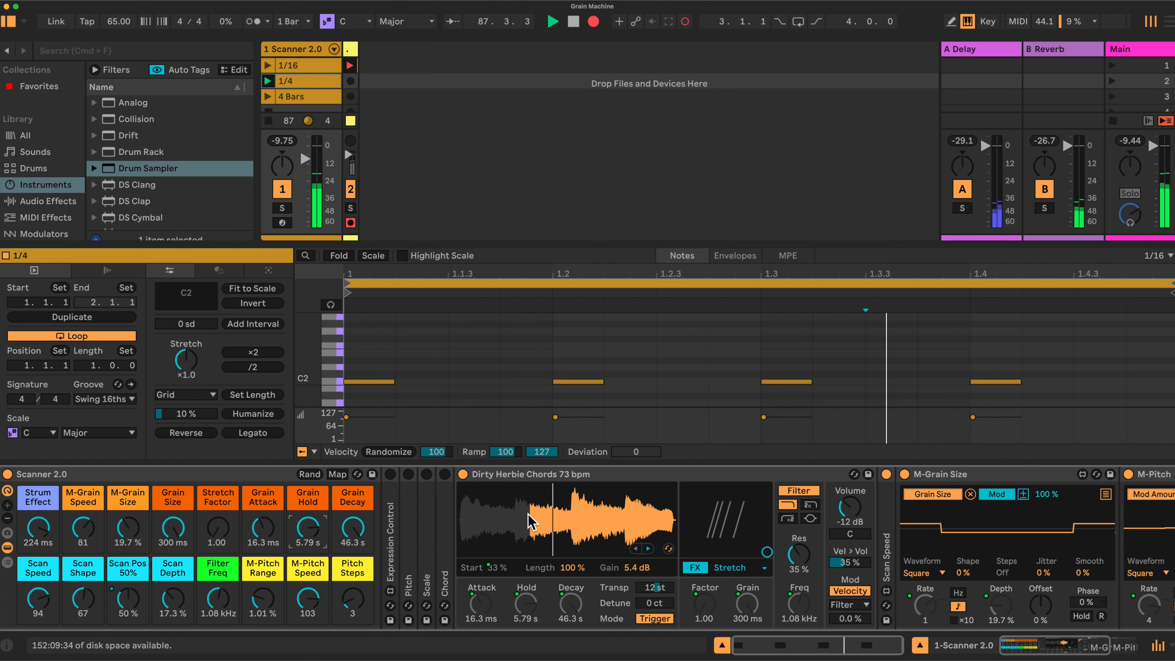
- Select the M-Grain Size modulator, try other Grain Size values, and return the macro to 300 ms
click(988, 477)
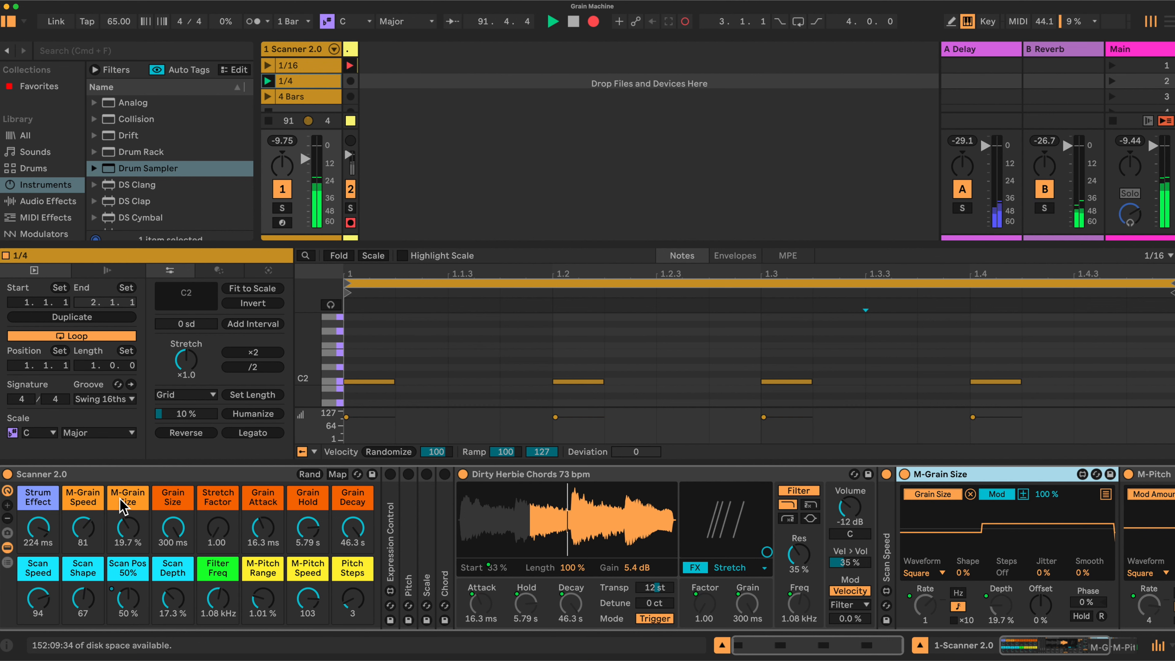
drag(175, 533, 218, 491)
drag(176, 531, 214, 579)
click(174, 530)
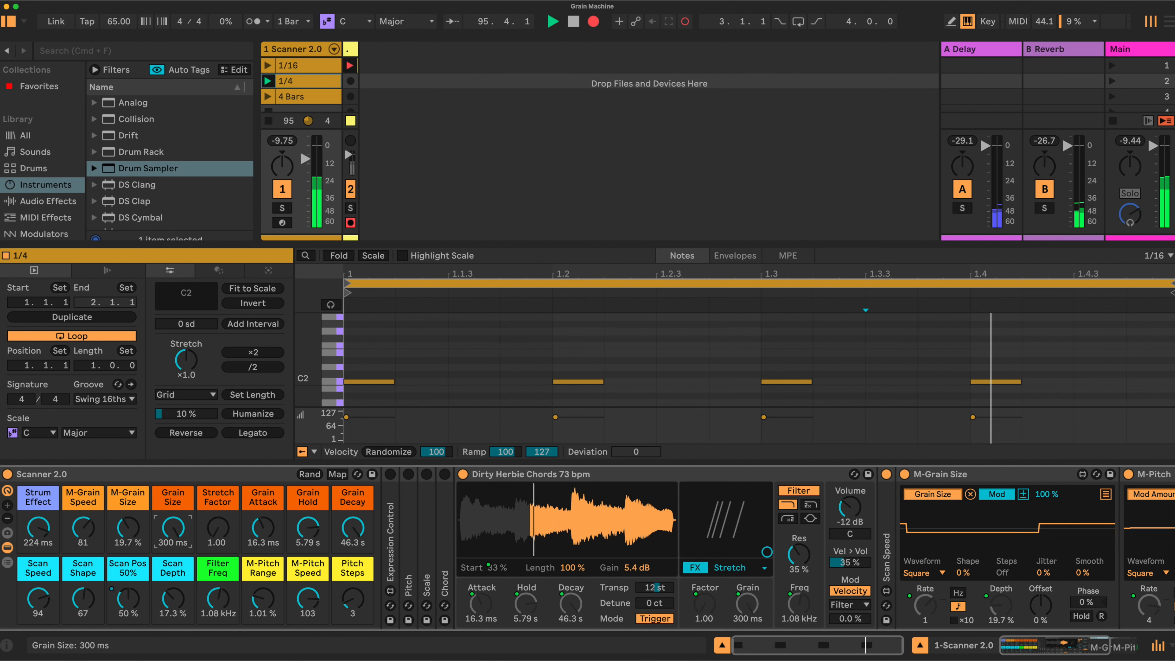
- Fold the M-Grain Size modulator and turn on the Chord, Scale, Pitch and Expression Control devices
double_click(1000, 479)
click(986, 479)
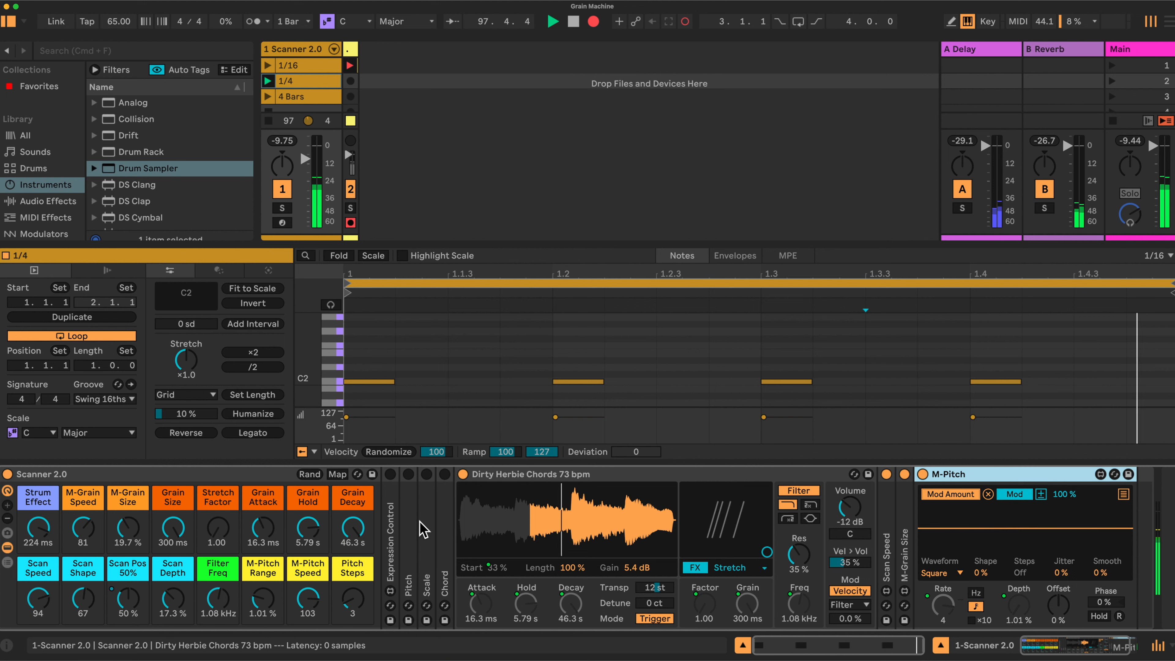
click(445, 474)
click(427, 475)
click(409, 474)
click(390, 474)
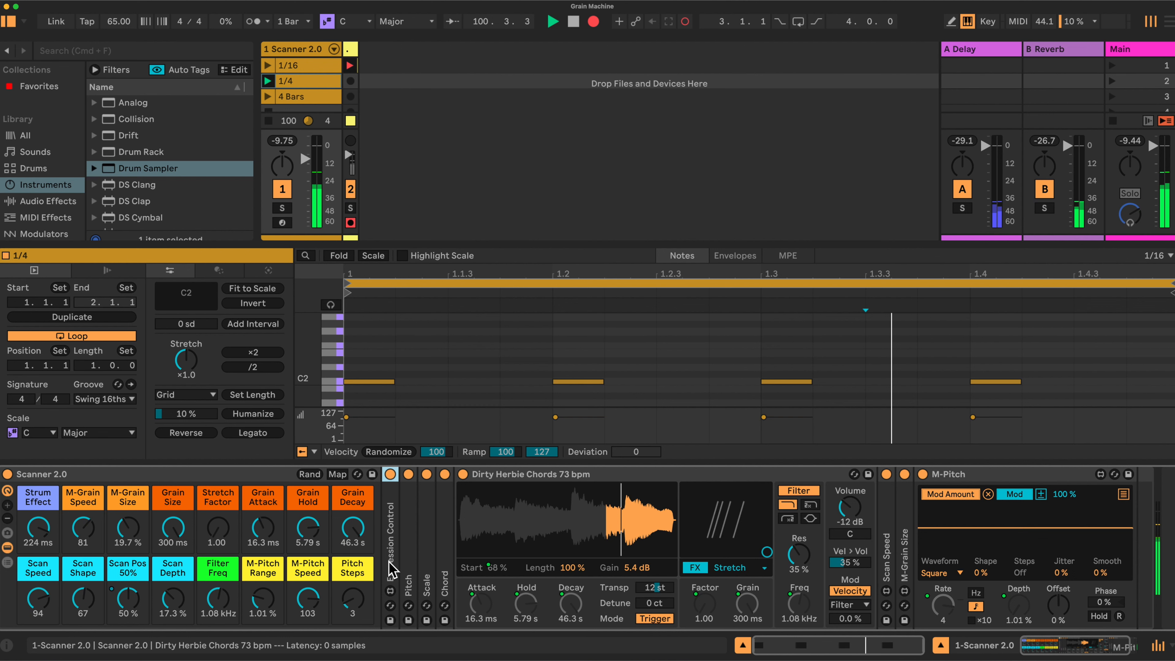
- Unfold the Expression Control device and set the Pitch Steps macro to 6
double_click(390, 574)
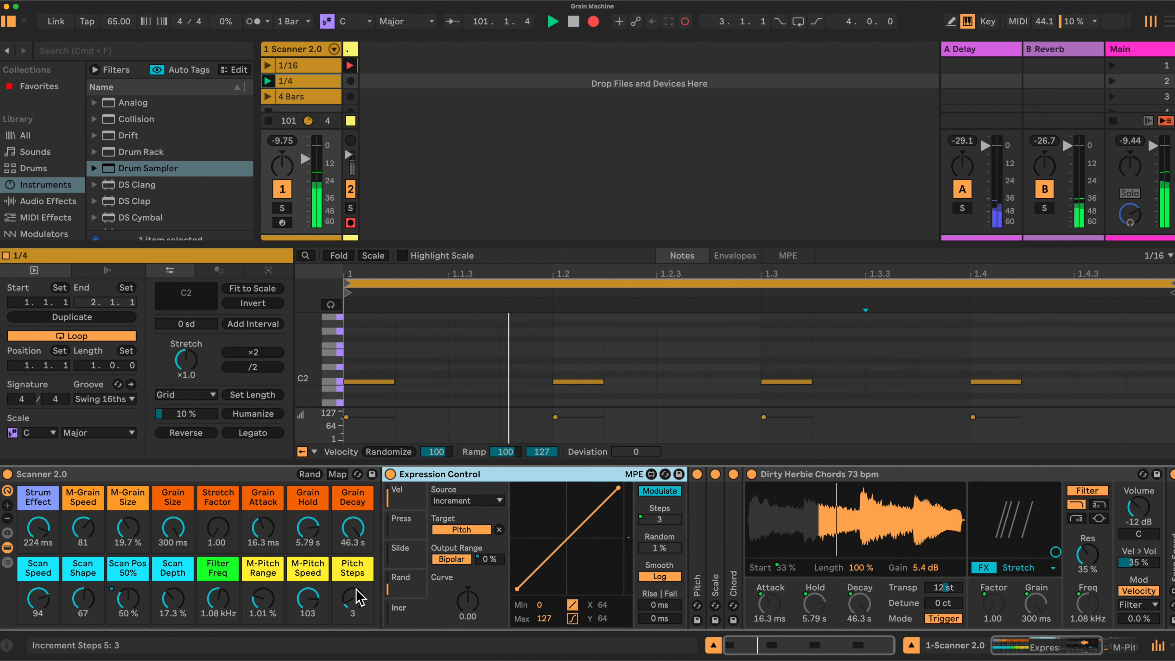
drag(353, 598, 352, 592)
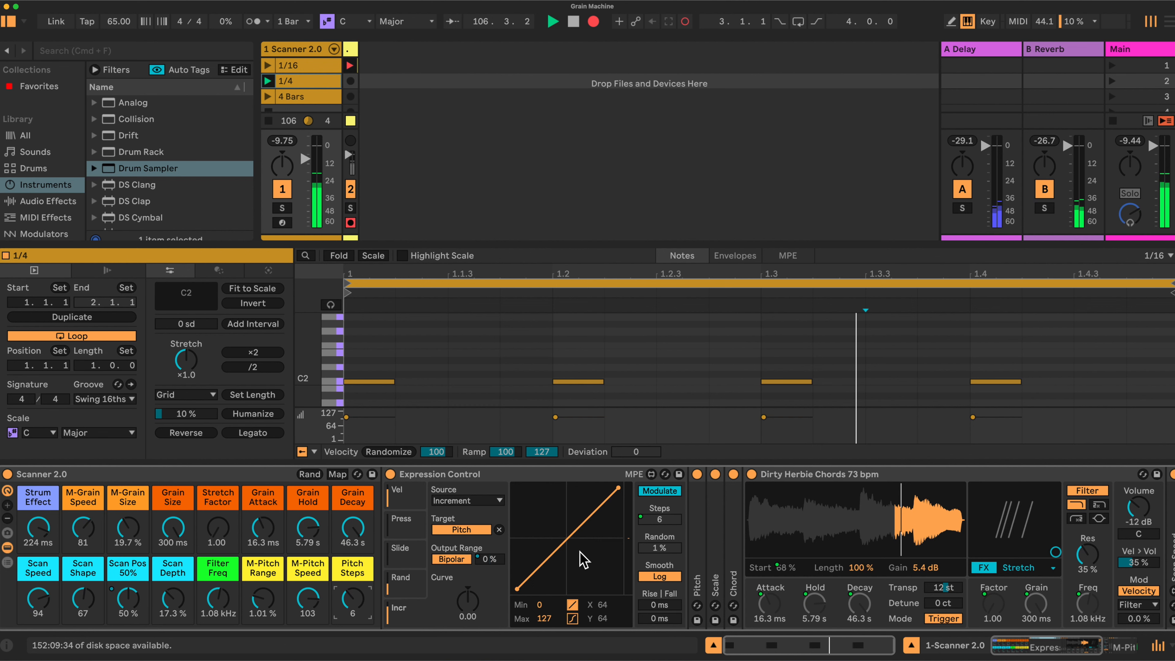
- Fold the Dirty Herbie Chords sampler, try M-Pitch Range at 4.00 %, and finish with 0.35 %
double_click(849, 475)
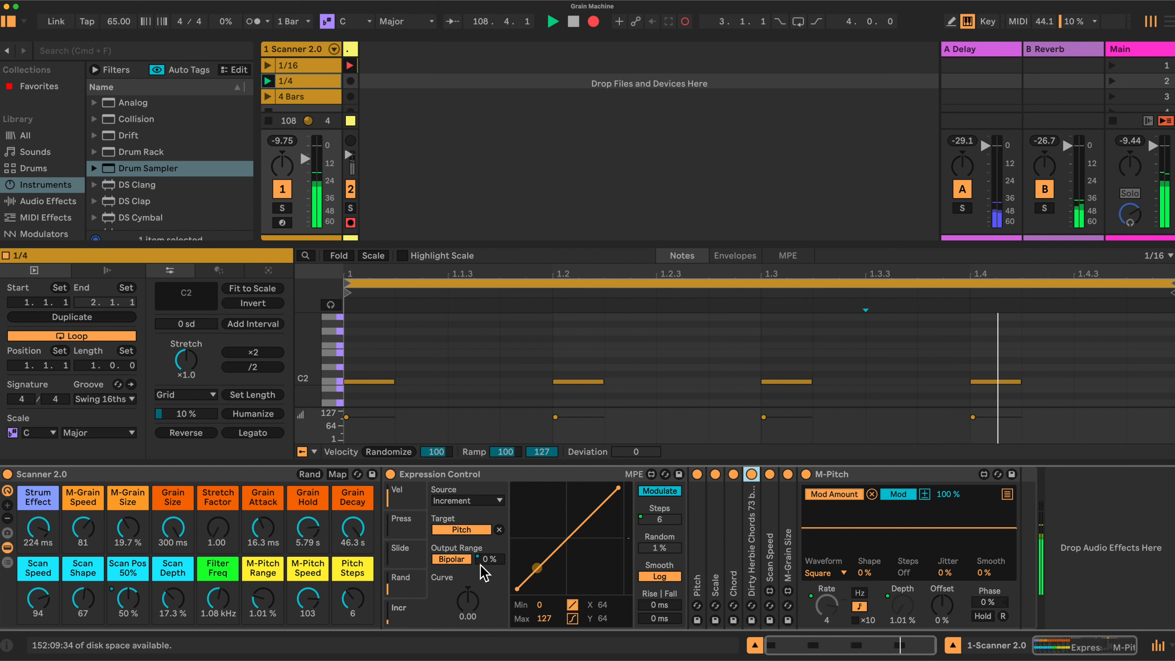
drag(263, 598, 263, 566)
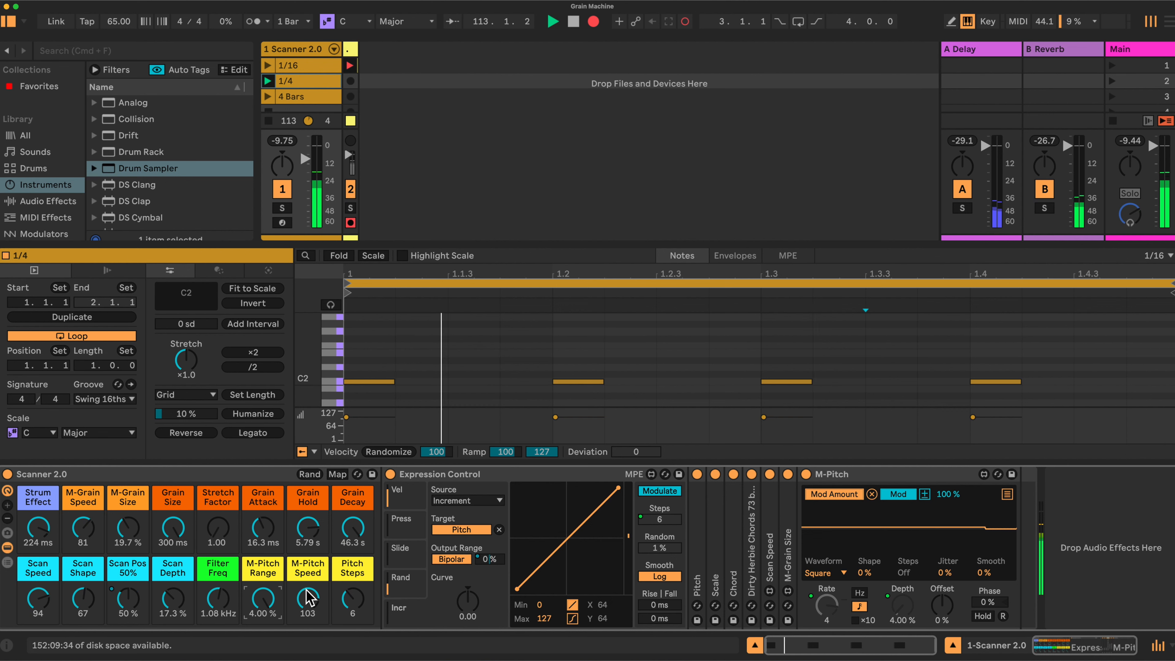
drag(261, 602, 262, 615)
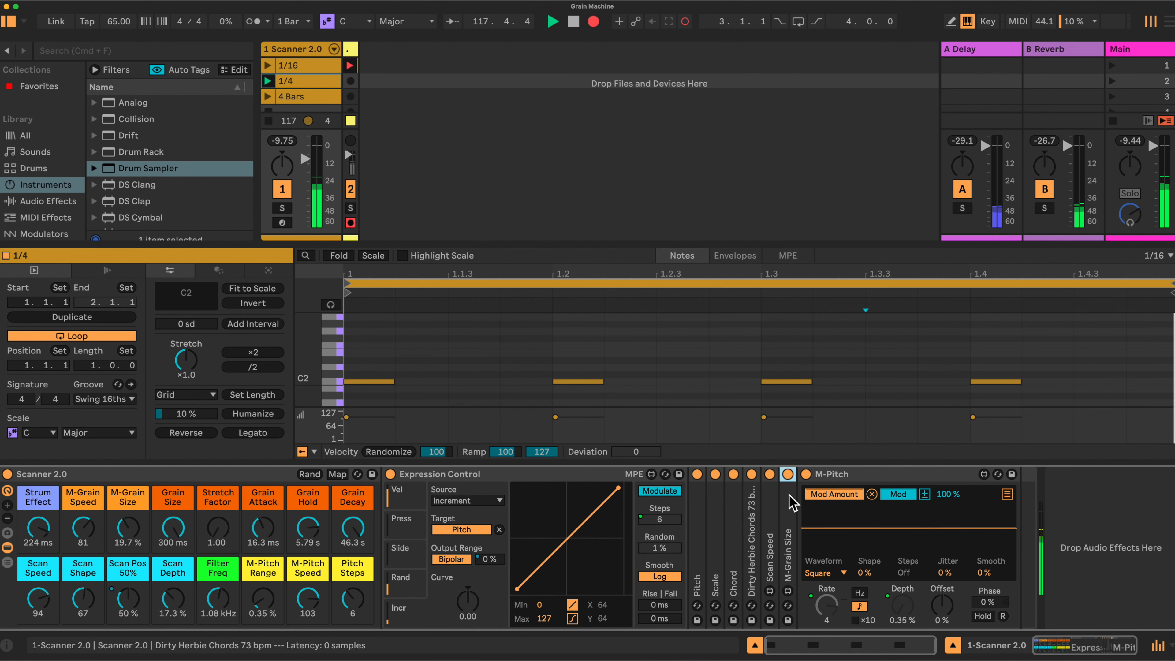
- Unfold the M-Grain Size and Scan Speed modulators and the Dirty Herbie Chords sampler, and fold Expression Control
double_click(787, 521)
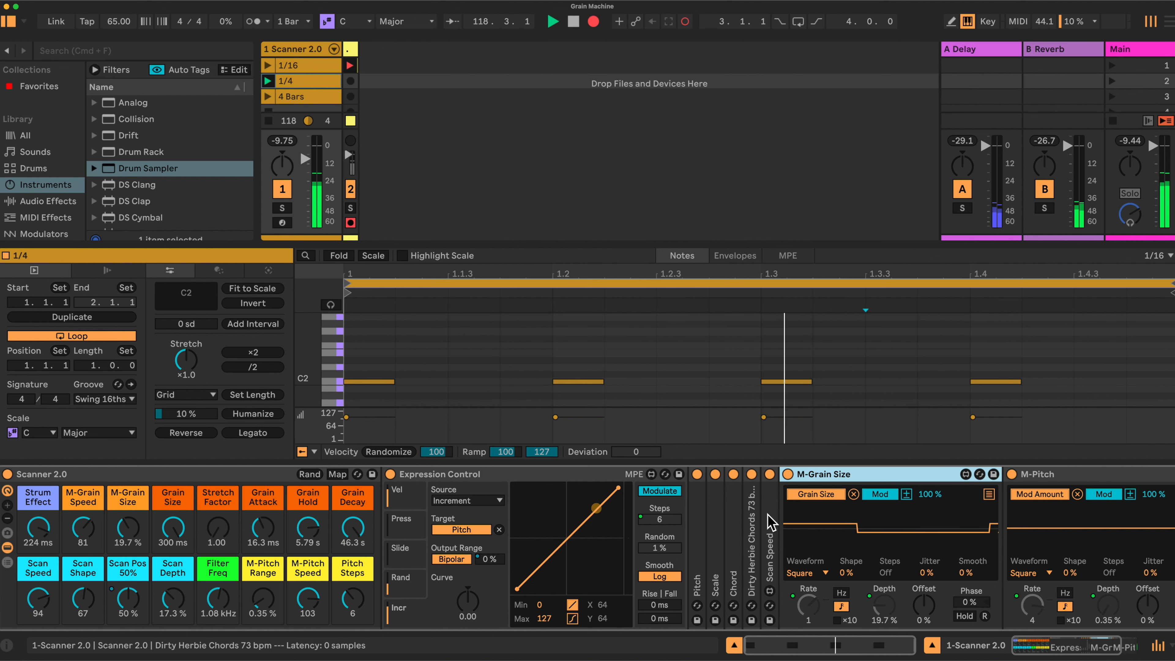
double_click(771, 523)
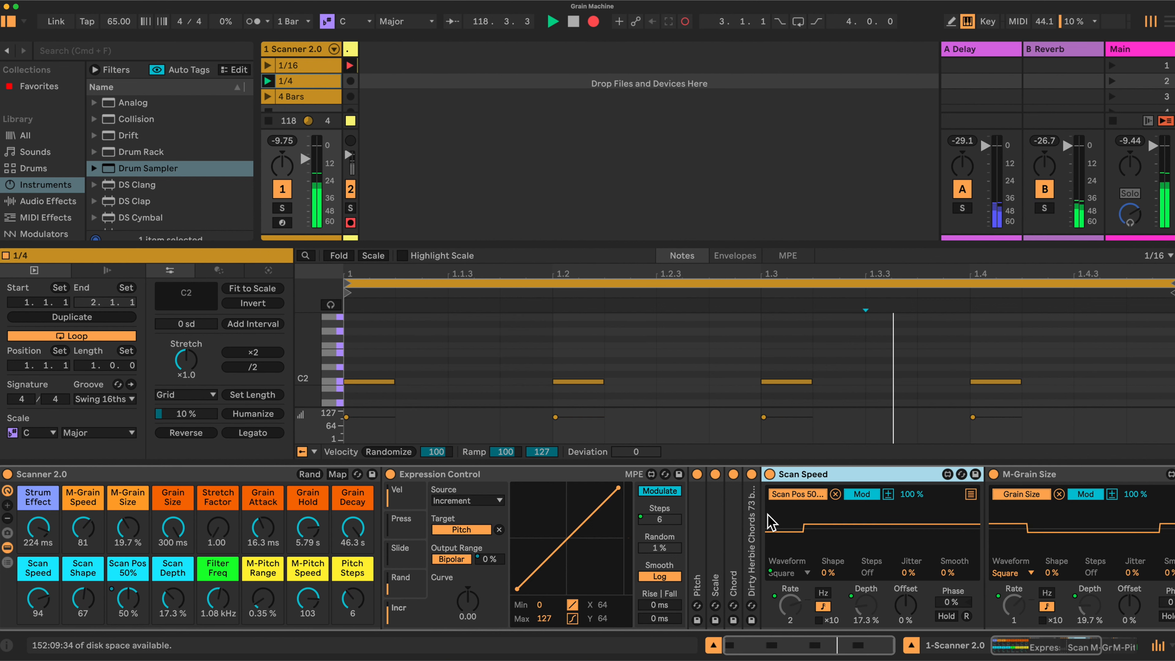
double_click(541, 477)
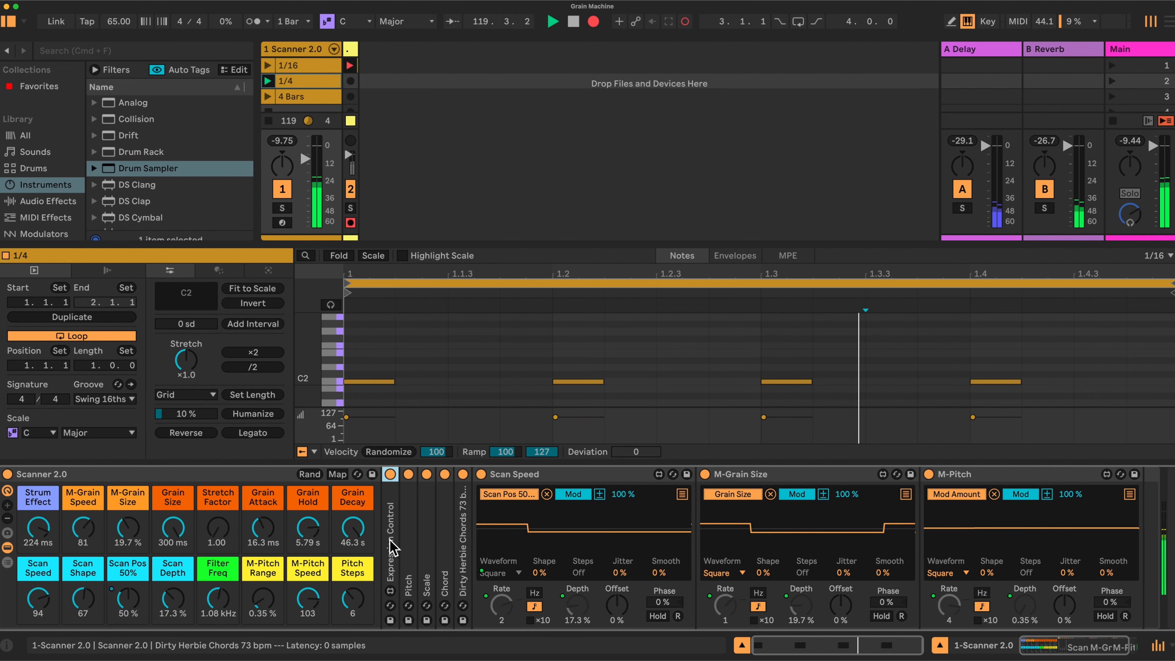
double_click(460, 546)
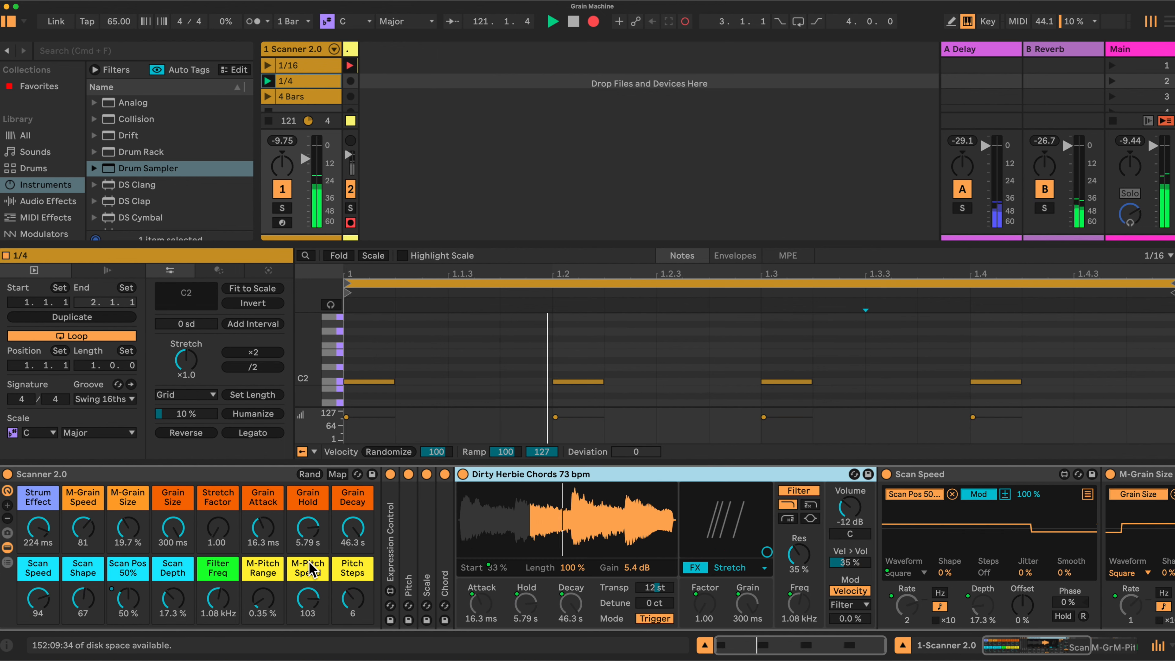
- Try the Filter Freq macro at 4.63 kHz, and finish with 3.22 kHz
drag(218, 599, 217, 573)
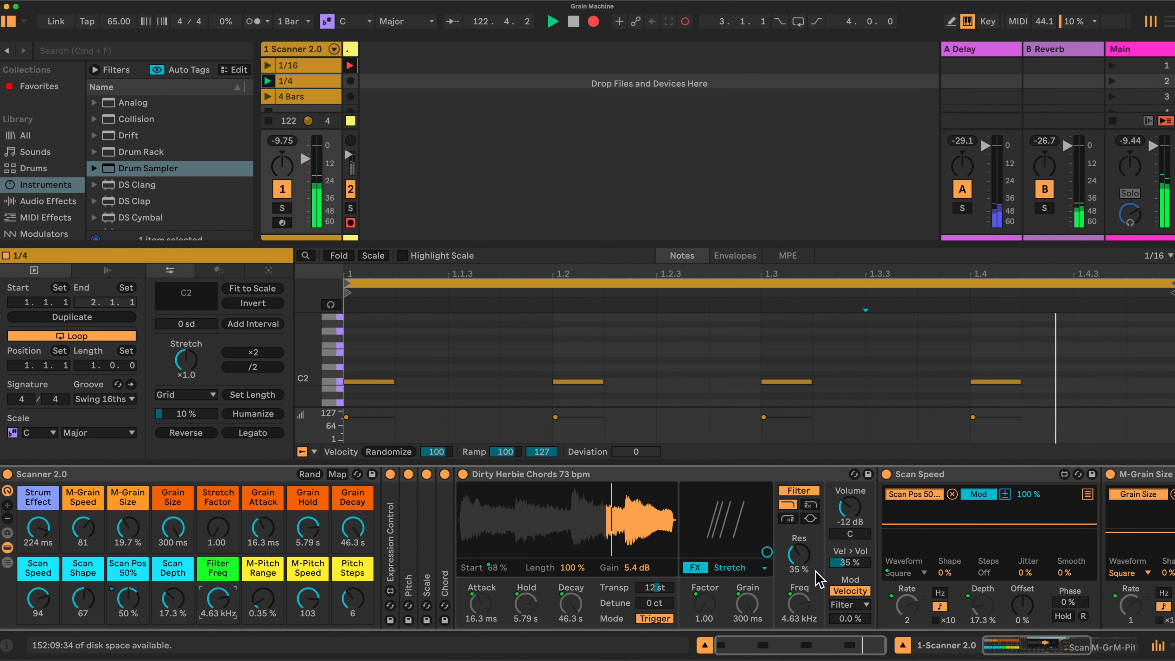
key(Up)
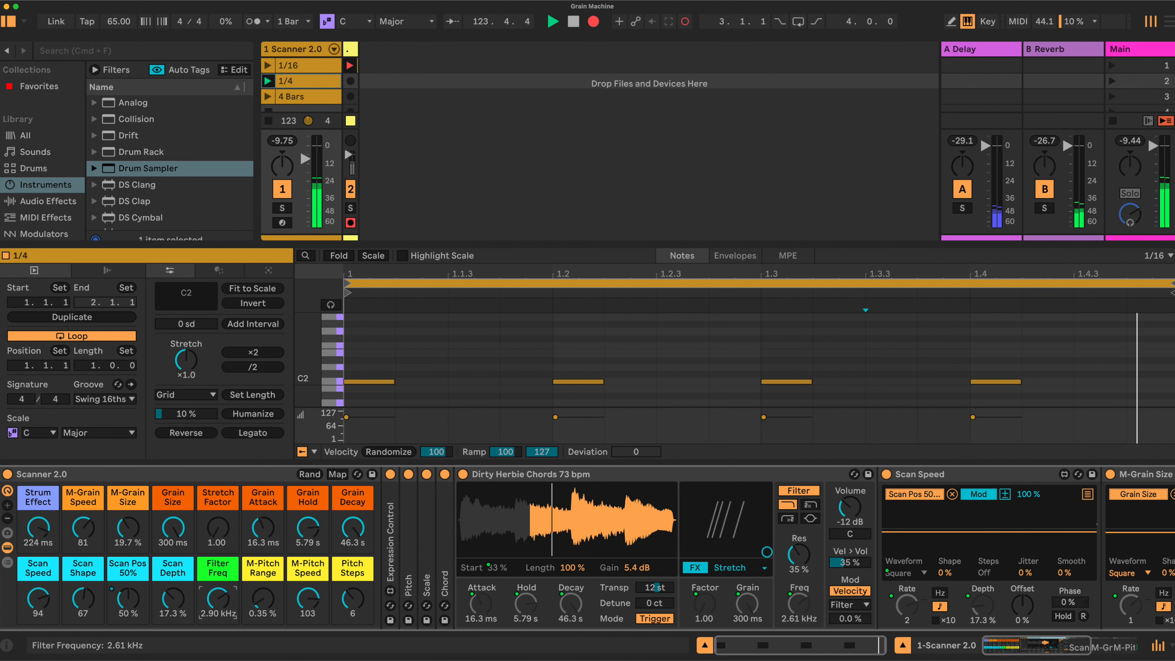
- Try the Scan Speed macro at 73 and at other rates, and finish with 95
click(38, 599)
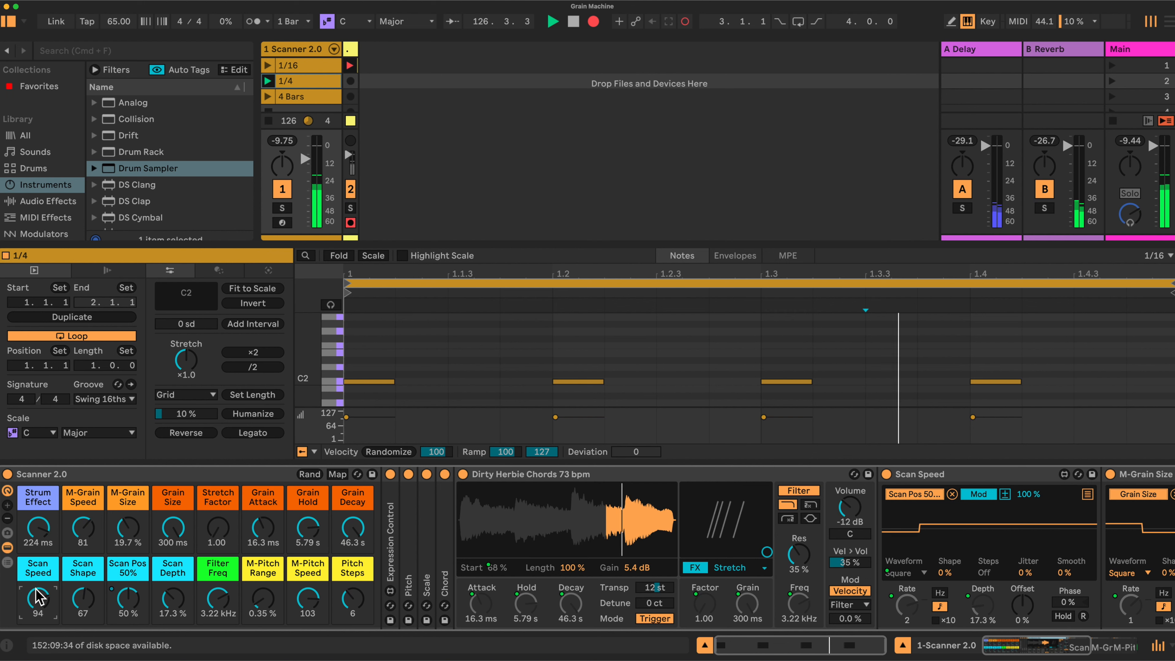
drag(38, 598, 38, 607)
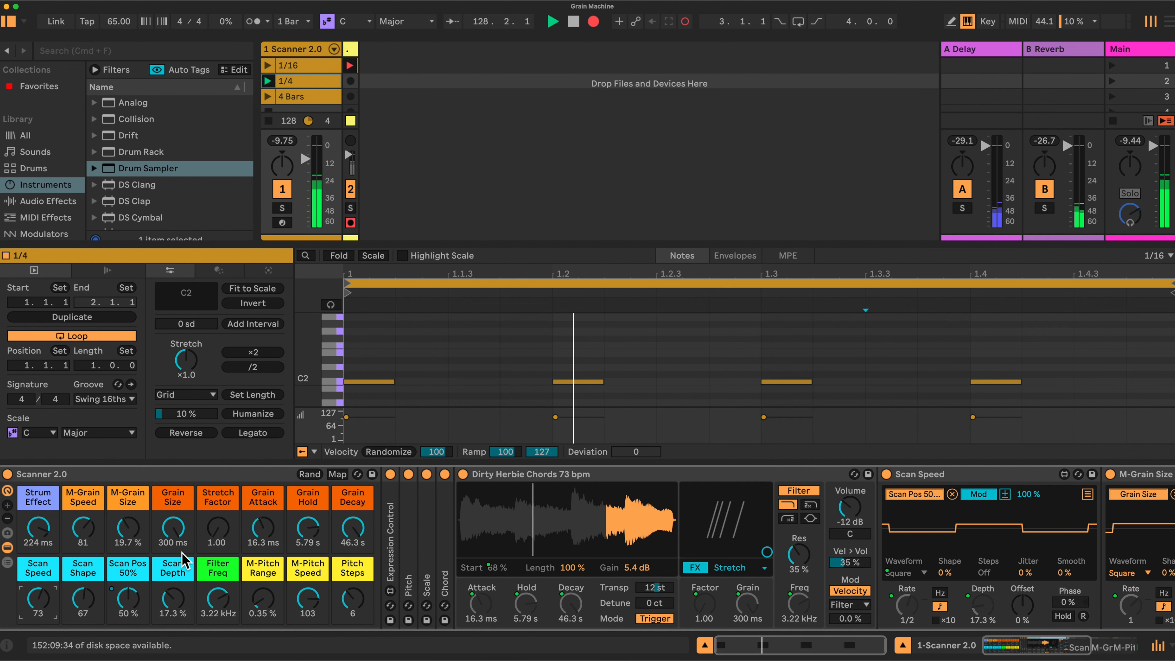
drag(38, 599, 38, 645)
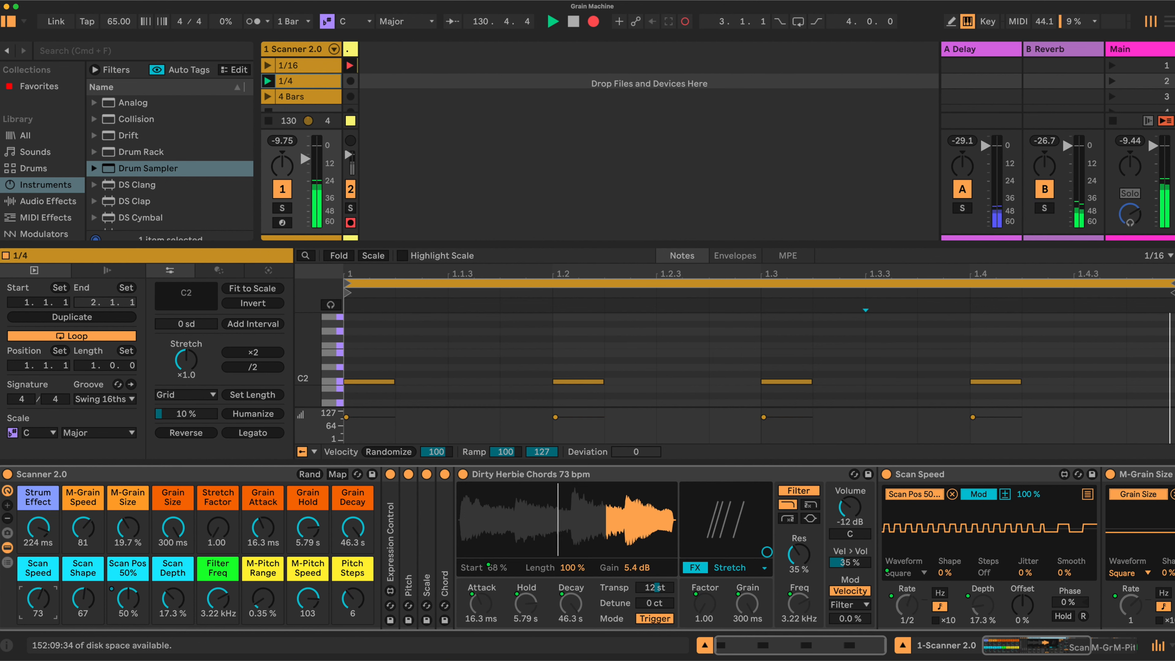
drag(38, 599, 38, 595)
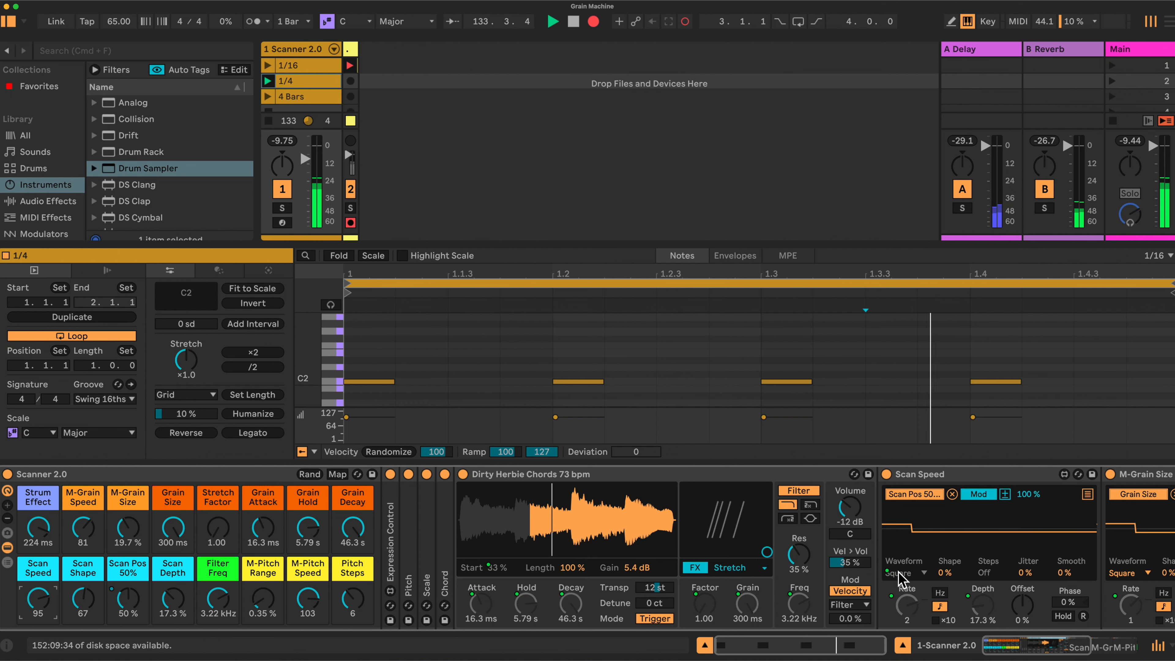
- Try the Scan Shape macro at 72 for a random waveform, and set it back to 67
drag(84, 600, 85, 593)
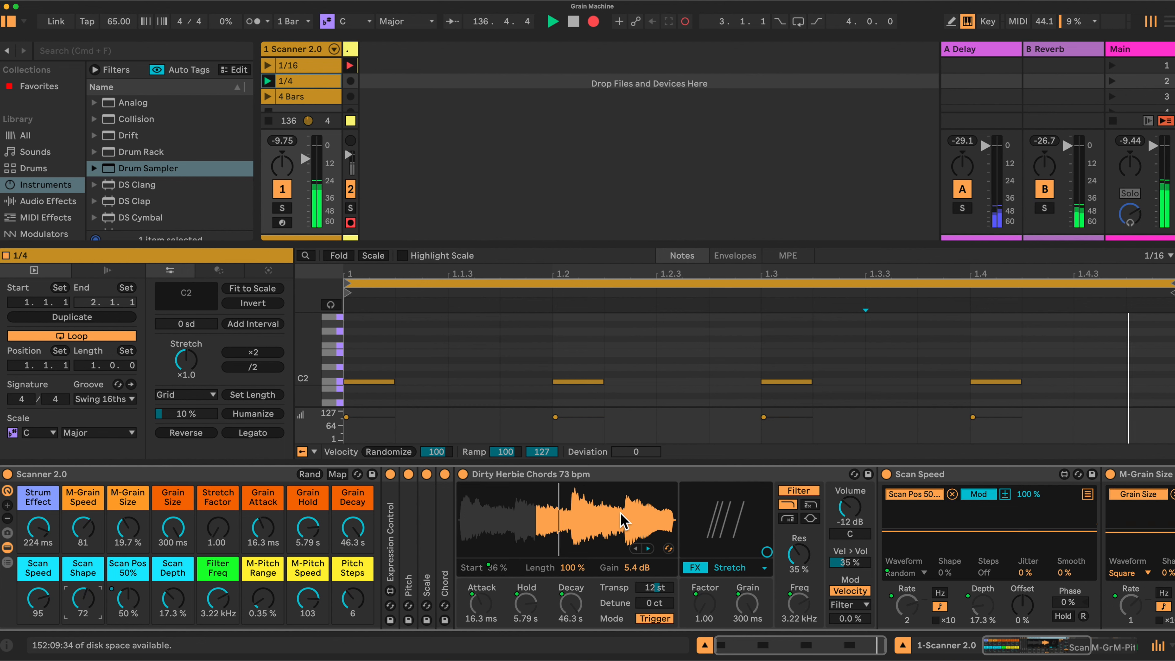
drag(88, 600, 88, 603)
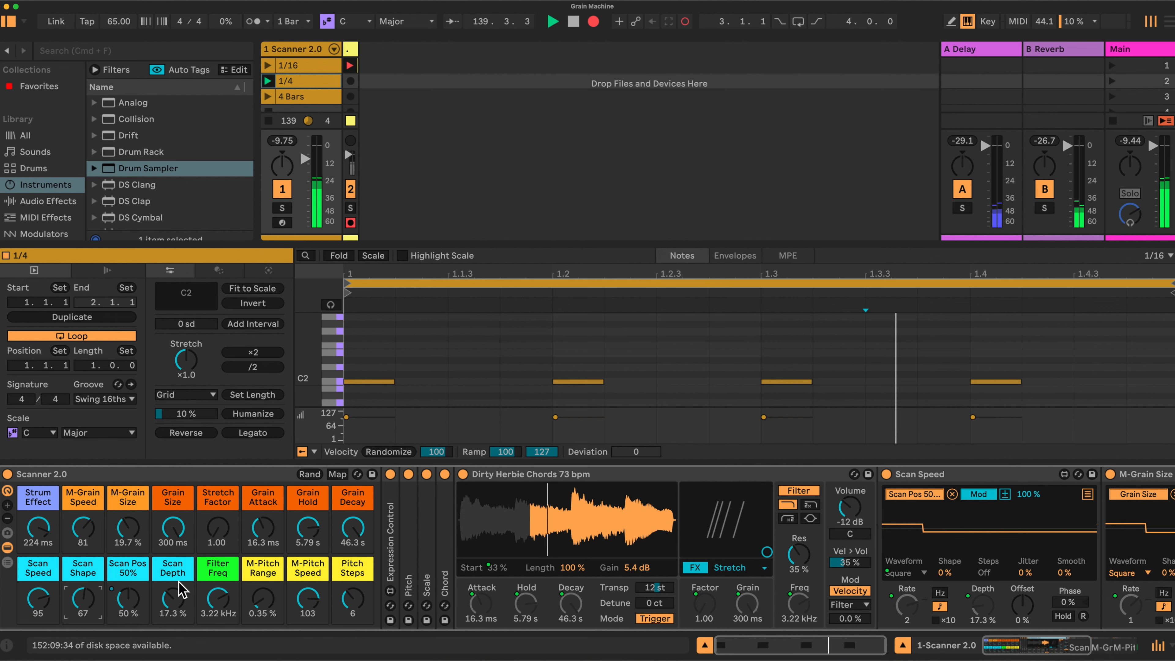
- Try Scan Depth at 49.9 % and 0.00 % and Scan Pos at 0.0 %, and finish with 16.9 % and 50 %
drag(182, 601, 182, 546)
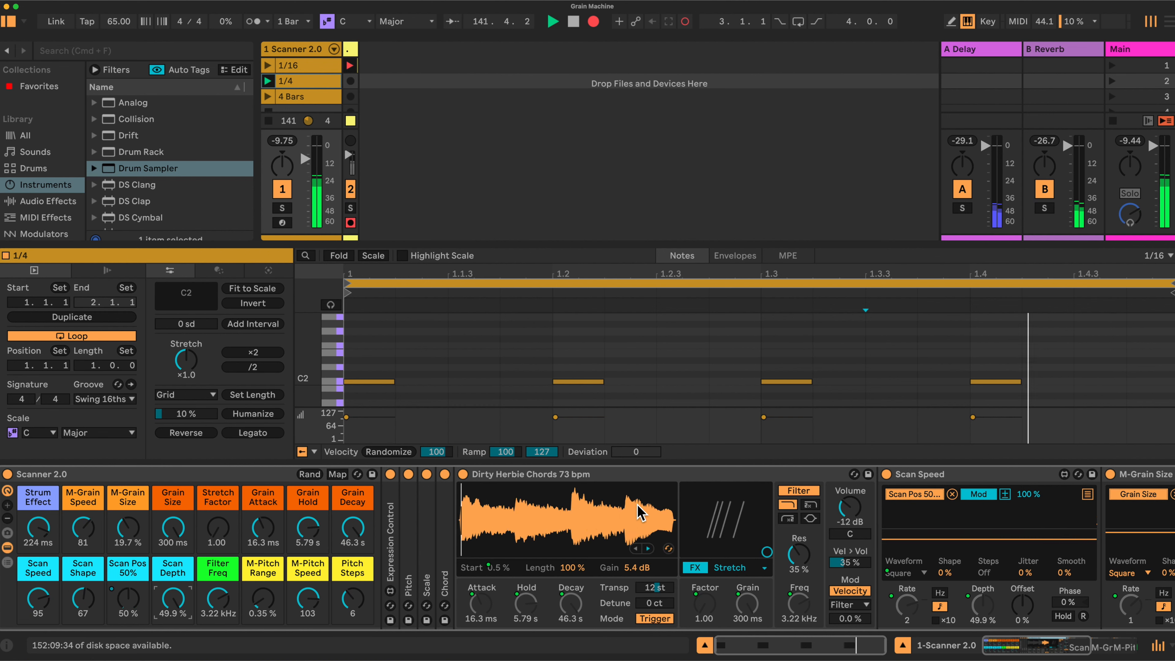
drag(173, 599, 173, 660)
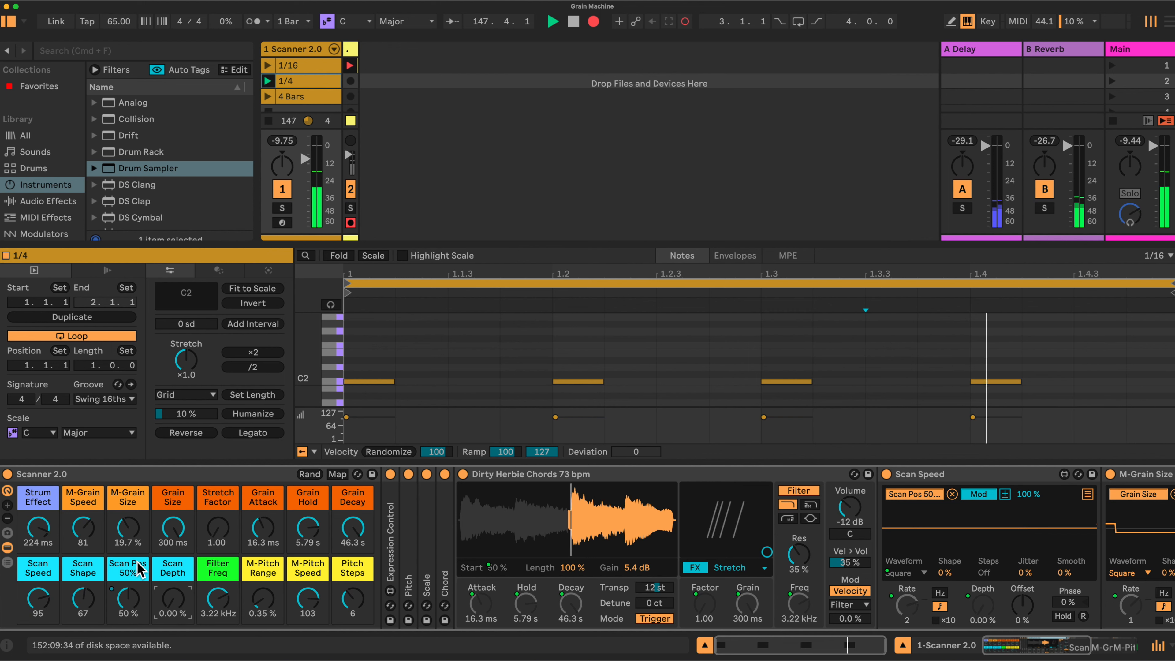
drag(569, 531, 527, 530)
mouse_move(130, 593)
mouse_down()
mouse_move(130, 611)
mouse_move(173, 594)
mouse_move(172, 560)
mouse_up()
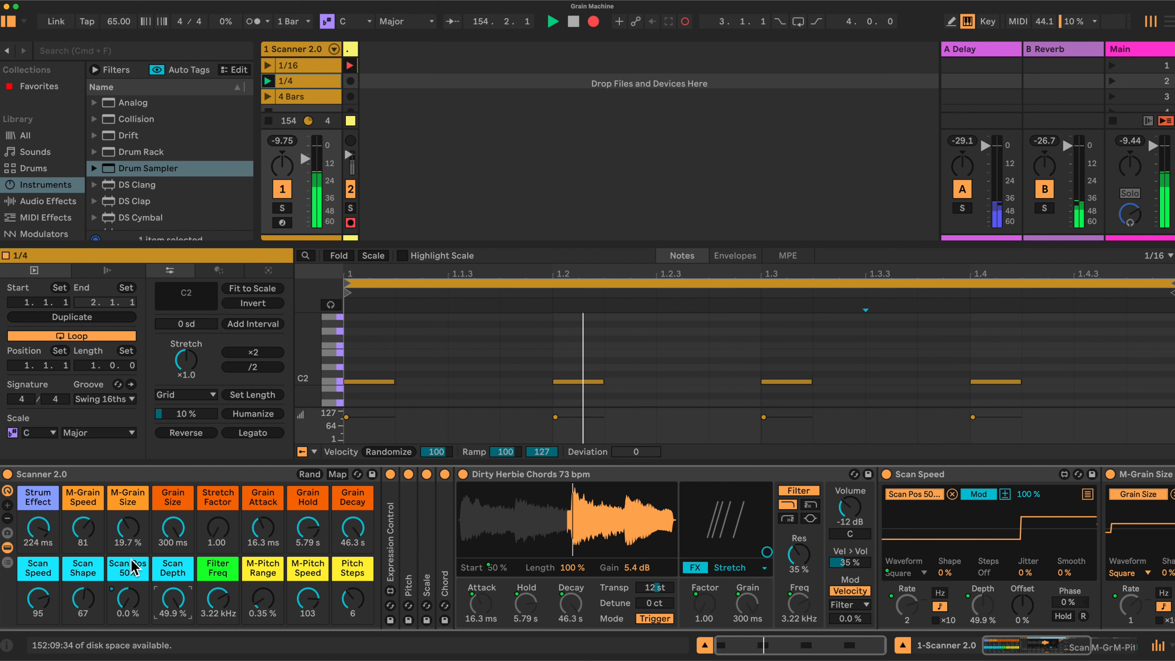
drag(127, 600, 127, 507)
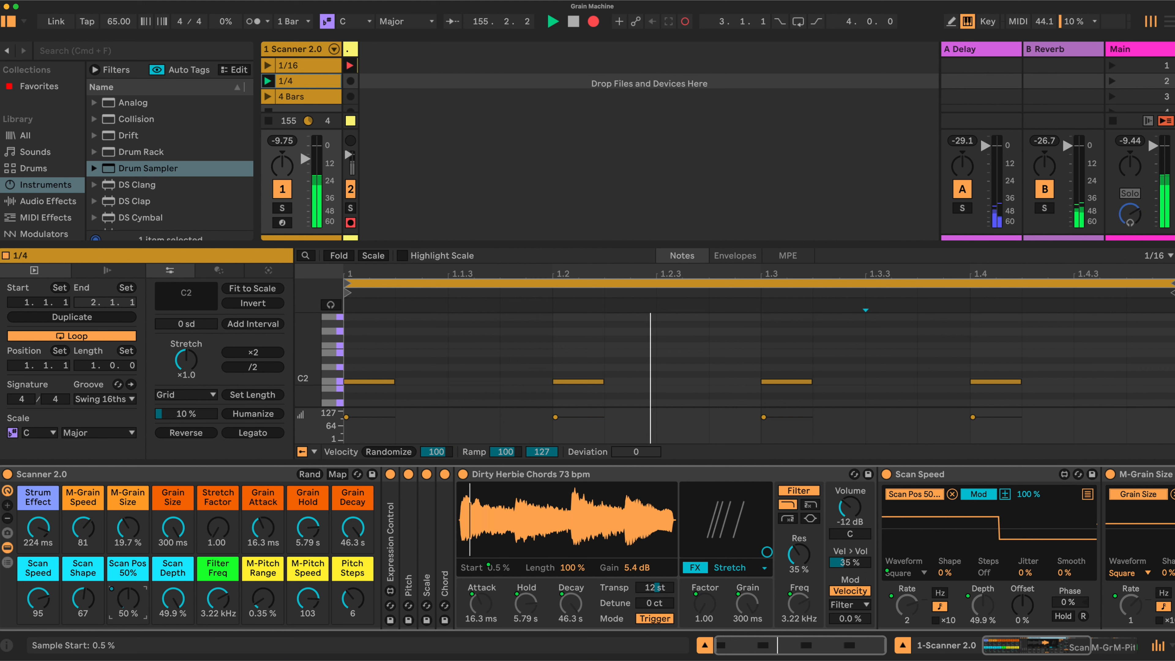
drag(172, 598, 172, 659)
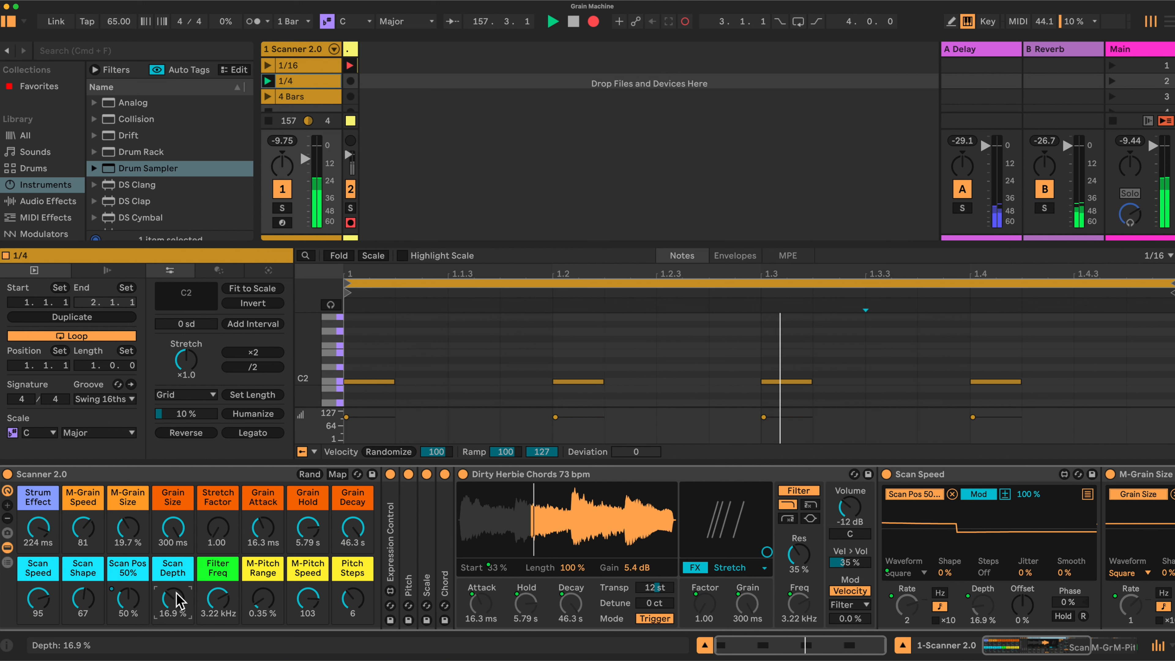
- Try the Scan Depth macro at 16.1 %, 17.3 % and 0.00 %, and finish with 18.5 %
drag(177, 591, 177, 592)
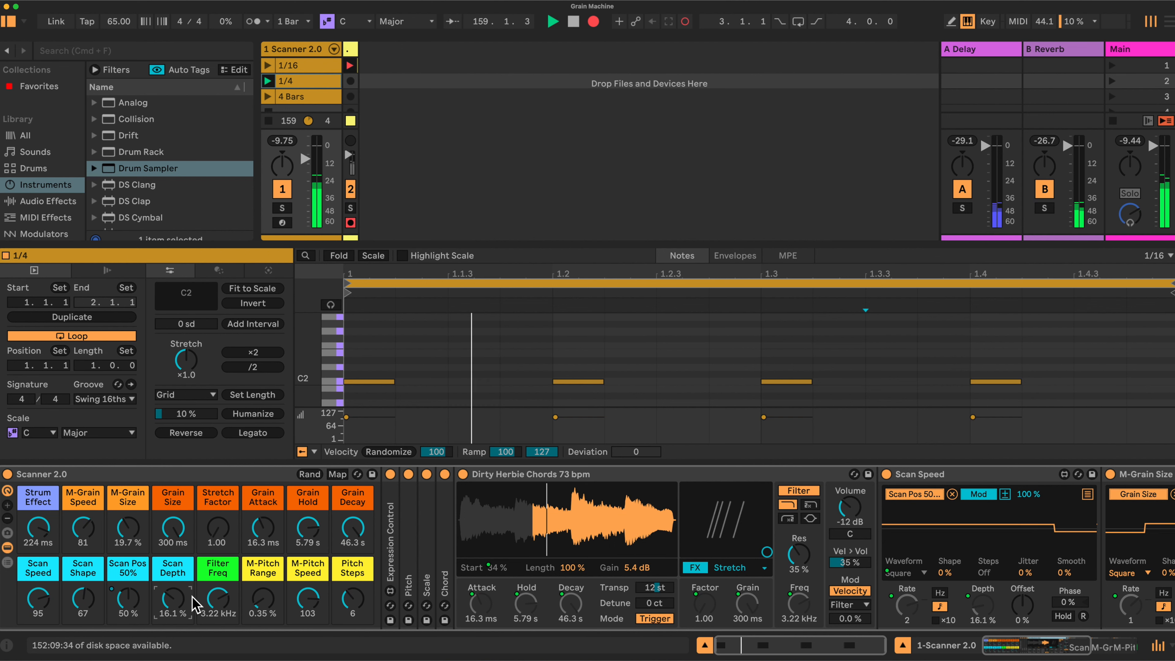
drag(172, 598, 172, 595)
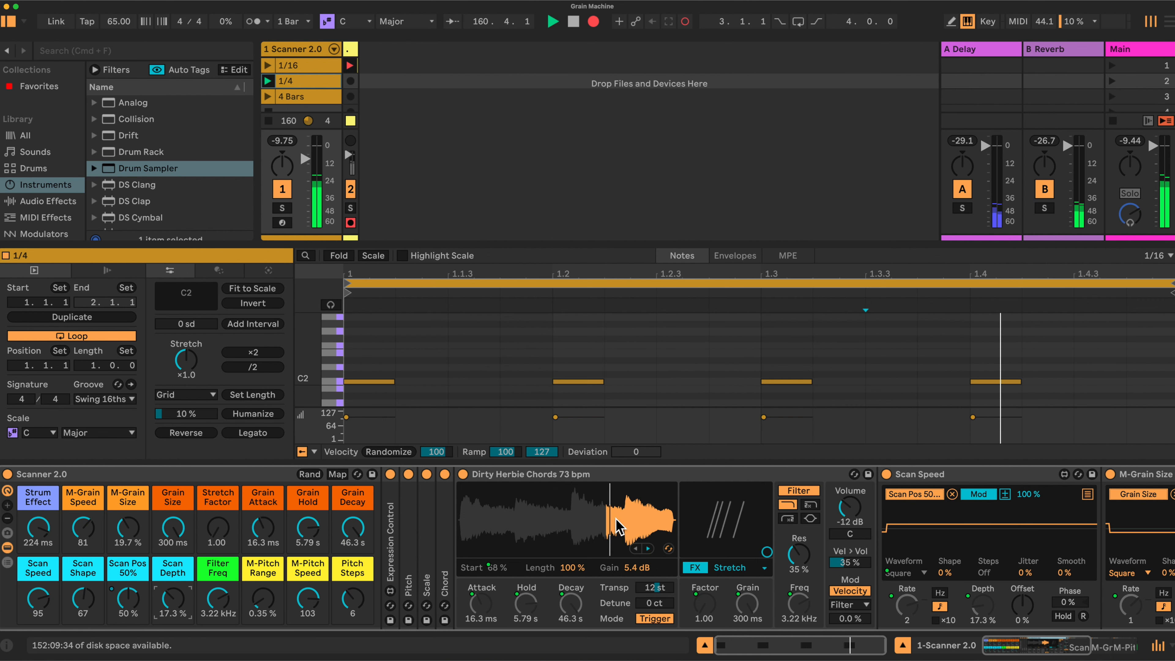
drag(173, 598, 173, 644)
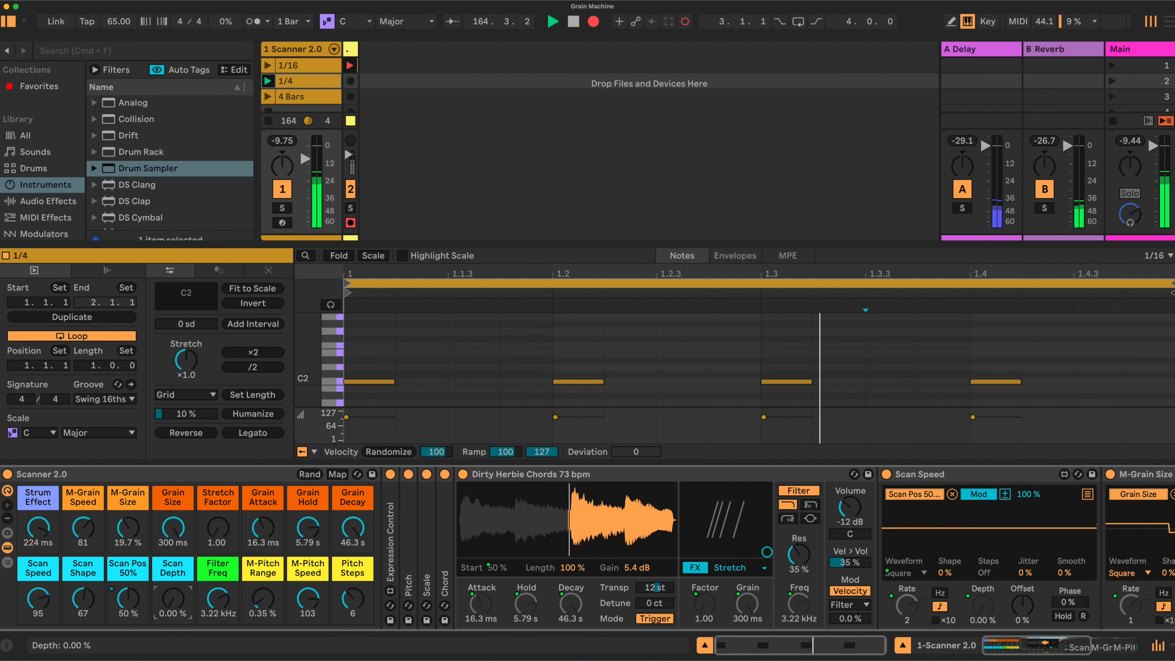
drag(174, 591, 174, 587)
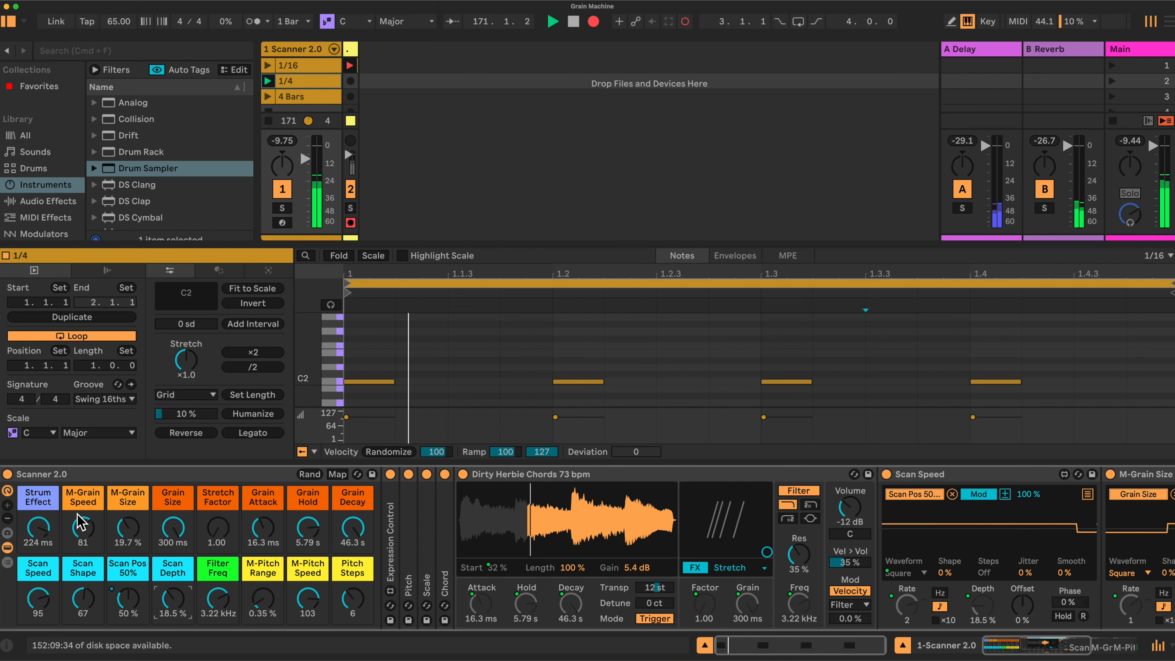
- Unfold the Chord device, try the Strum Effect macro at -0.22 ms, and reset it to 0.00 ms
click(42, 498)
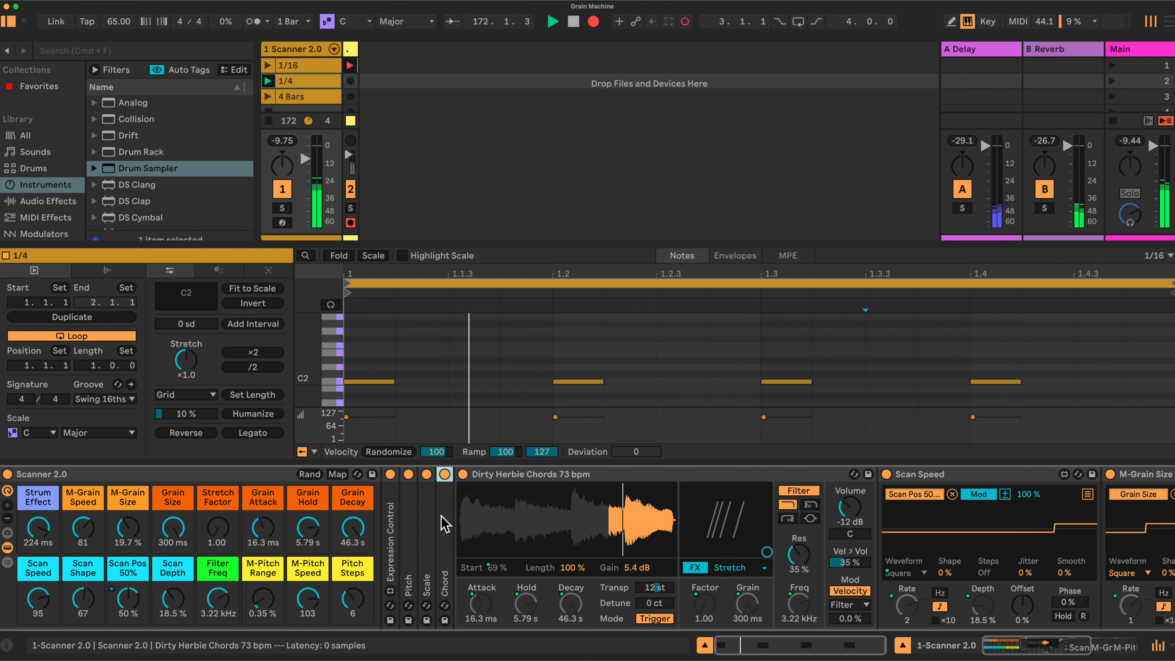
double_click(445, 525)
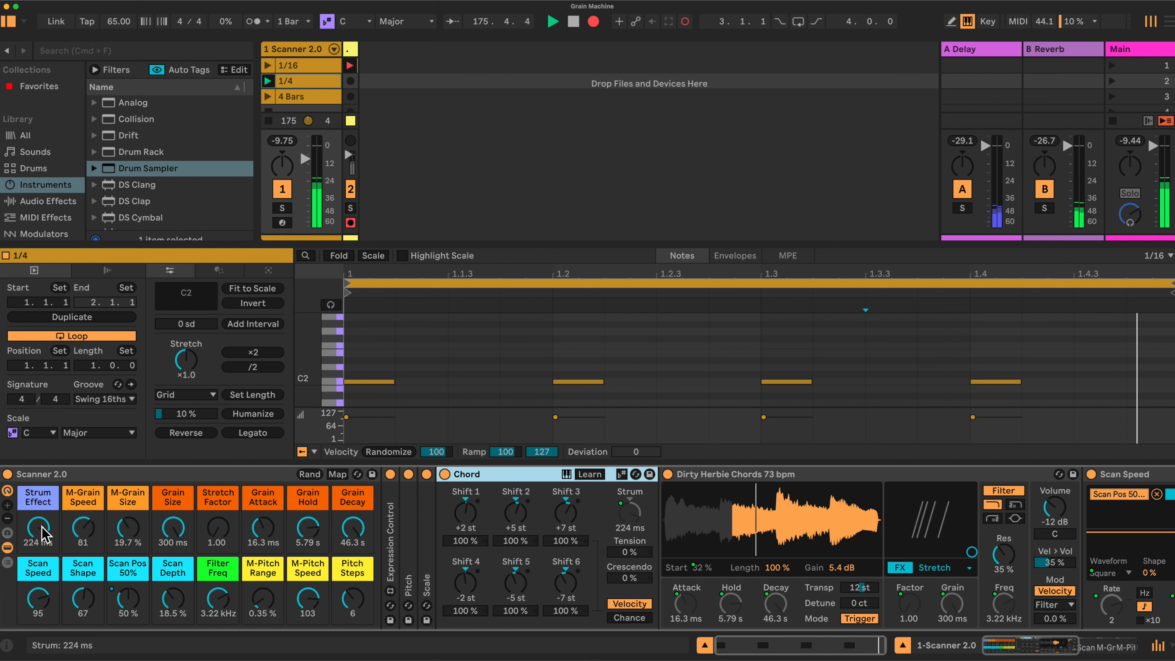
drag(45, 535, 45, 570)
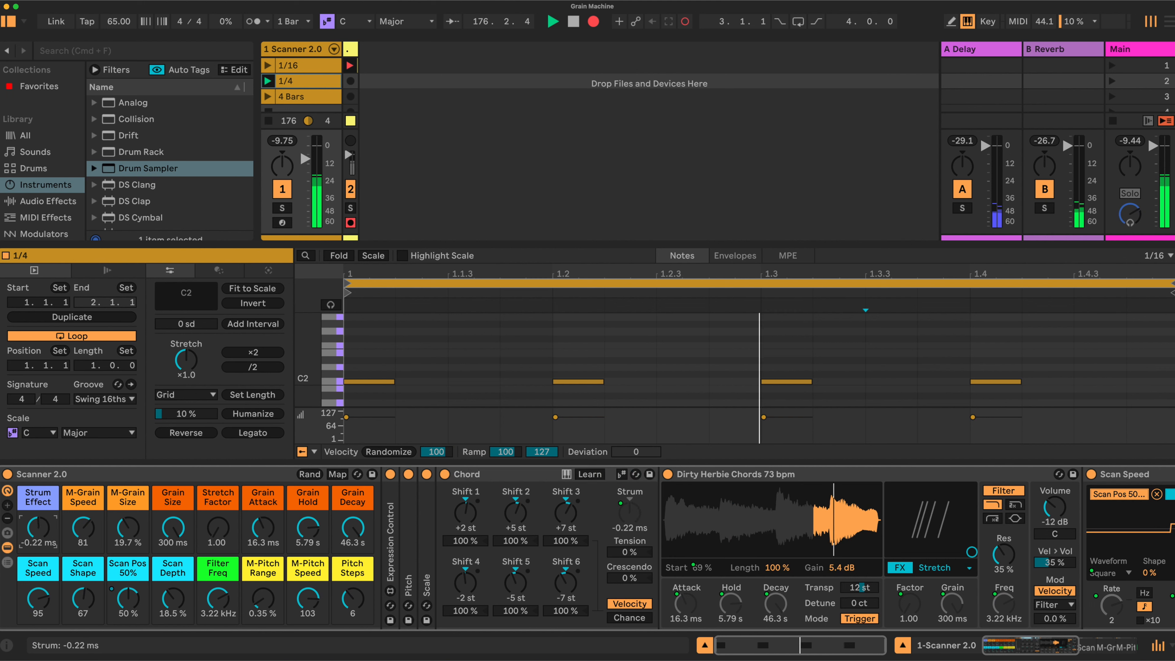
double_click(40, 527)
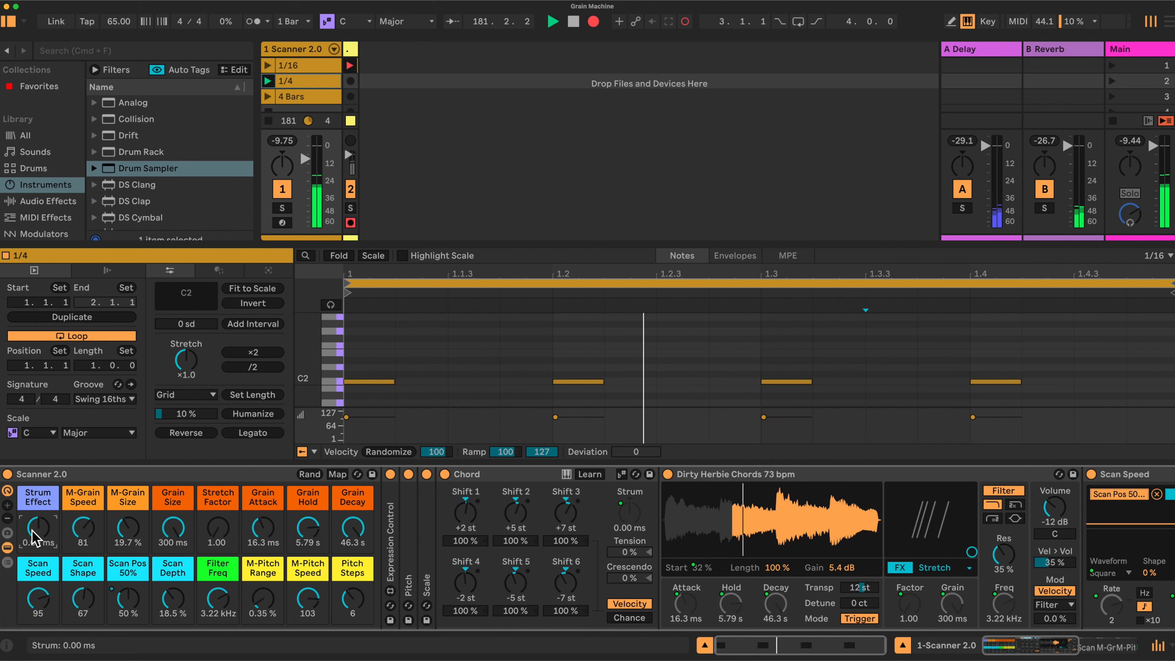
- Try Strum Effect at 30.4 ms and 50.2 ms, ending on 34.0 ms, with Grain Size at 13.1 ms and Stretch Factor at 20.00
drag(37, 540, 37, 531)
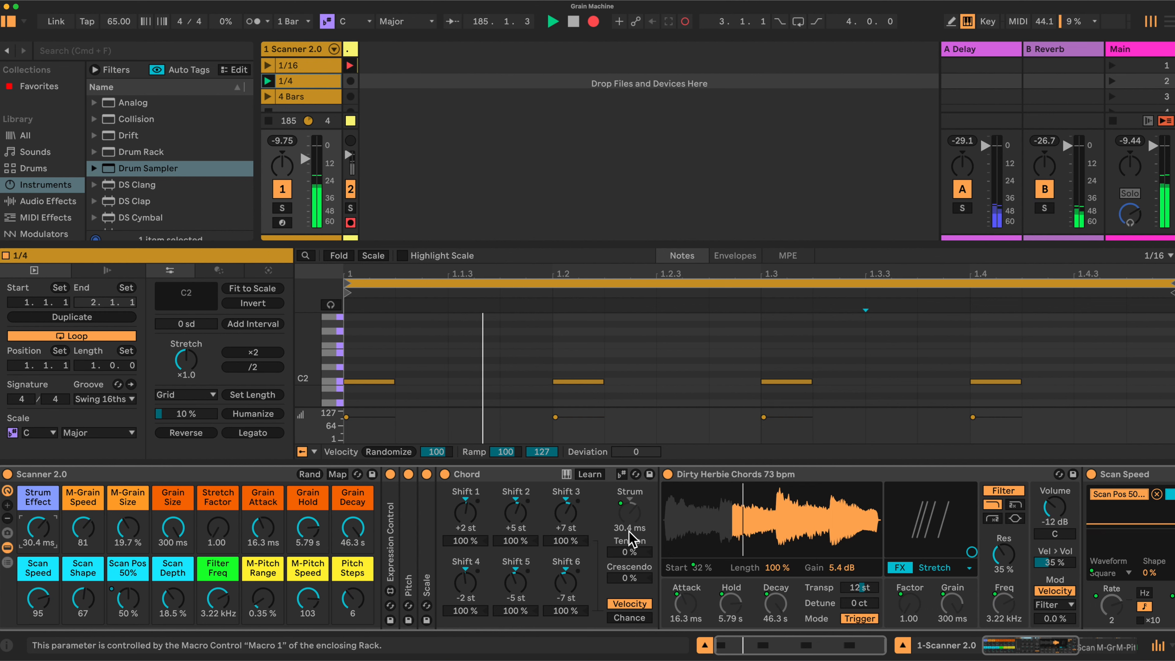
drag(218, 537, 172, 568)
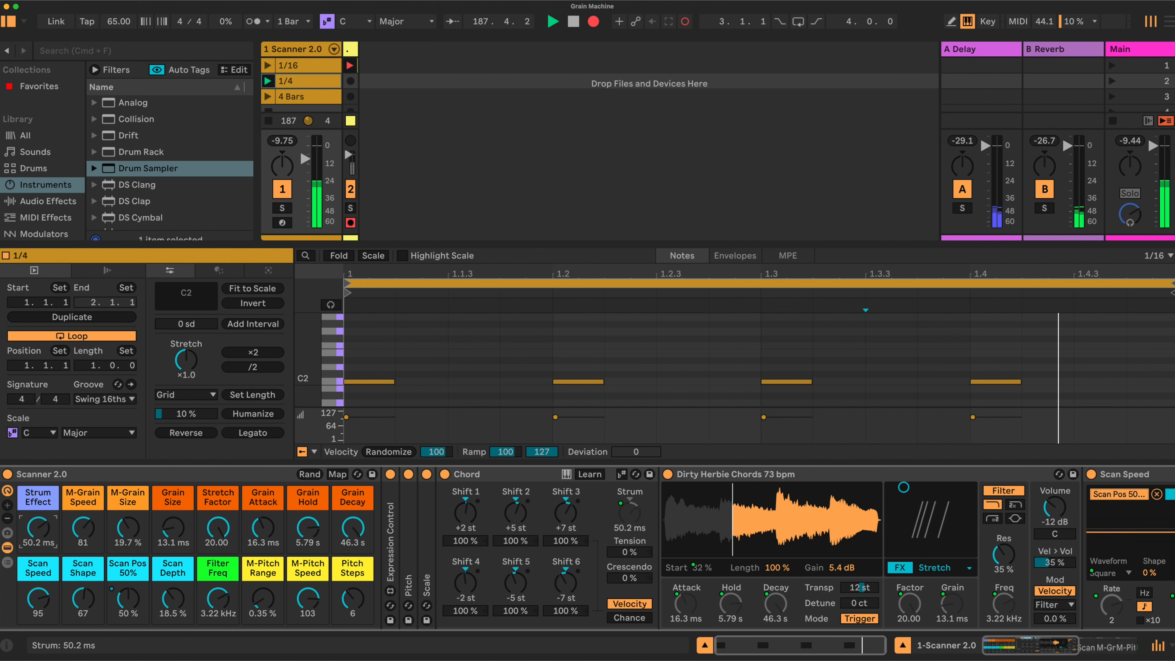
mouse_move(38, 527)
mouse_down()
mouse_move(39, 514)
mouse_move(39, 530)
mouse_up()
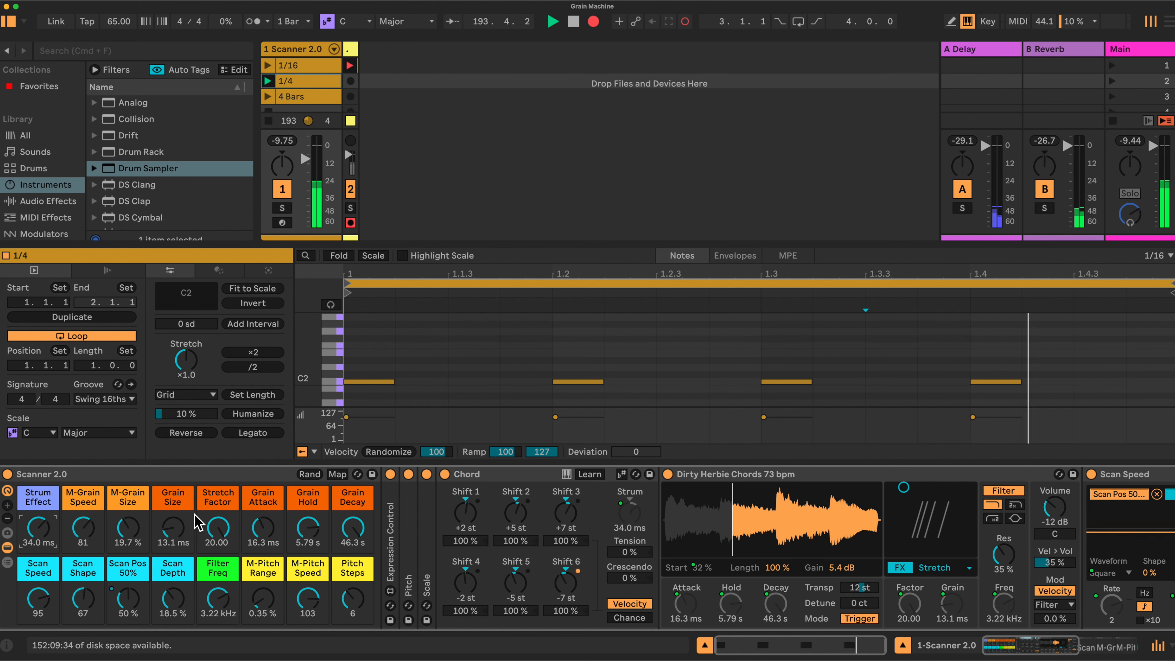
- Turn off the Chord, Scale, Pitch and Expression Control devices in the rack
click(445, 474)
click(408, 474)
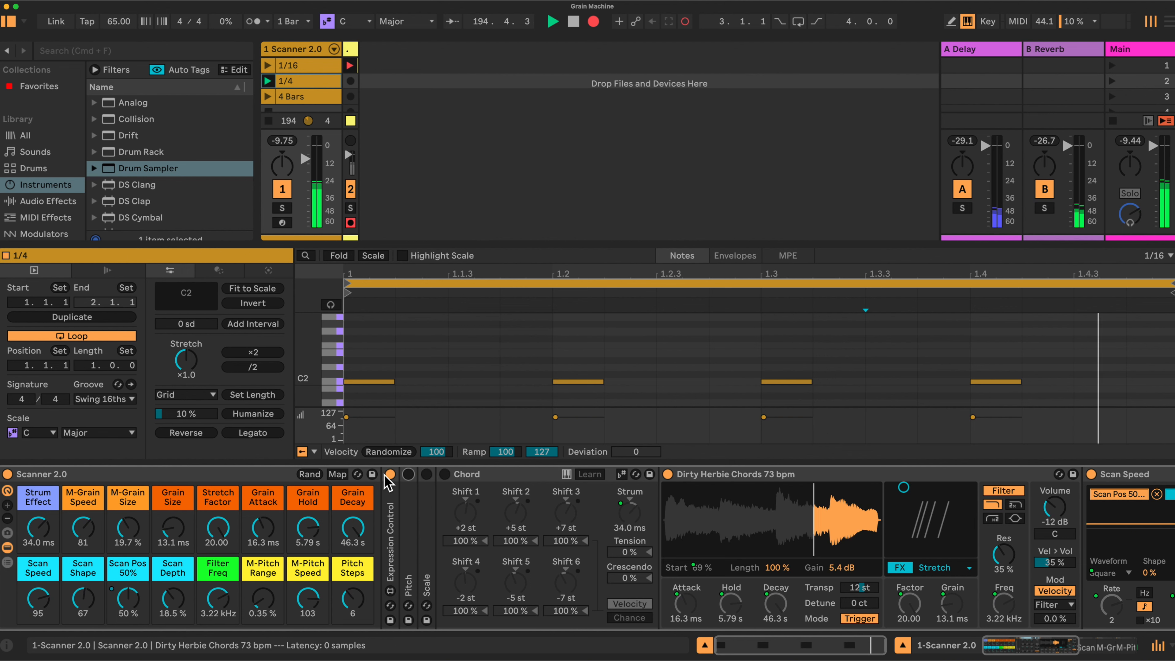
click(390, 474)
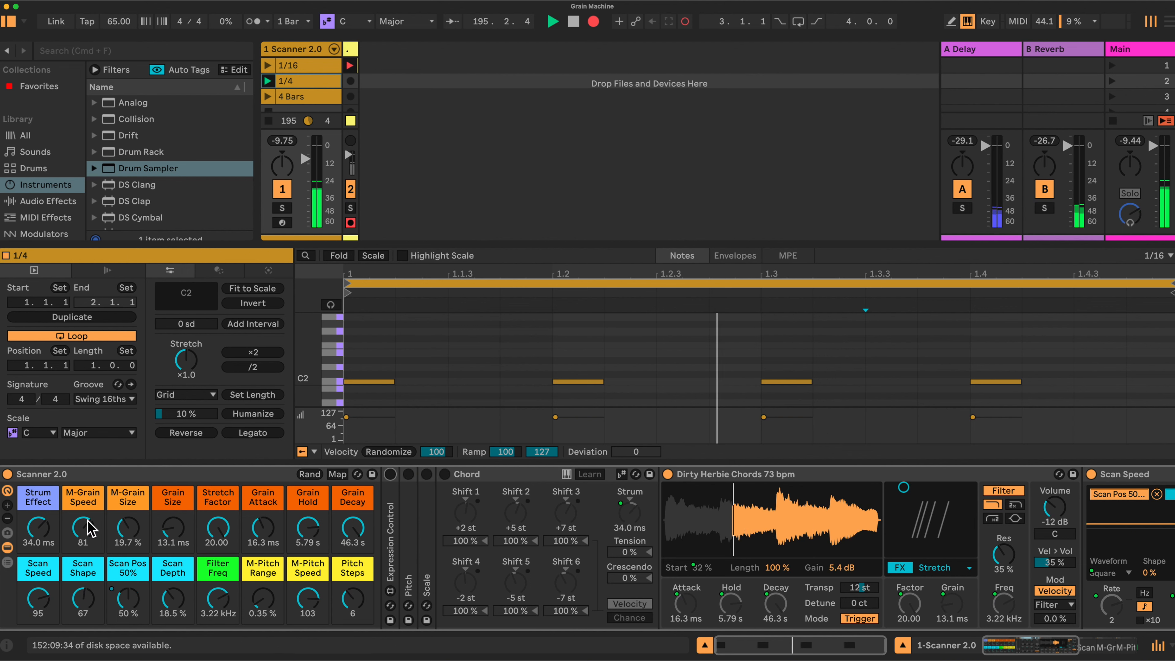
- Set the Grain Size macro to 300 ms and the Stretch Factor macro to 1.00
drag(175, 530, 175, 447)
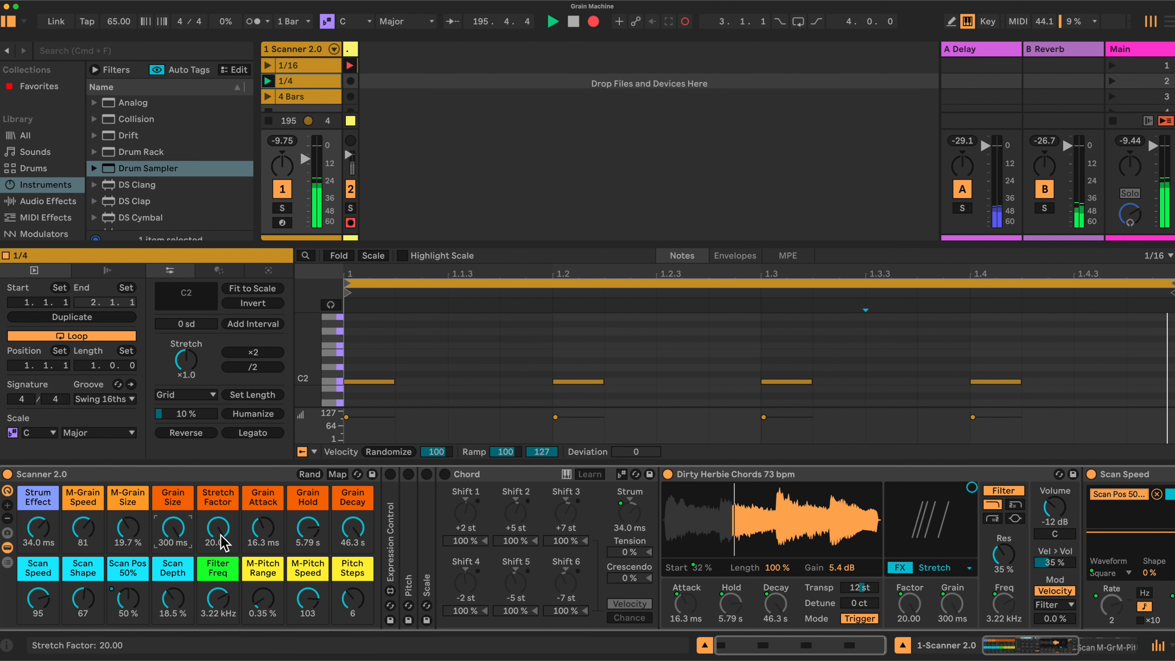
drag(222, 533, 221, 620)
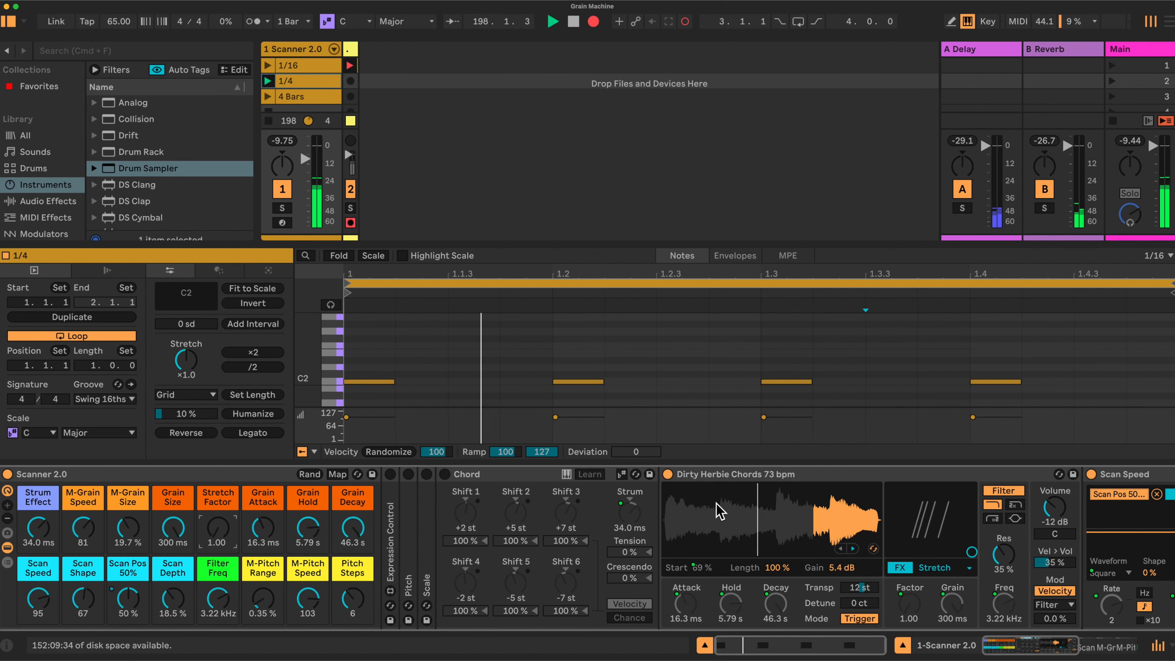
- Fold the Chord device and turn Expression Control, Pitch, Scale and Chord back on
double_click(518, 479)
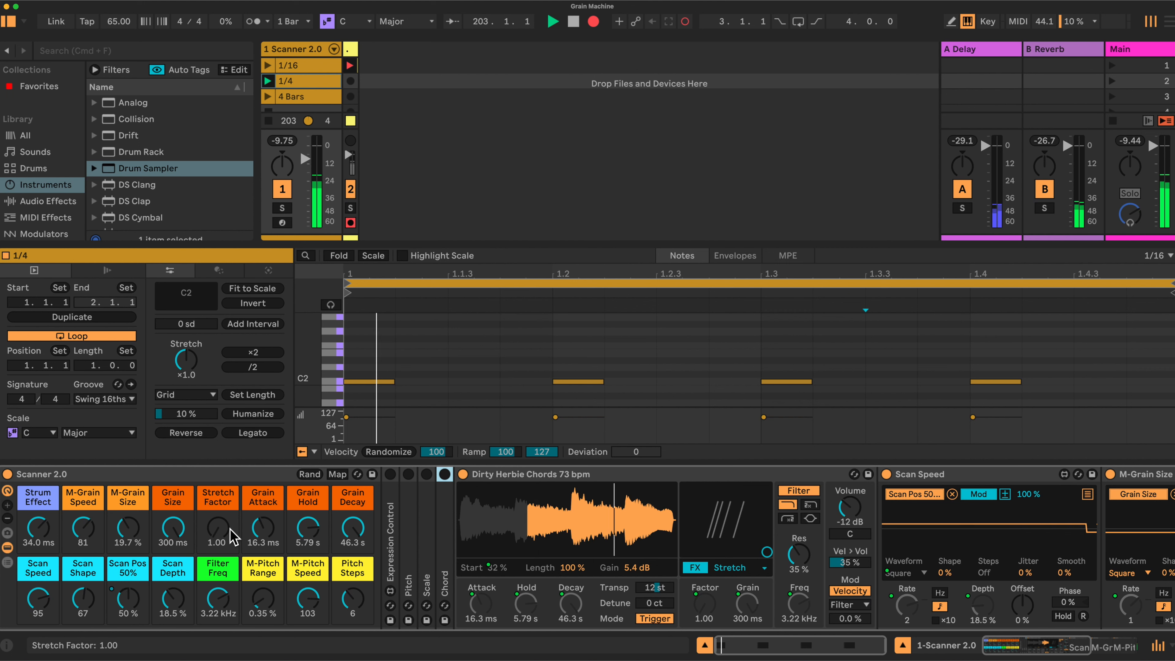
click(390, 474)
click(408, 474)
click(426, 474)
click(444, 475)
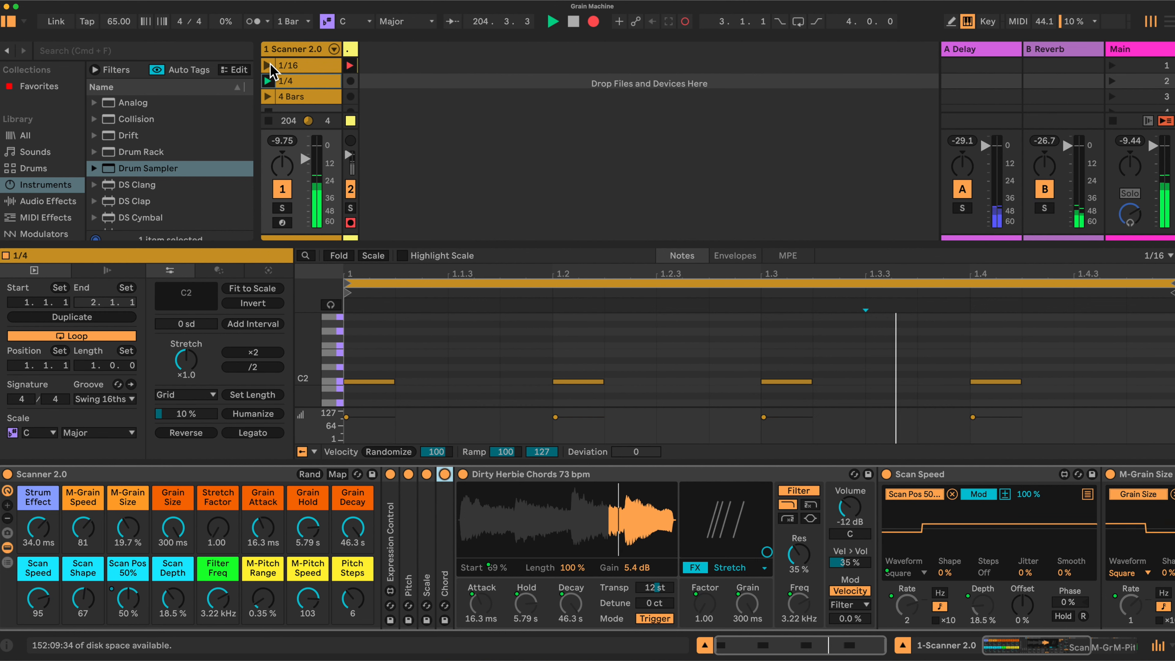
- Launch the 1/16 clip and set Scan Speed to 127, Scan Shape to 0, Scan Depth to 49.9 % and Strum Effect to 0.00 ms
click(268, 66)
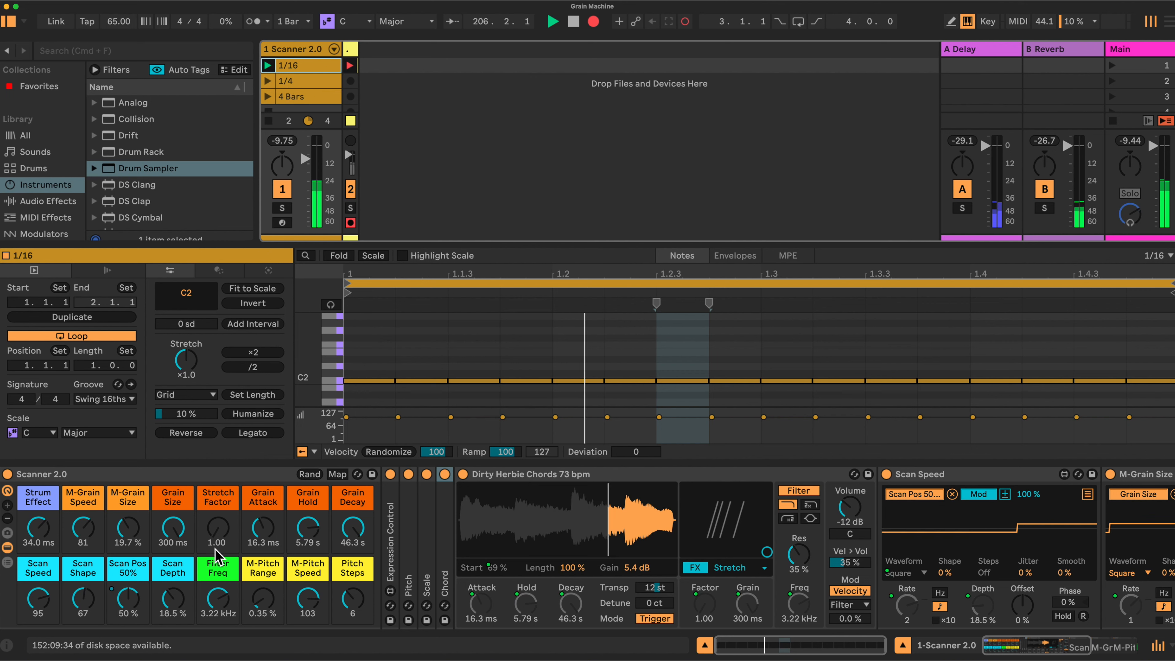
drag(38, 600, 38, 658)
drag(41, 592, 40, 517)
drag(86, 602, 38, 579)
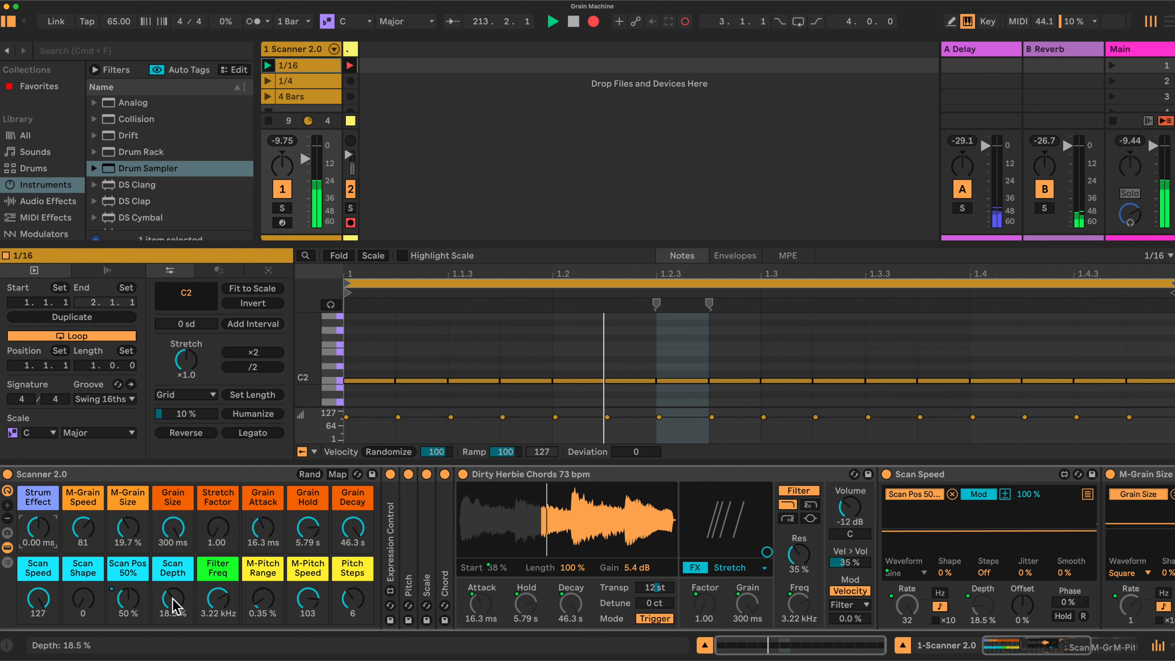
drag(183, 604, 182, 574)
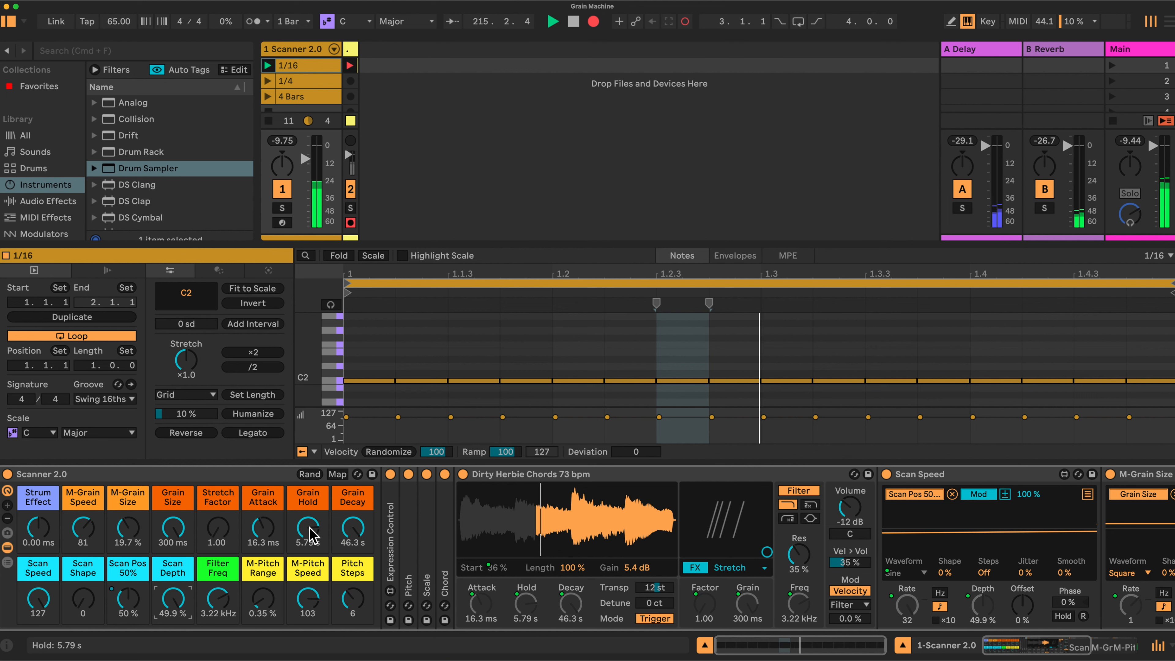
- Set Stretch Factor to 20.00 and M-Grain Size to 24.0 %, and try Grain Size at 15.5 ms before finishing with 28.7 ms
drag(211, 531, 212, 431)
drag(174, 532, 175, 587)
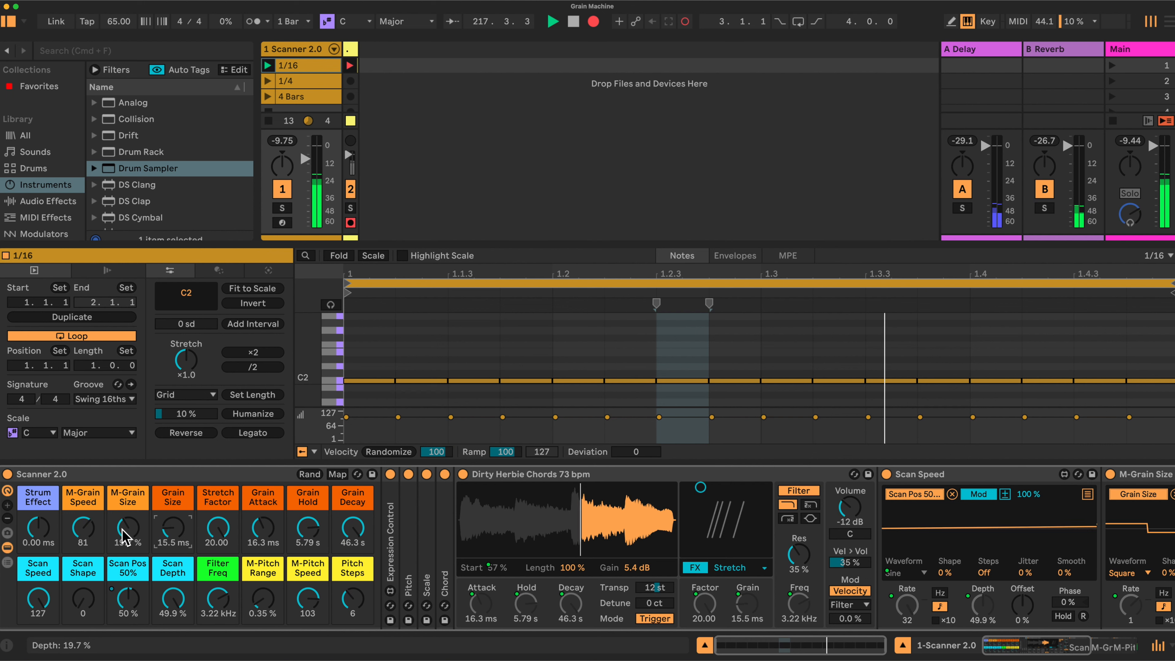
drag(128, 528, 168, 520)
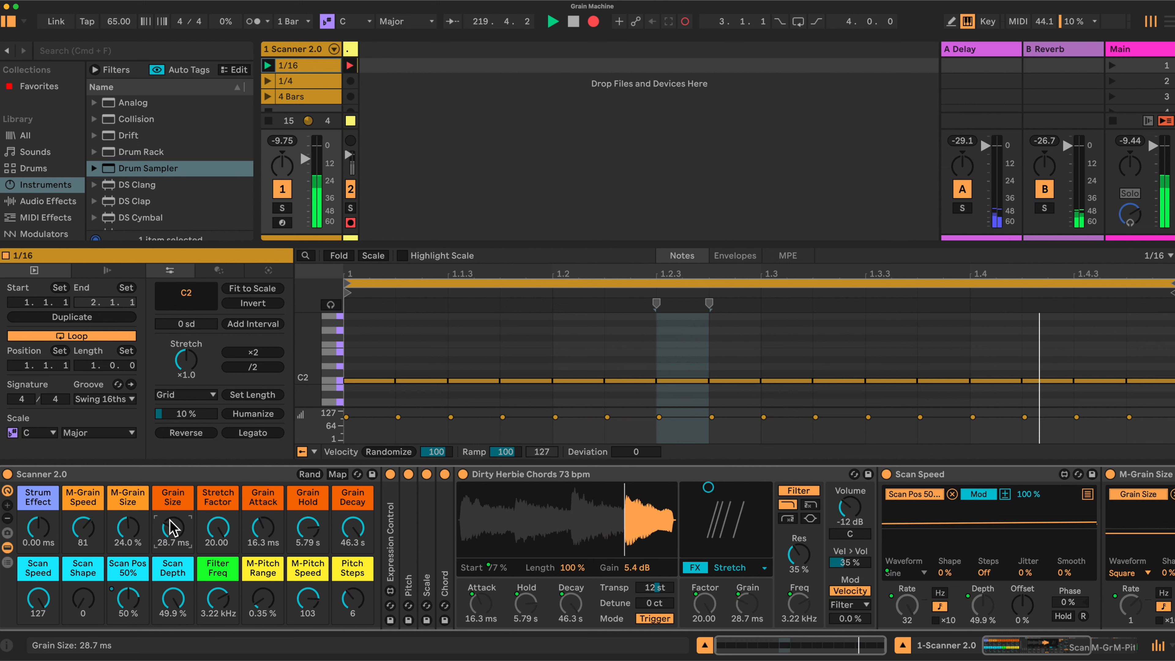
- Set Grain Size to 38.8 ms, Grain Attack to 6.24 ms, Grain Hold to 32.0 ms, Grain Decay to 53.8 ms and Strum Effect to 147 ms
scroll(1037, 567, right, 5)
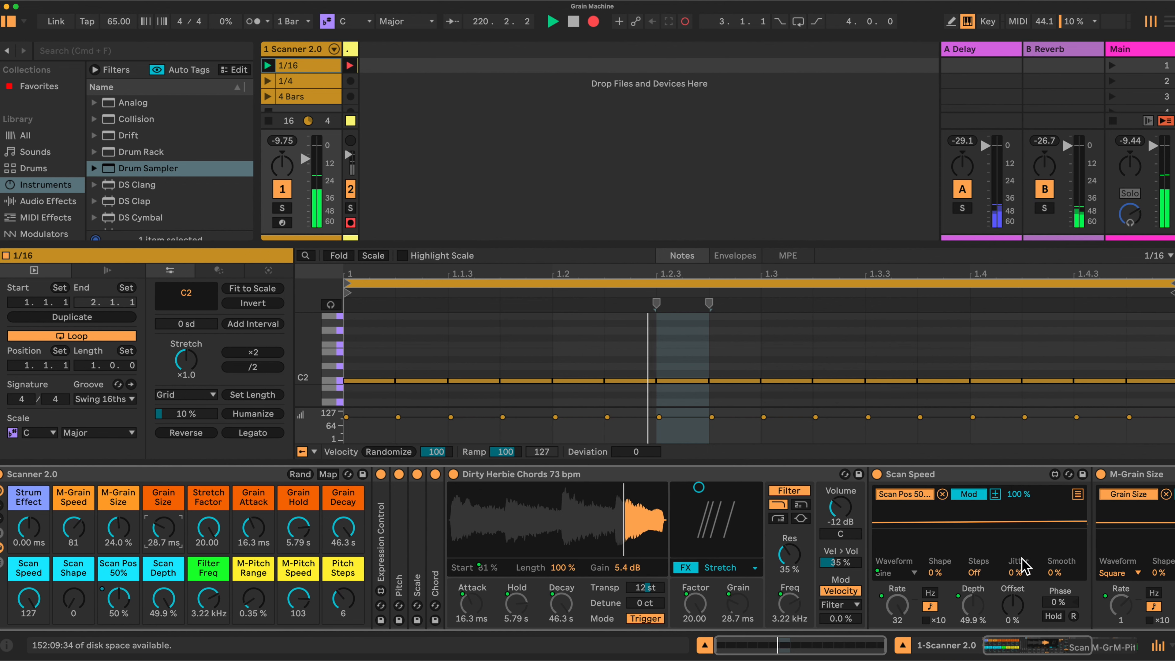
scroll(1000, 574, right, 1)
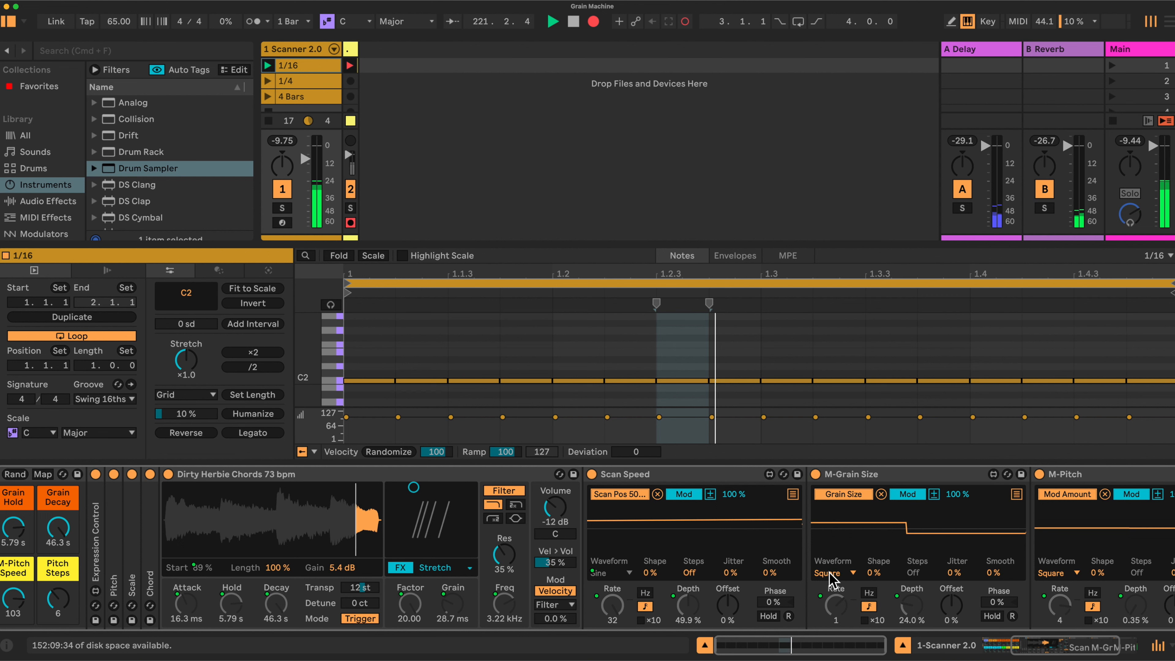
scroll(842, 579, left, 6)
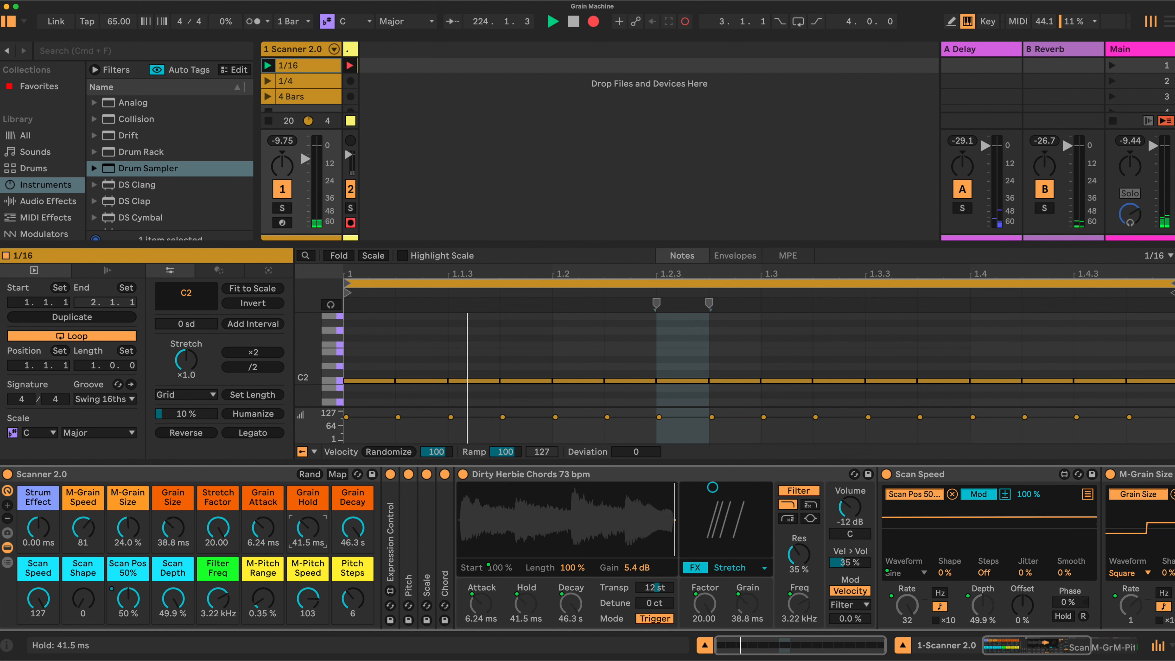
drag(342, 542, 343, 574)
drag(38, 535, 38, 525)
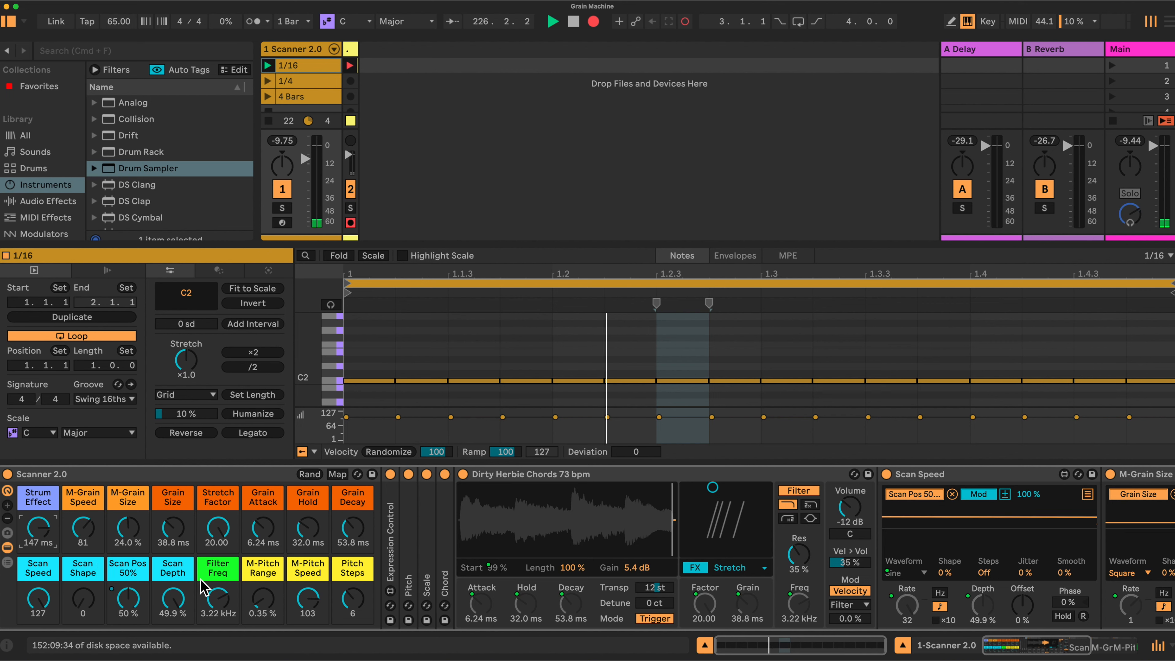
- Set Scan Depth to 43.6 %, M-Grain Size to 5.12 %, Grain Size to 11.6 ms, Grain Attack to 0.91 ms and Grain Hold to 128 ms
drag(172, 598, 173, 603)
drag(172, 528, 172, 522)
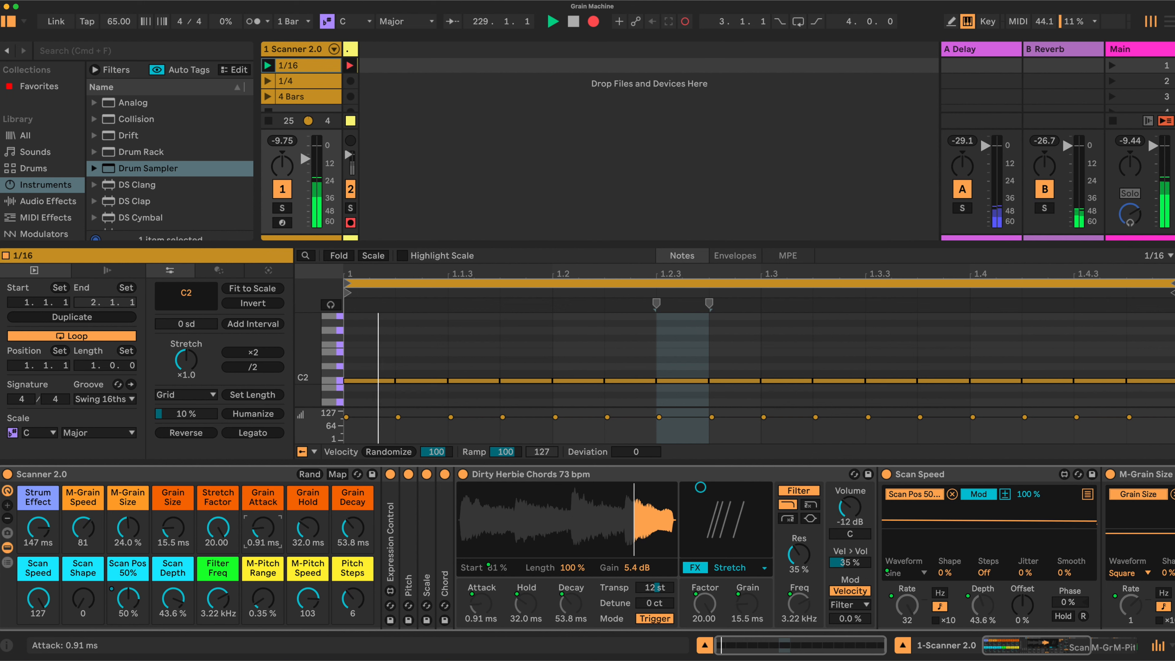
drag(298, 532, 298, 513)
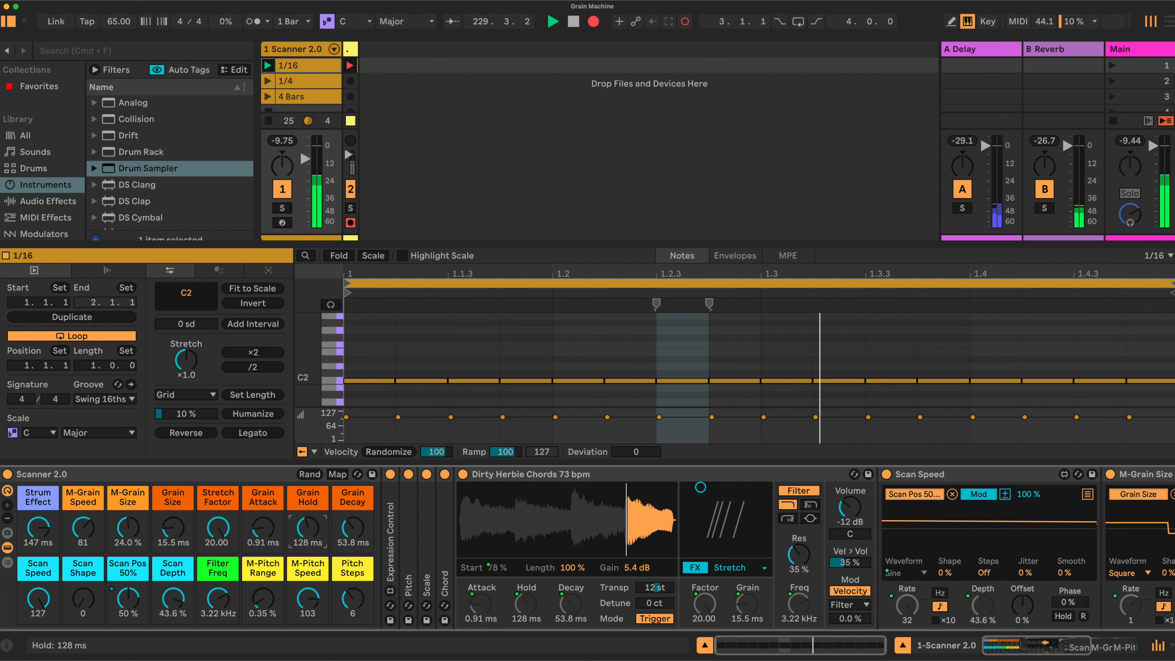
mouse_move(173, 532)
mouse_down()
mouse_move(172, 543)
mouse_move(127, 534)
mouse_move(142, 531)
mouse_move(127, 547)
mouse_move(173, 527)
mouse_up()
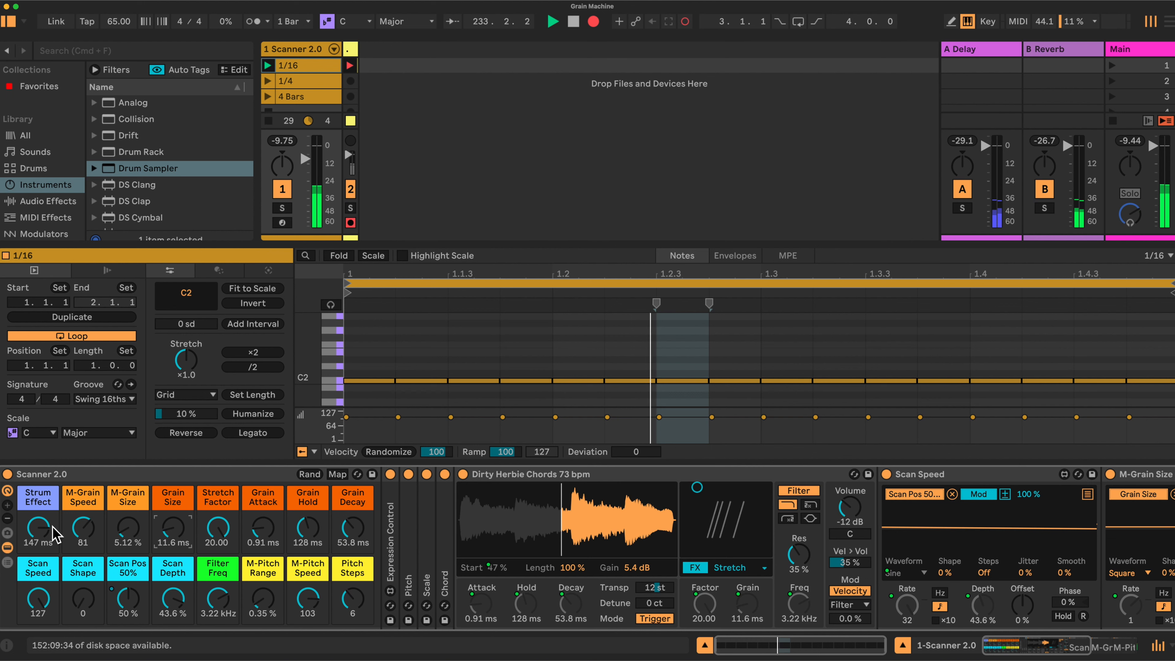
- Try Strum Effect at 20.9 ms and 23.8 ms, finish with 15.5 ms, and raise the Scanner 2.0 track volume to about 0 dB
drag(54, 535, 54, 521)
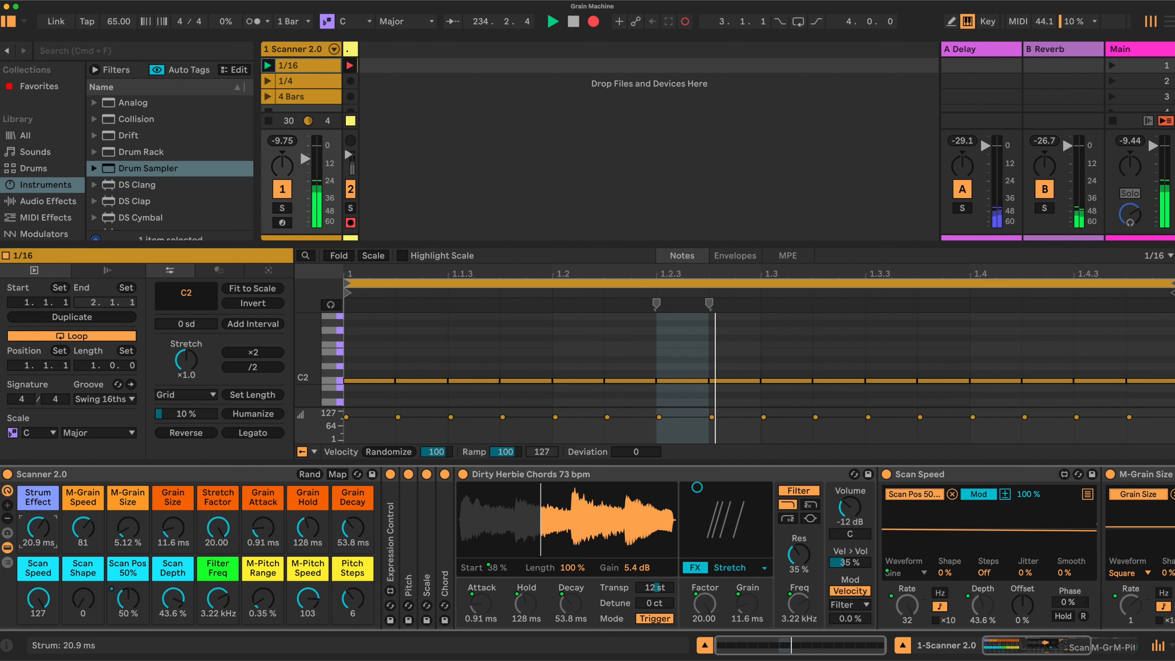
drag(39, 528, 39, 527)
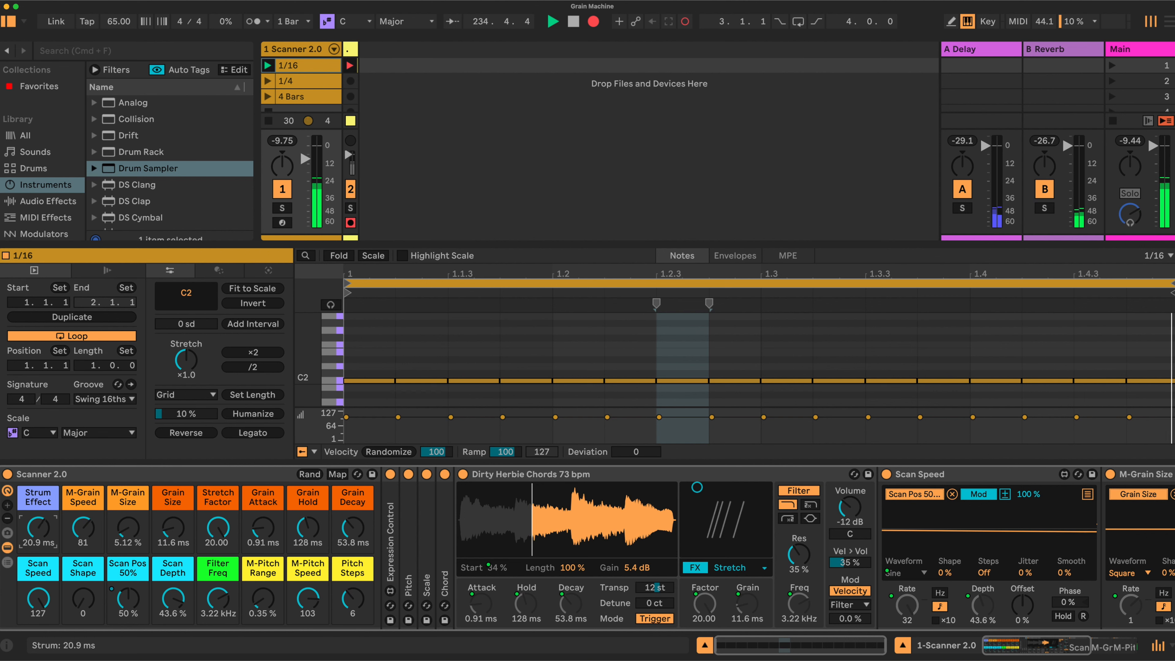
double_click(304, 160)
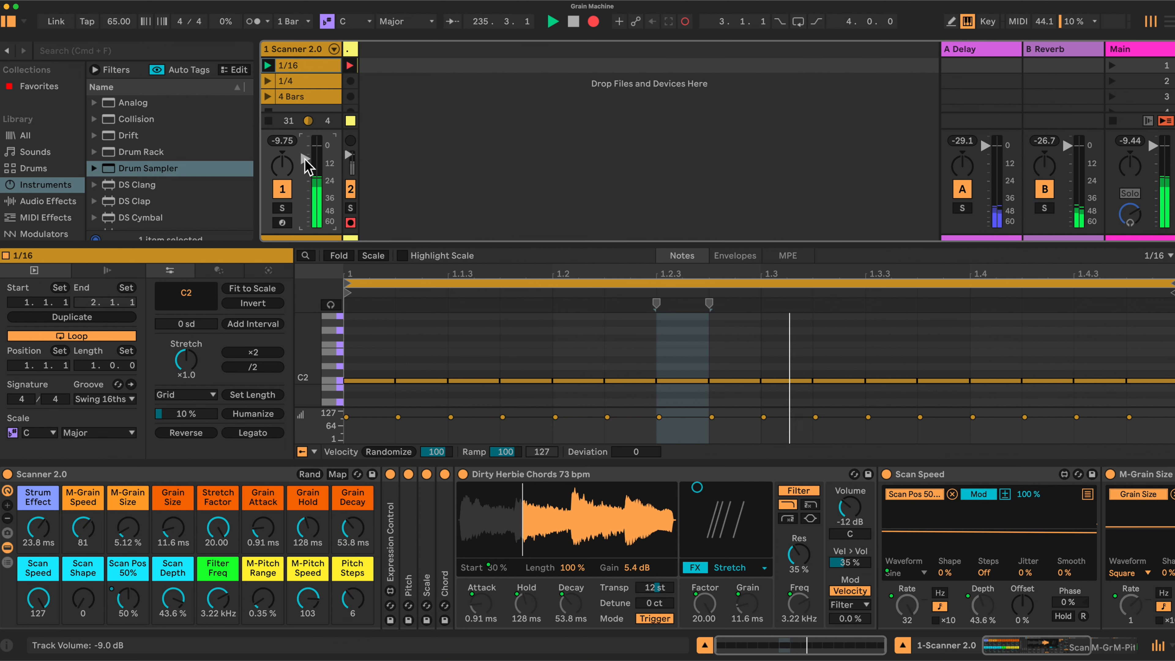
drag(38, 528, 39, 533)
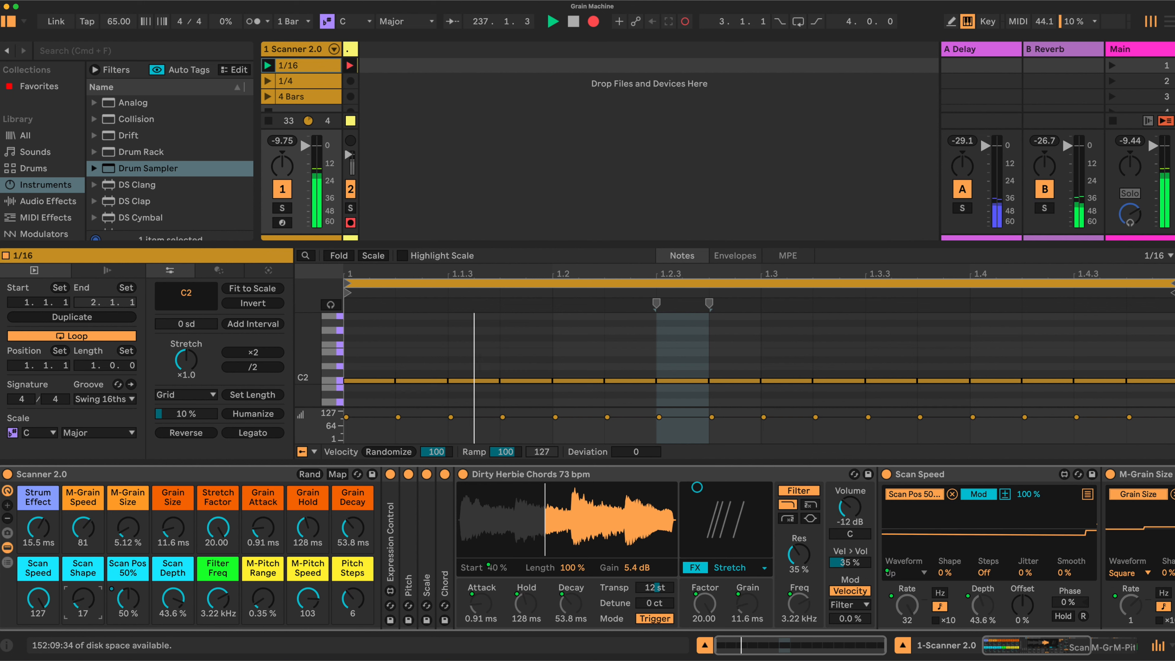
- Set Scan Shape to 77 for a random waveform and lower Scan Speed to 99
drag(85, 609, 82, 594)
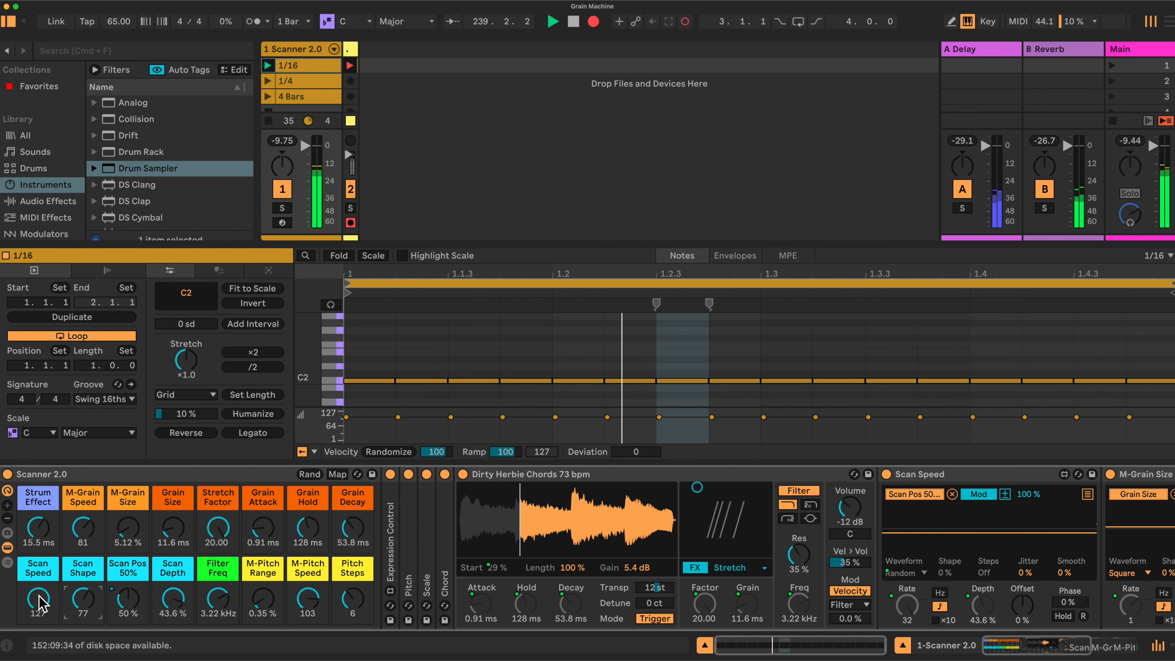
drag(40, 604, 41, 617)
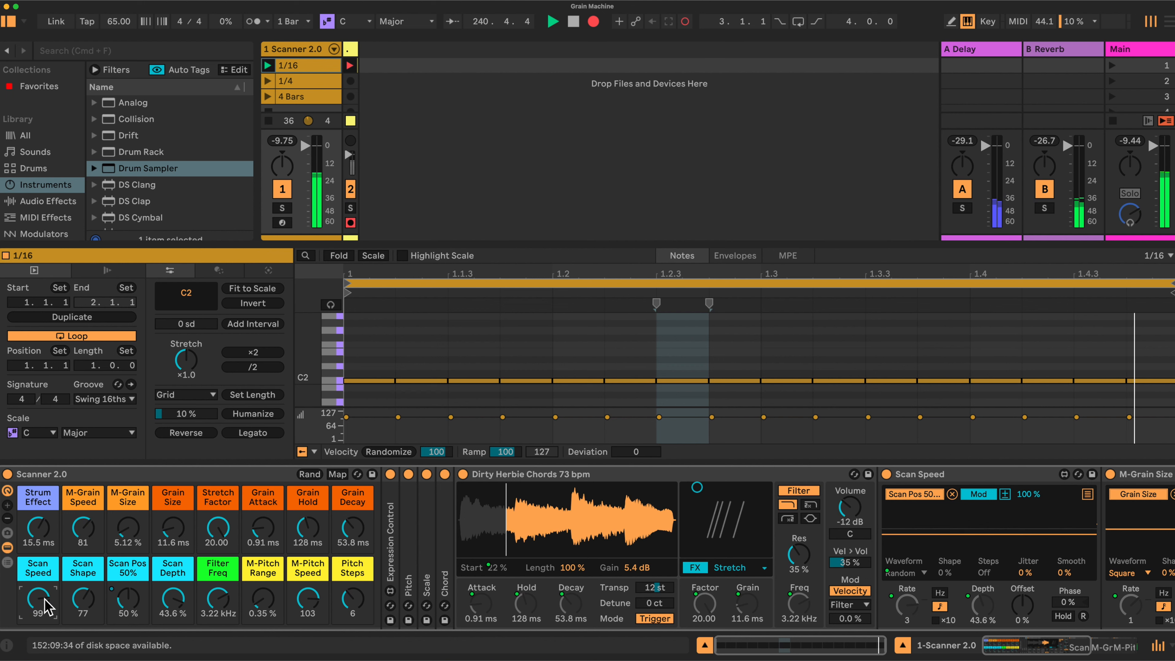
- Lower the Scan Speed macro to 80
drag(45, 602, 45, 611)
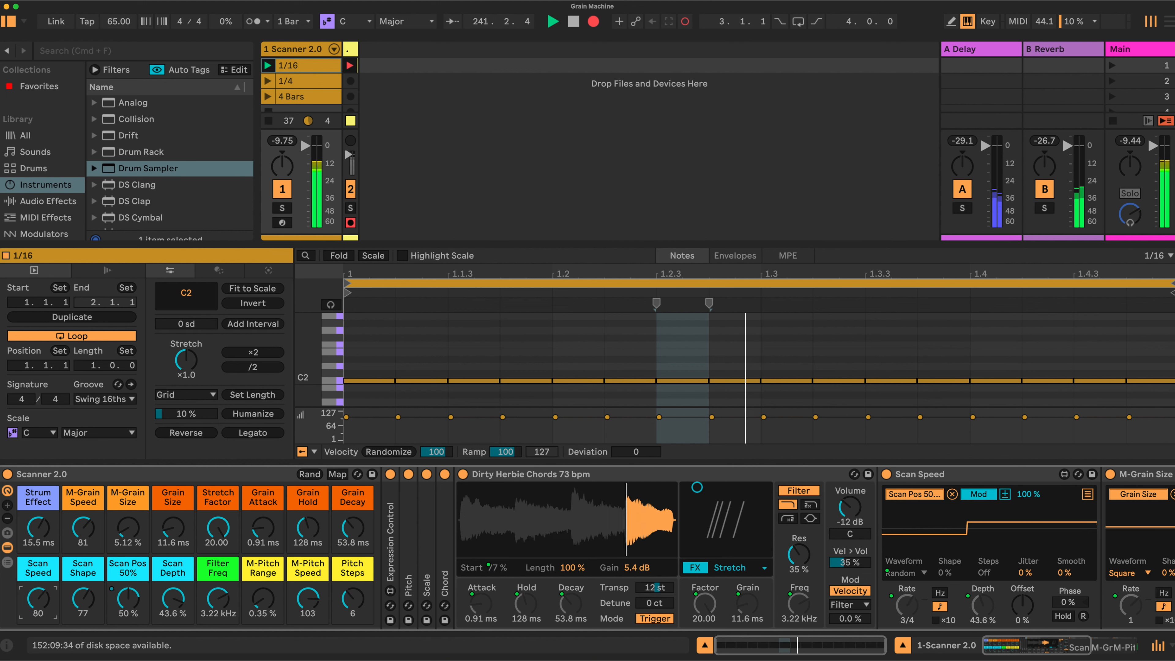
drag(45, 611, 45, 610)
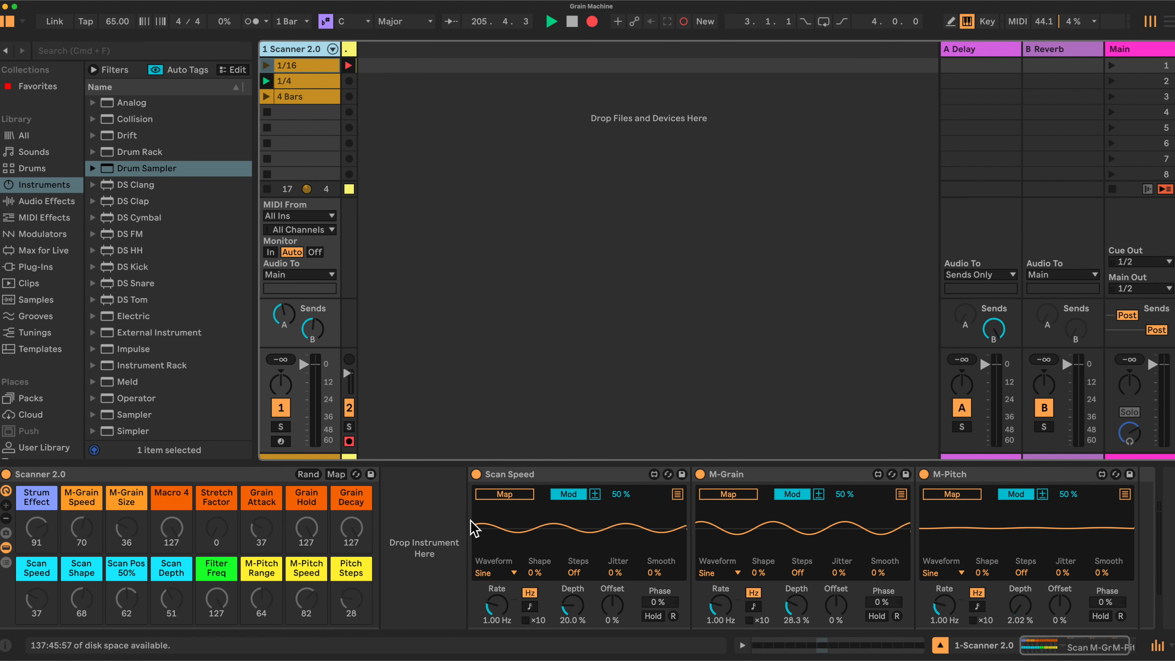
- Add a Drum Sampler instrument to the empty slot of the Scanner 2.0 rack, ahead of the Scan Speed LFO
click(217, 477)
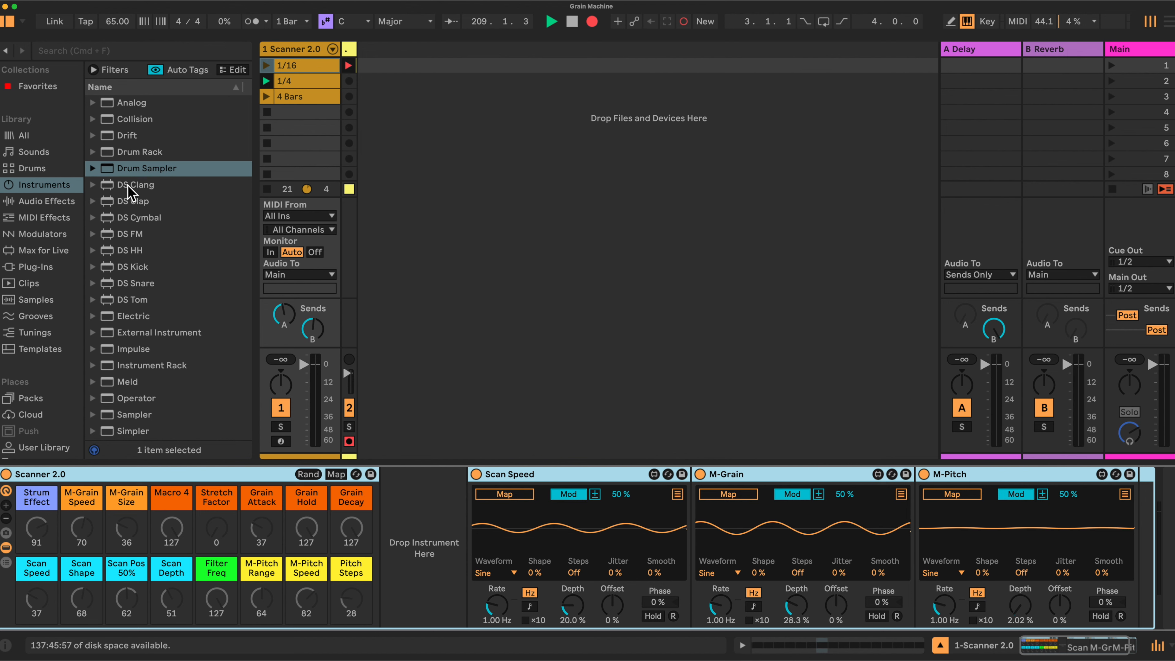
click(51, 202)
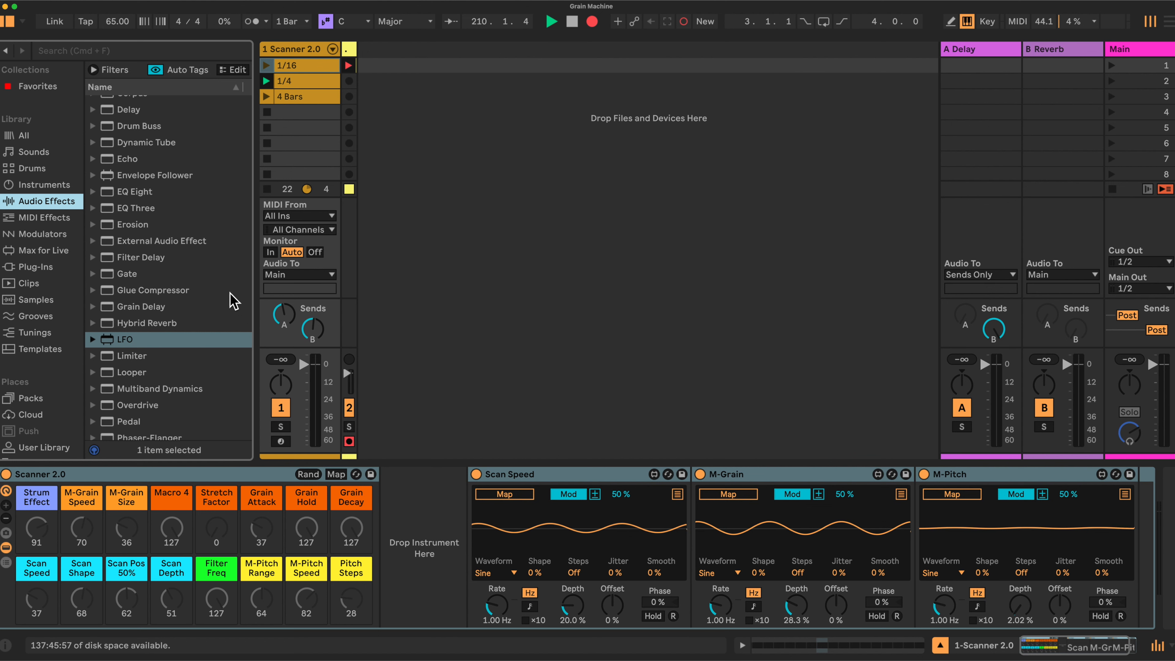
click(34, 185)
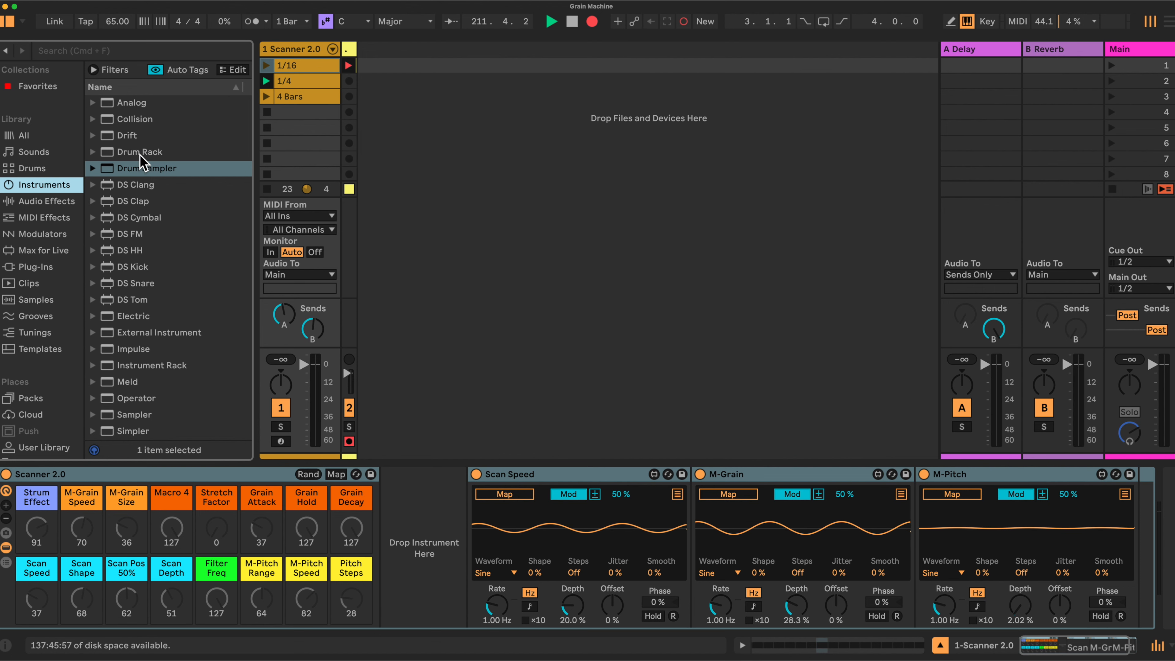
drag(146, 169, 424, 533)
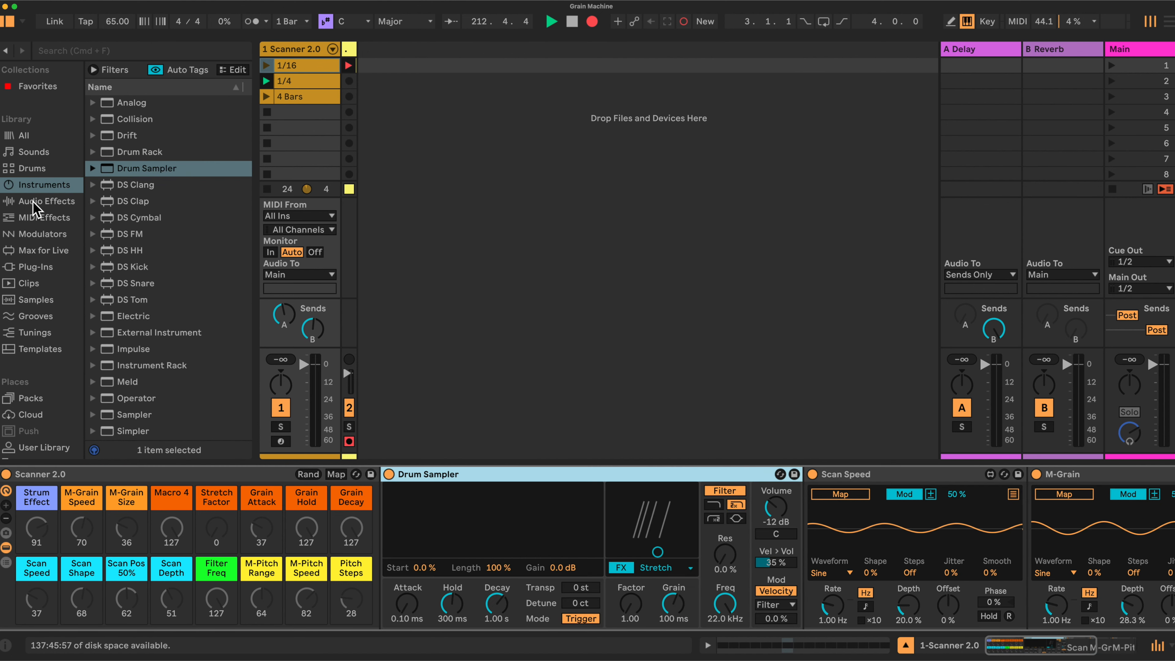
- Insert the MIDI effects Expression Control, Pitch, Scale and Chord, in that order, ahead of the Drum Sampler
click(39, 219)
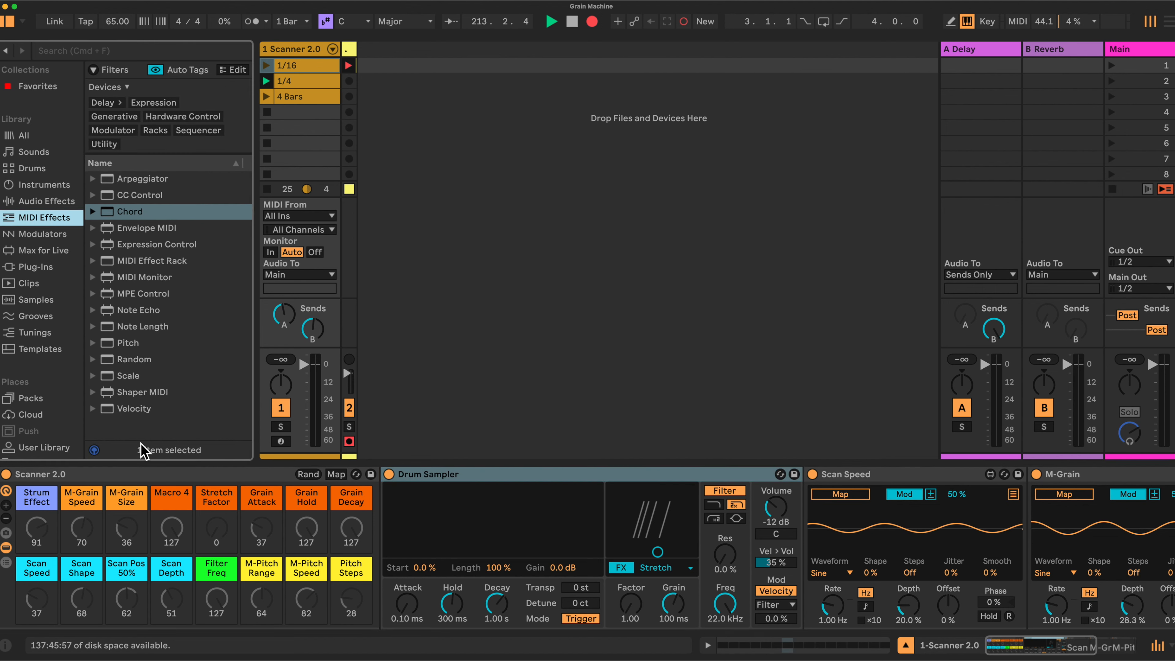
drag(141, 250, 348, 457)
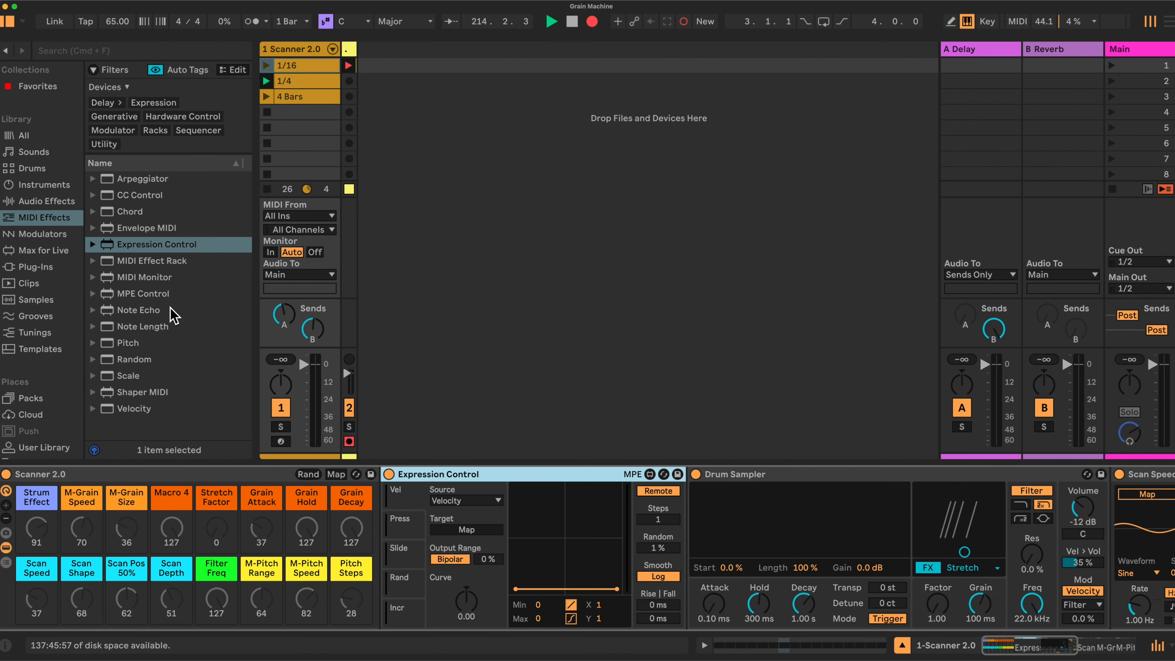
drag(126, 343, 683, 534)
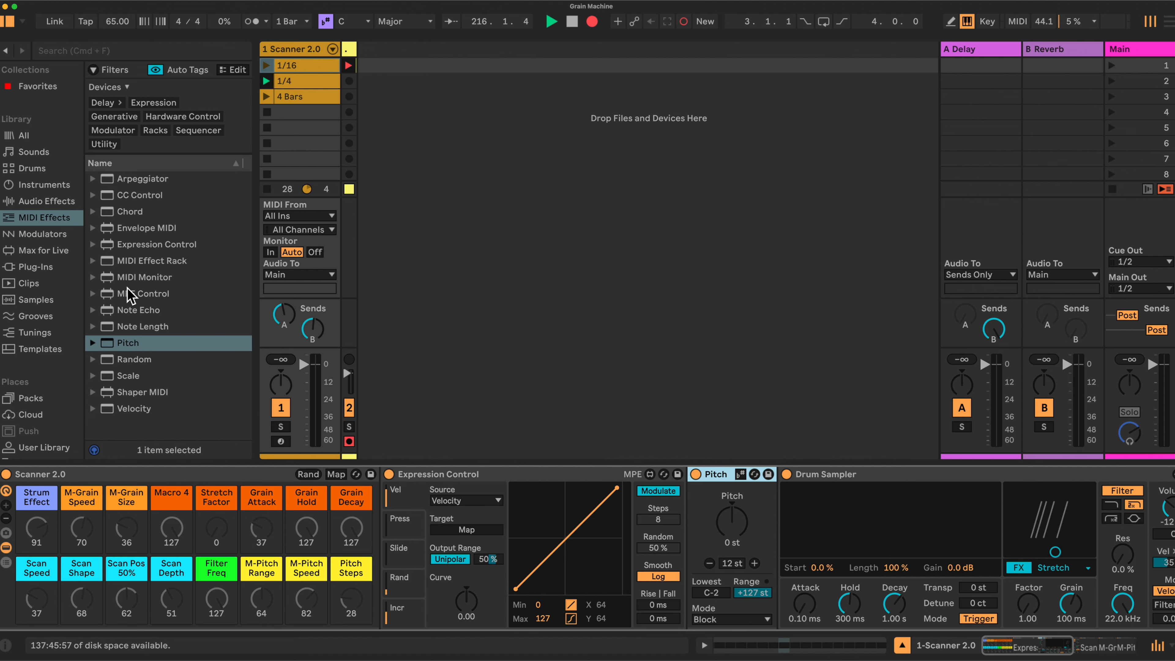
drag(132, 376, 771, 527)
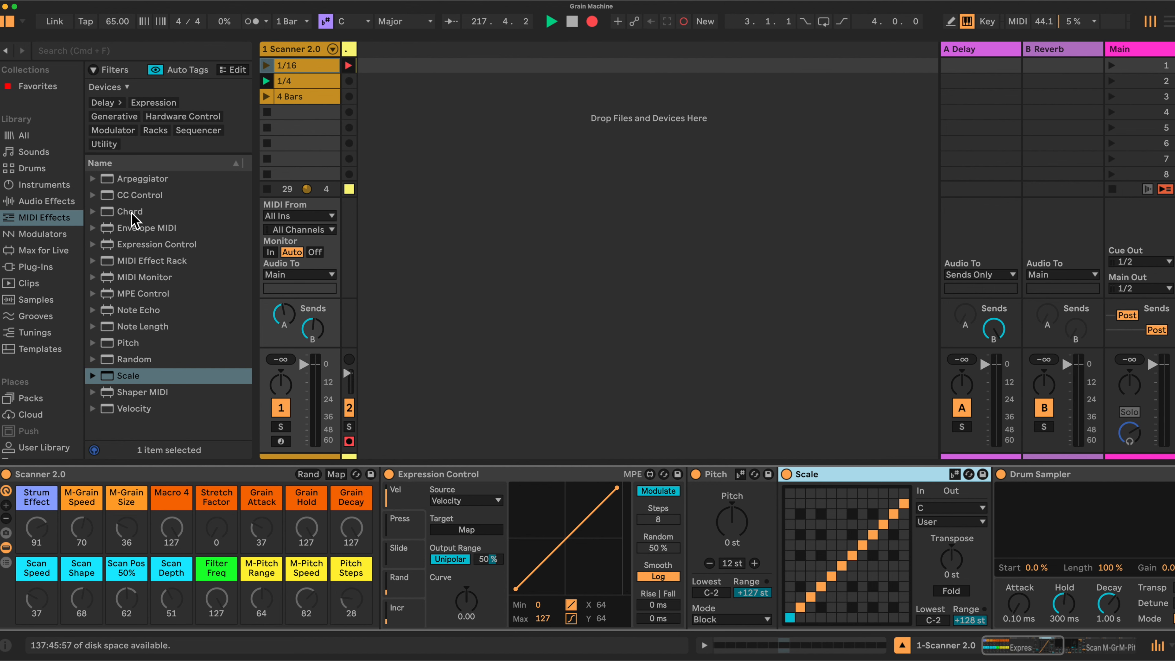
mouse_move(134, 212)
mouse_down()
mouse_move(353, 280)
mouse_move(989, 534)
mouse_up()
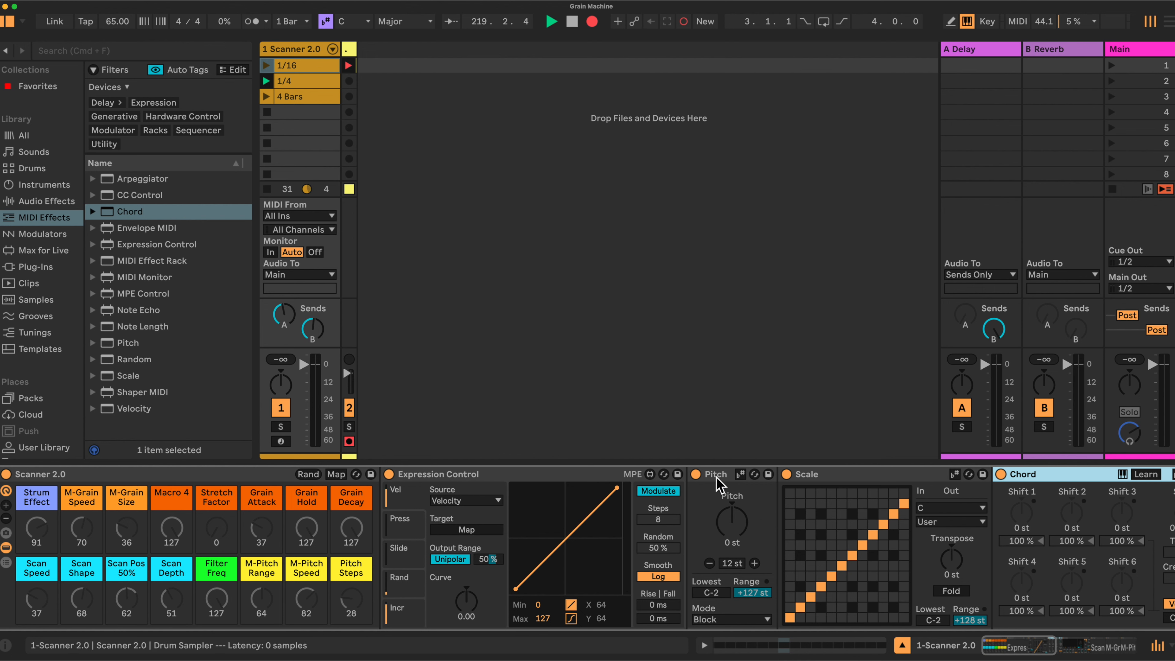
- Collapse the Scale, Chord, Drum Sampler, Scan Speed and M-Grain devices in the rack
double_click(829, 477)
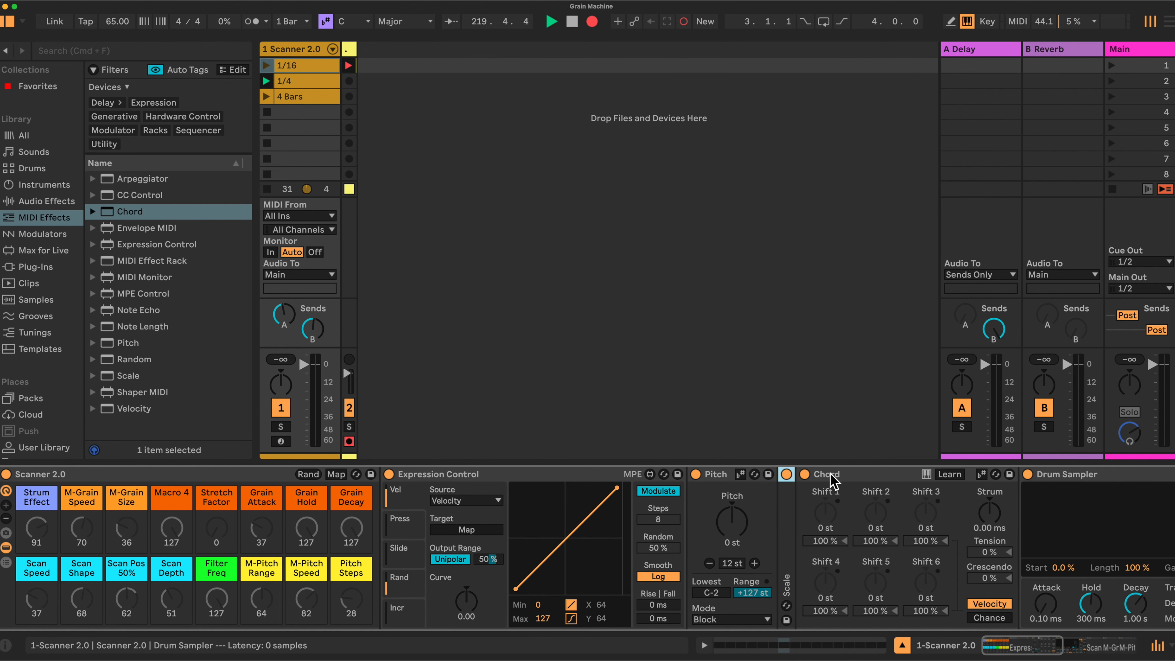
double_click(843, 477)
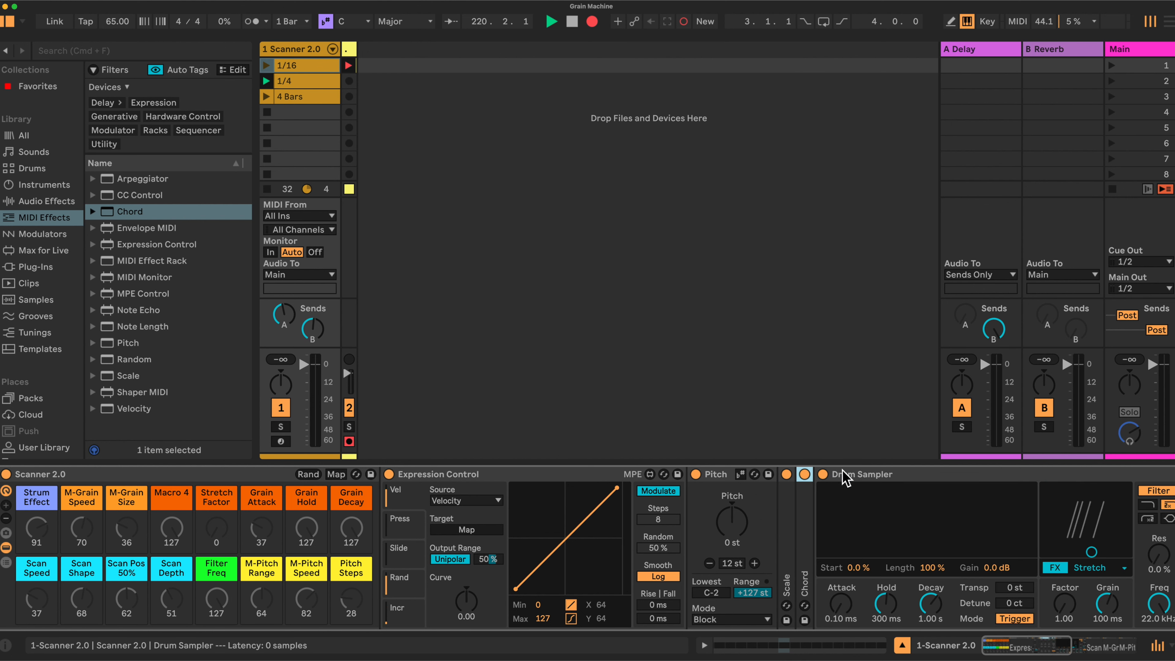
double_click(887, 475)
click(906, 477)
double_click(906, 477)
click(886, 474)
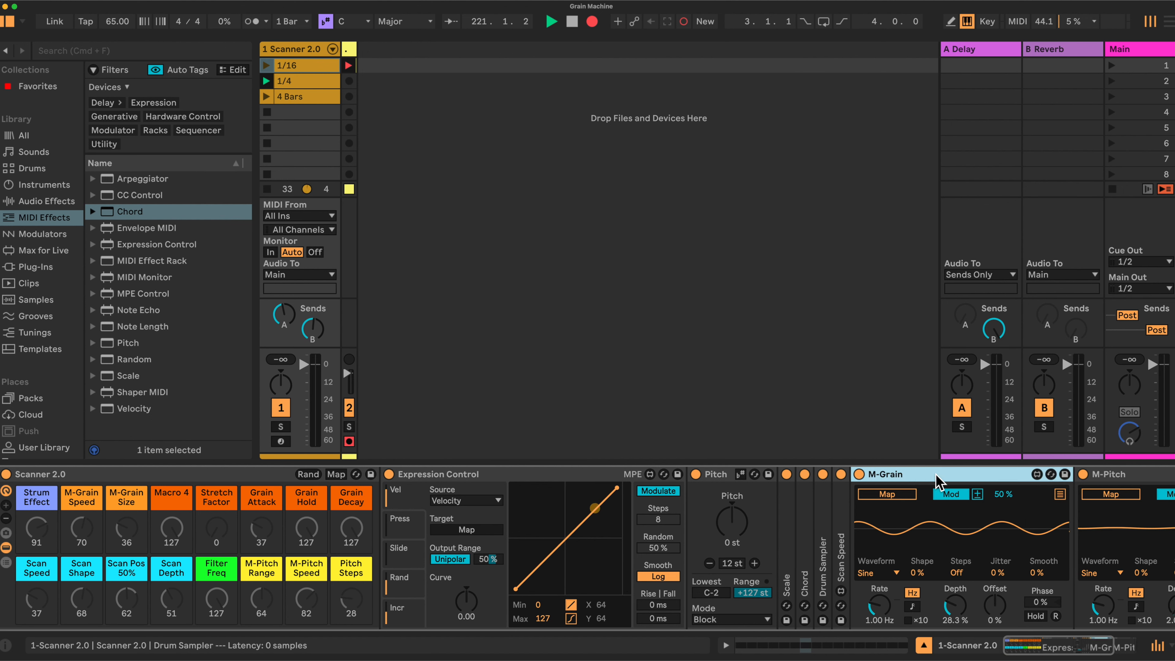
double_click(886, 474)
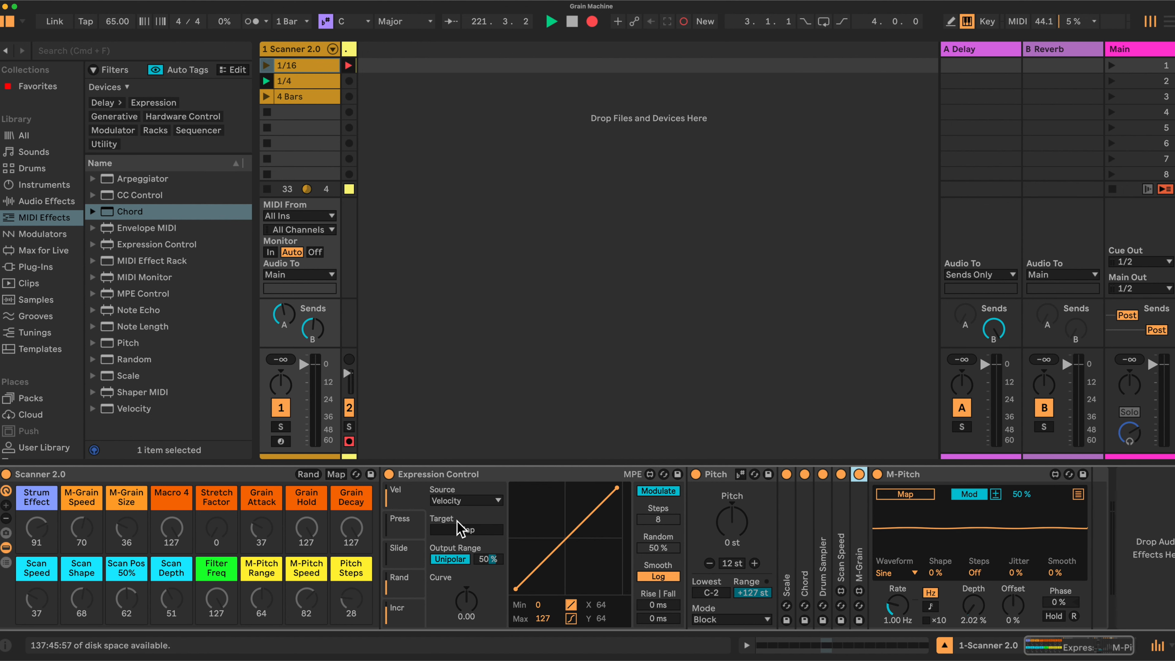
- Set Expression Control's Increment modulation to bipolar with 0 % output range and 1 % random, and target it to the Pitch device's Pitch
click(494, 475)
click(407, 615)
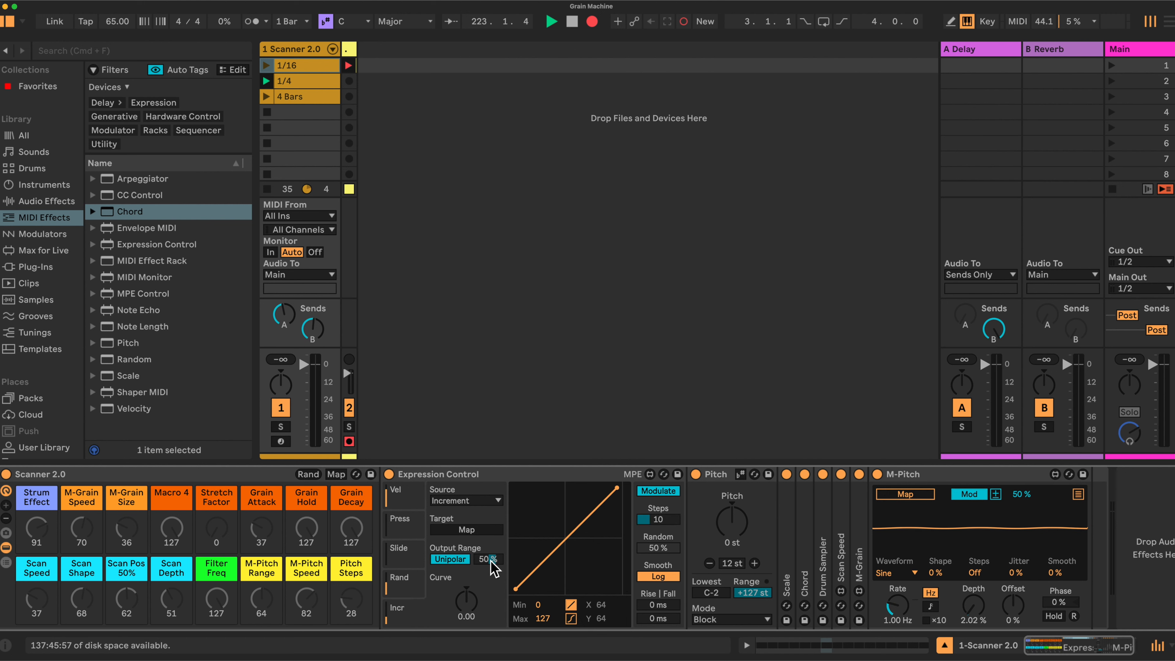
drag(492, 566, 492, 598)
drag(661, 548, 661, 579)
click(449, 559)
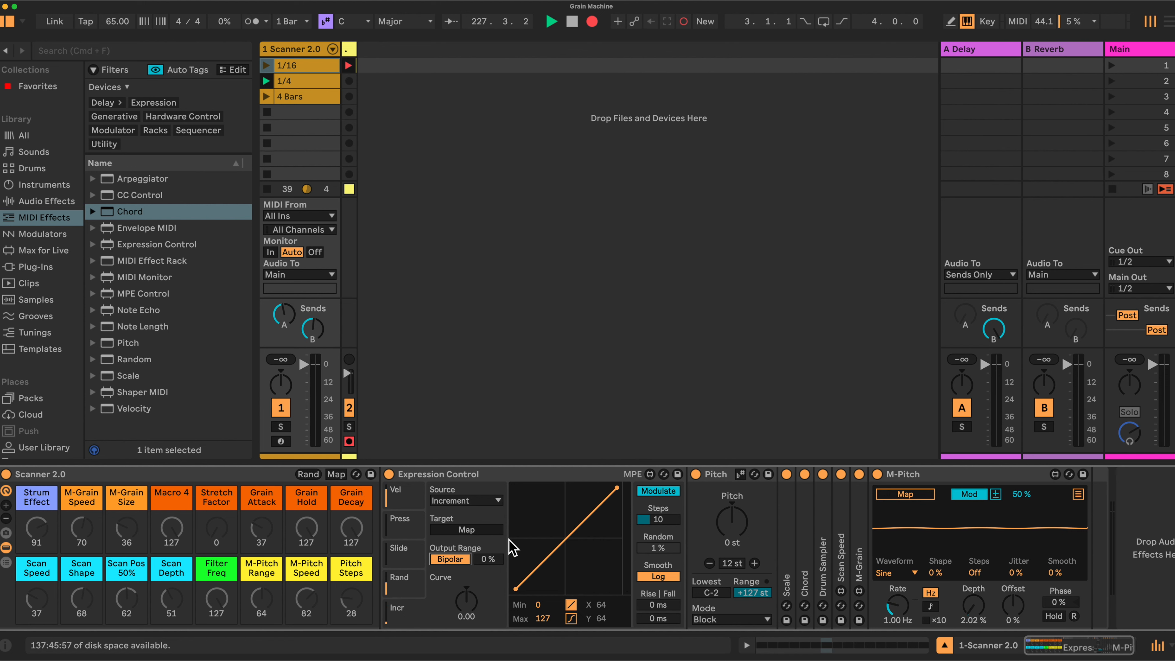
click(474, 529)
click(729, 522)
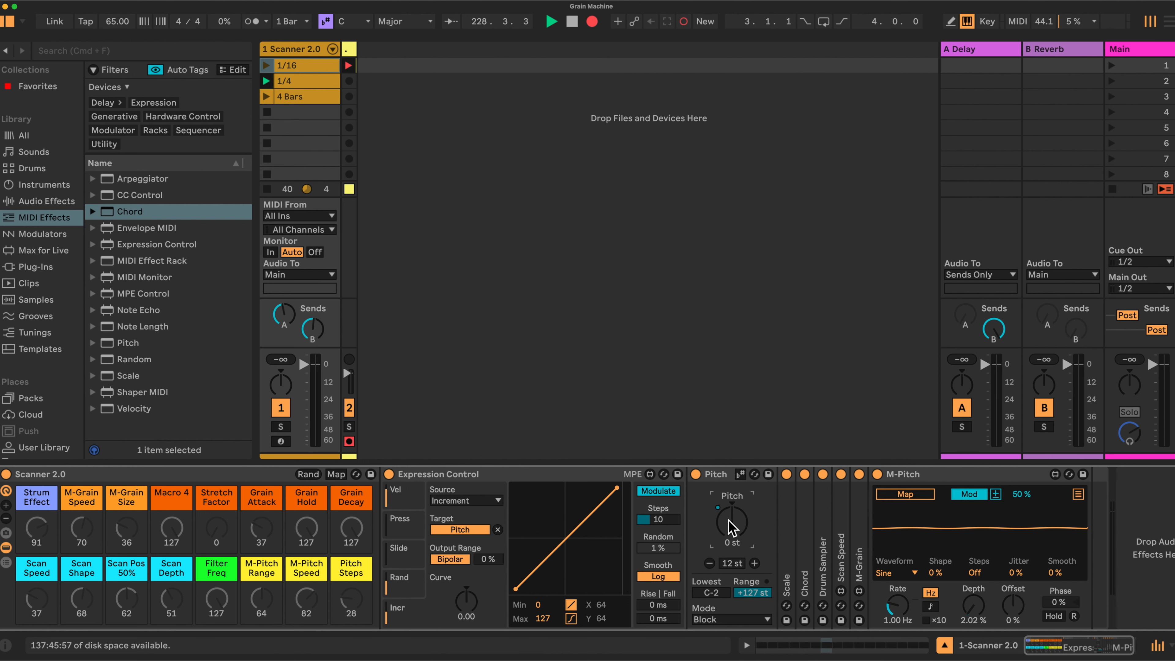
- Map Expression Control's Increment Steps to the Pitch Steps macro with a maximum of 16
click(336, 475)
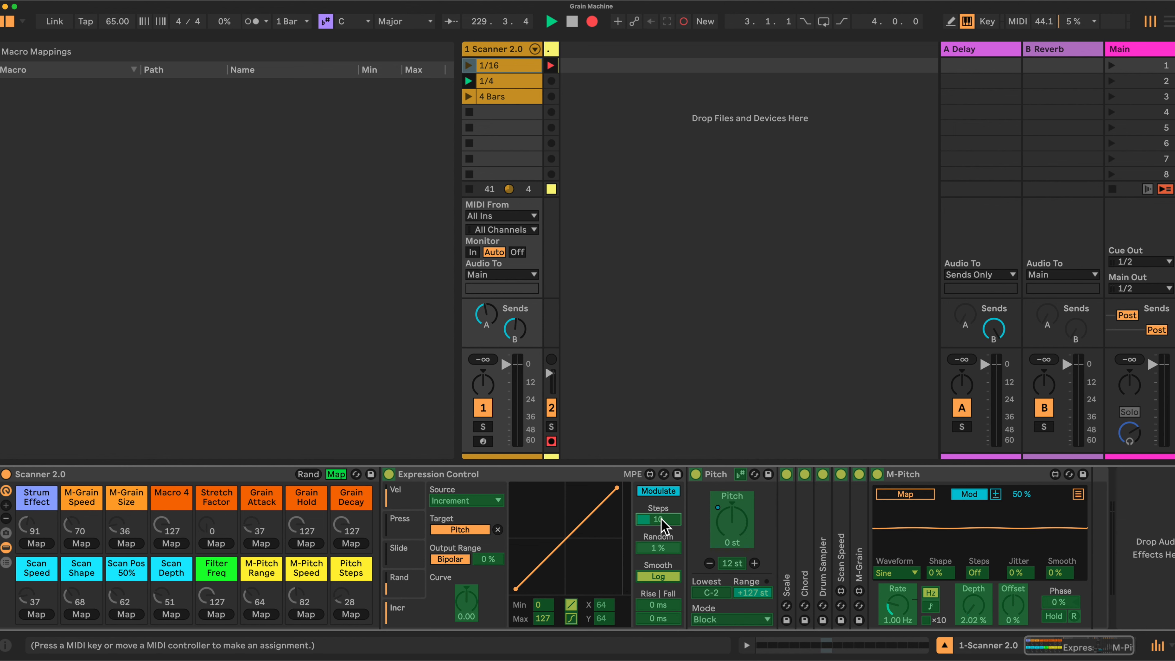
click(350, 614)
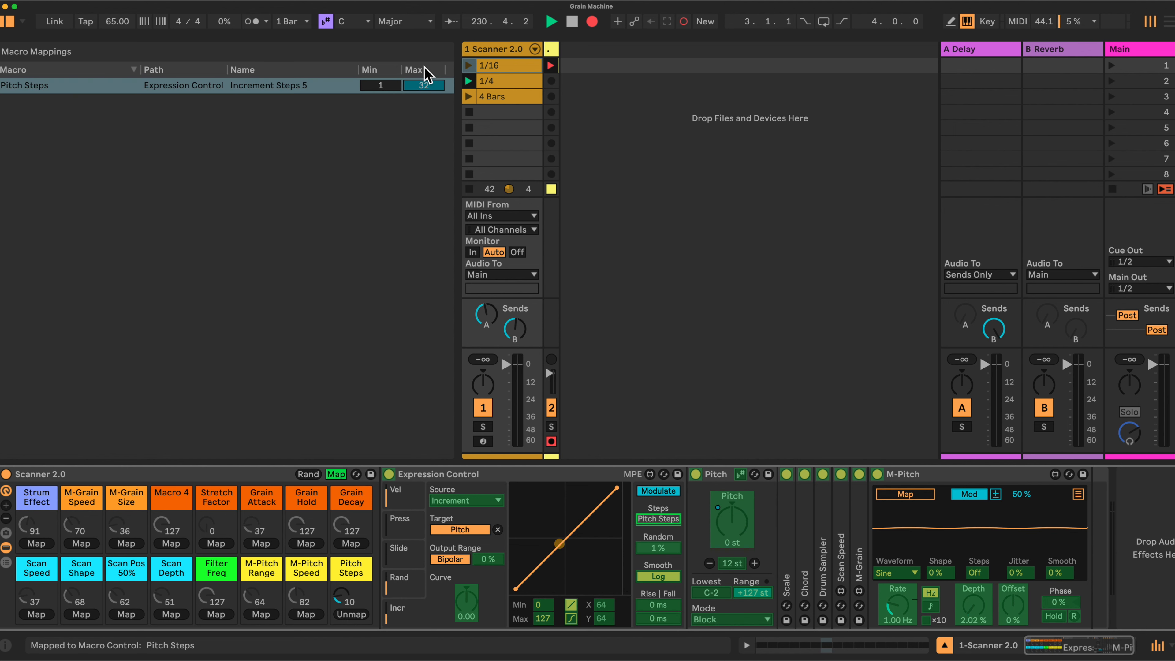
click(427, 87)
text(16)
key(Return)
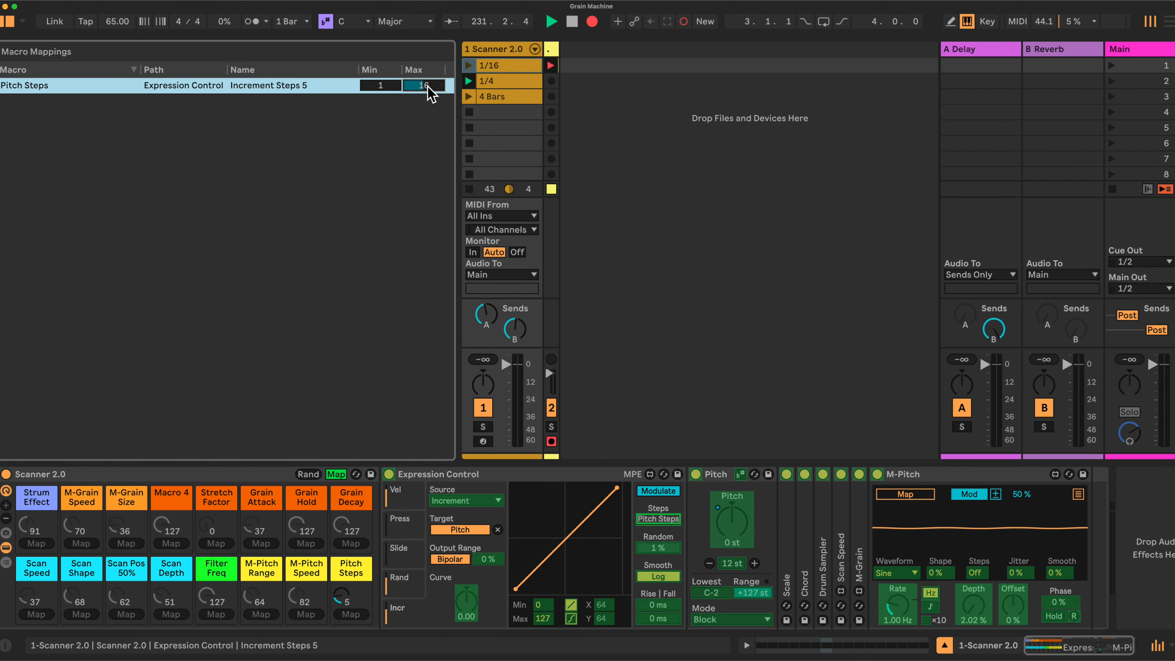
click(337, 474)
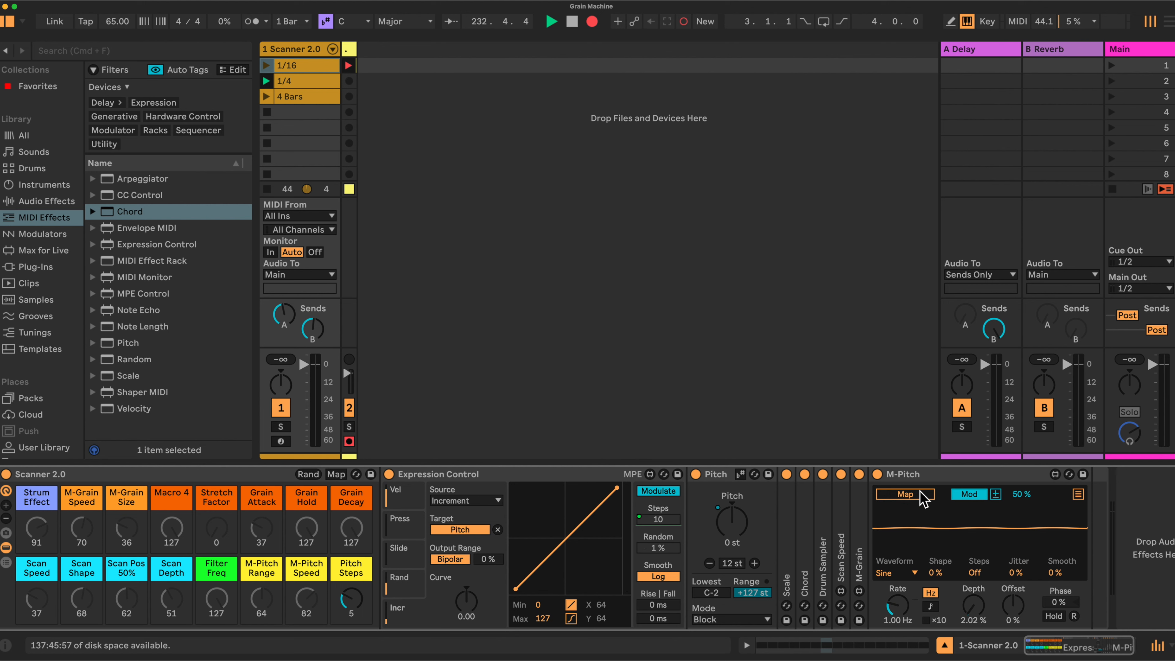
- Set the M-Pitch LFO to 100 % modulation, Square waveform and tempo-synced rate, and map it to the Increment output range in Expression Control
click(930, 475)
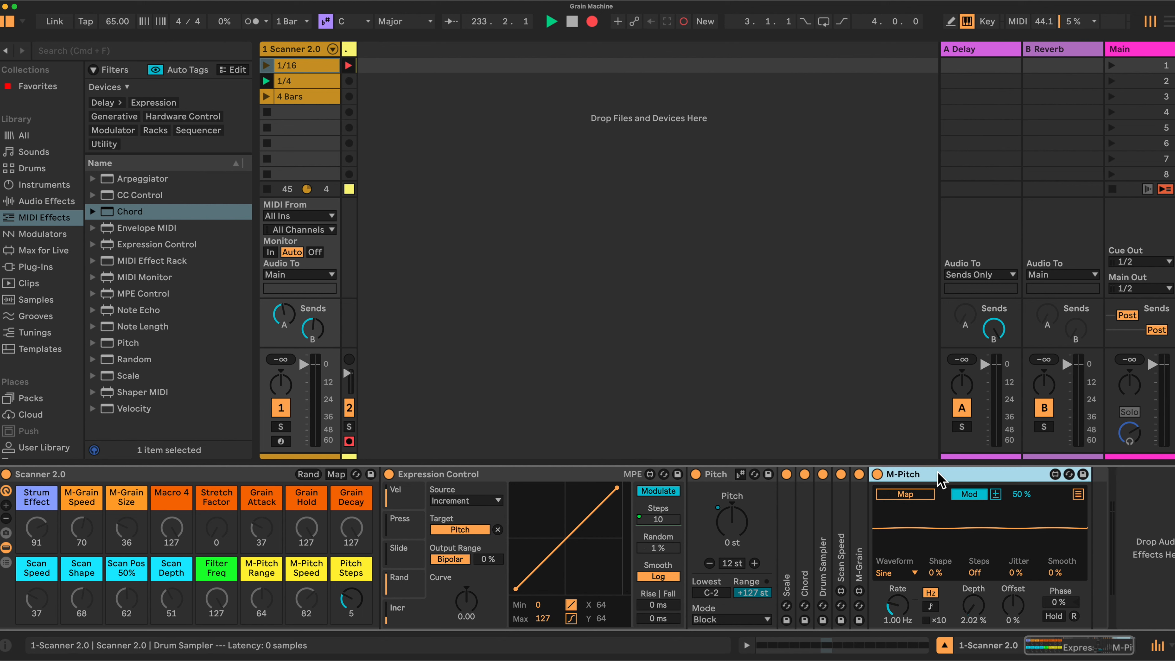
click(909, 499)
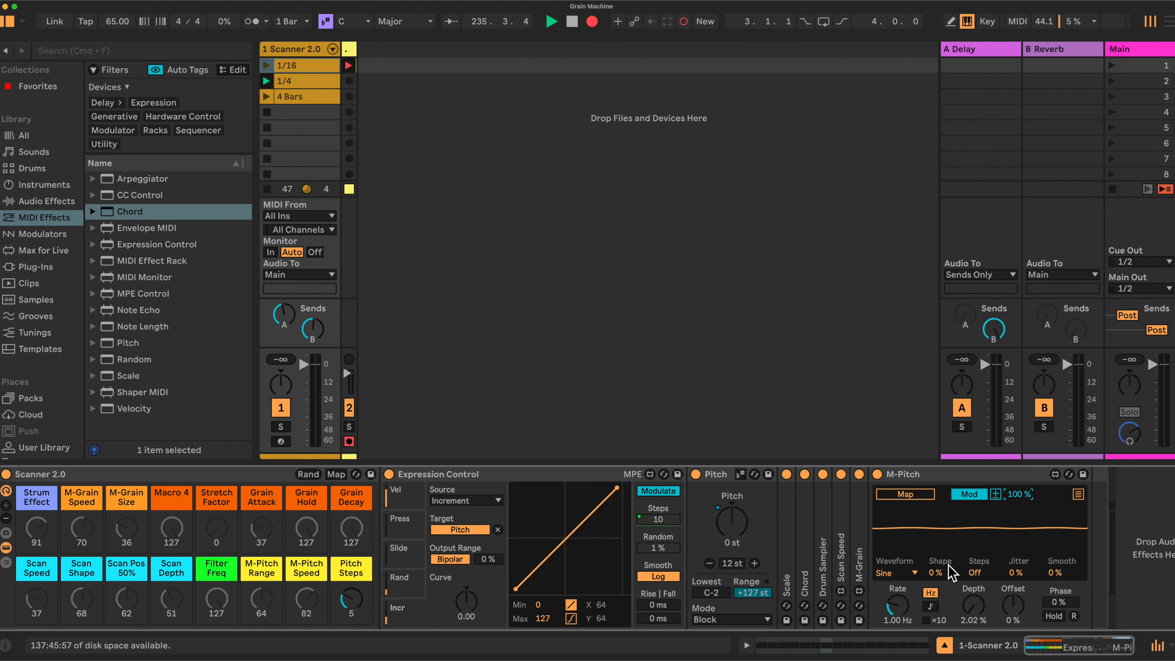
click(916, 574)
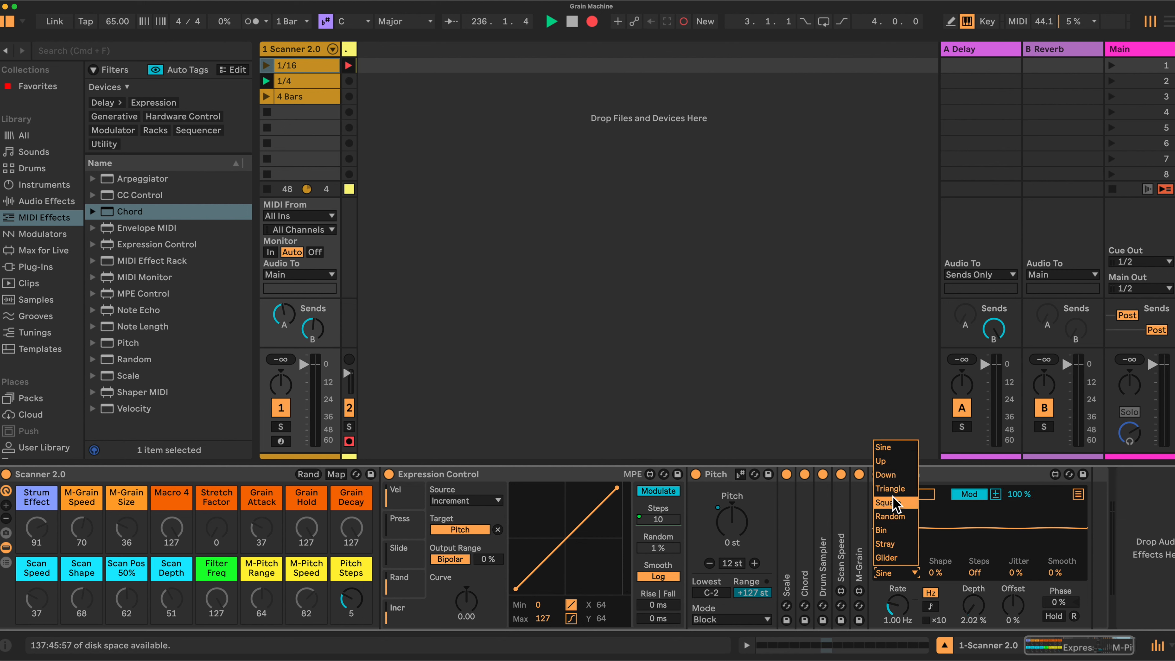
click(891, 503)
click(930, 607)
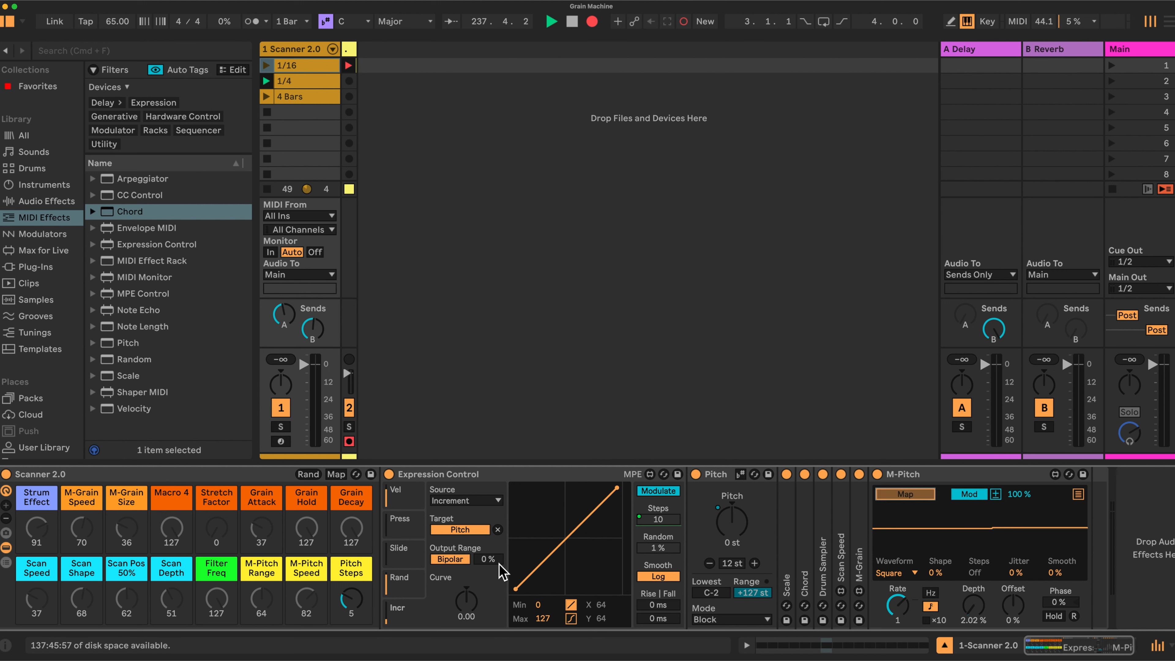
click(486, 560)
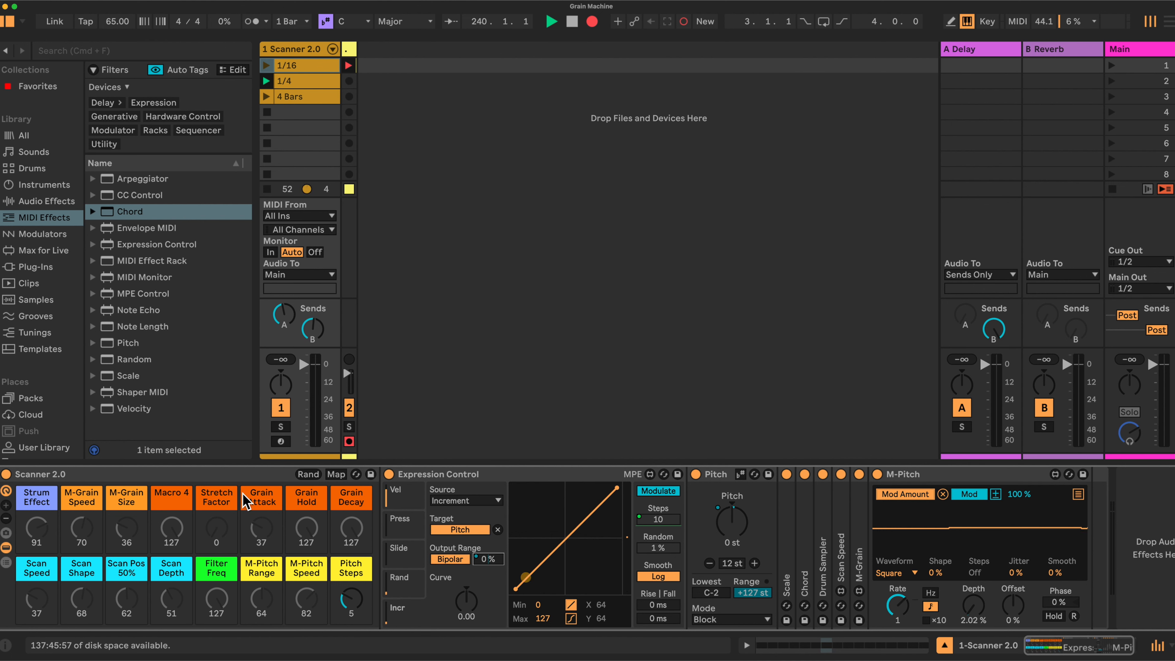
- Map the M-Pitch LFO's synced Rate to the M-Pitch Speed macro and its Depth to the M-Pitch Range macro
click(336, 475)
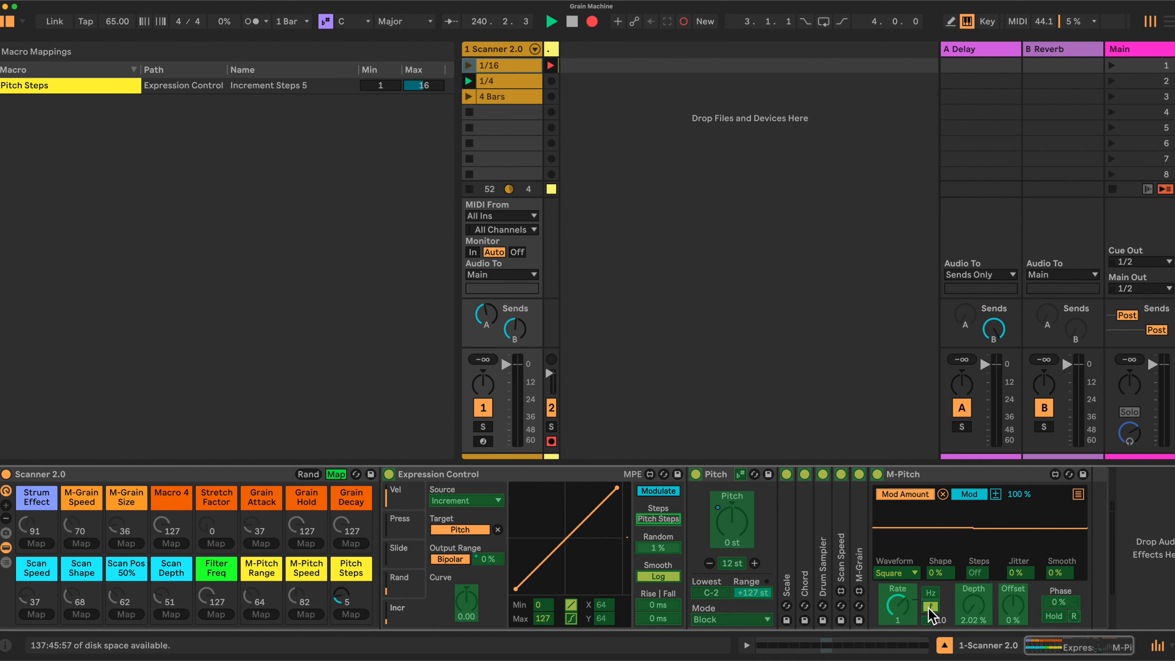
click(898, 611)
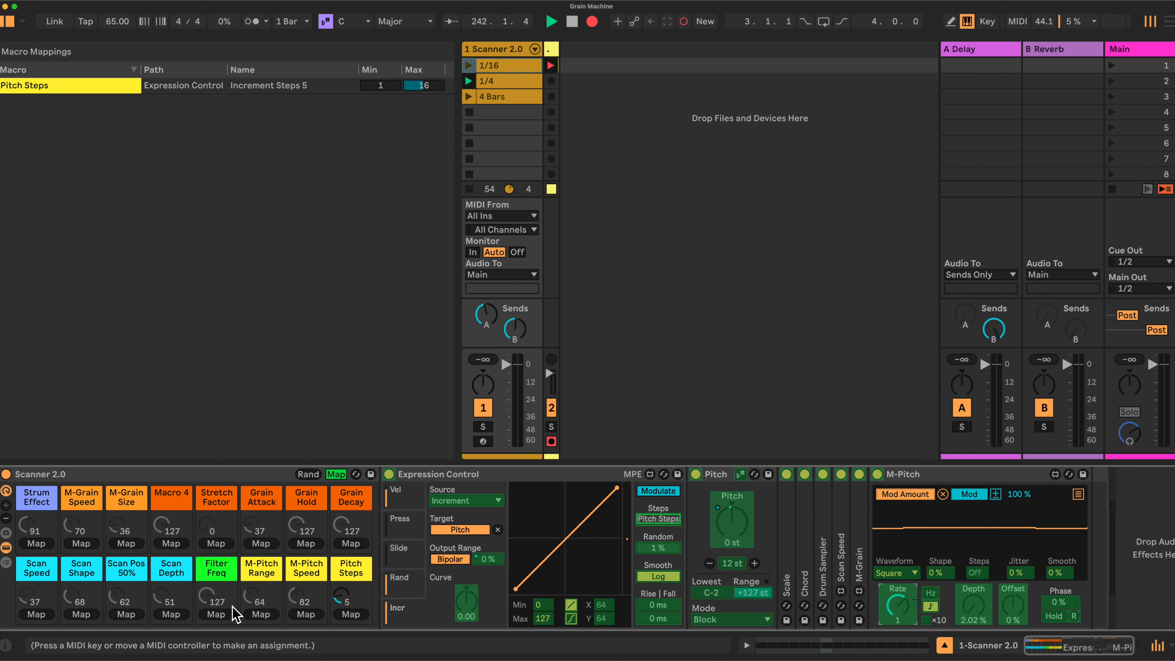
click(303, 615)
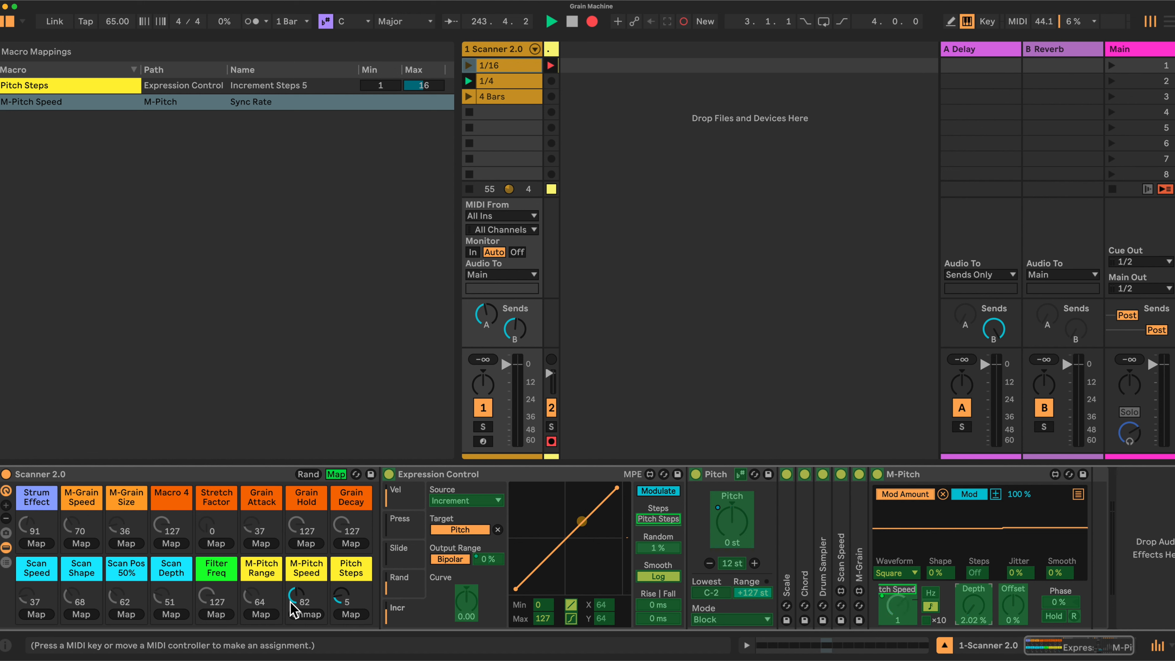
click(265, 616)
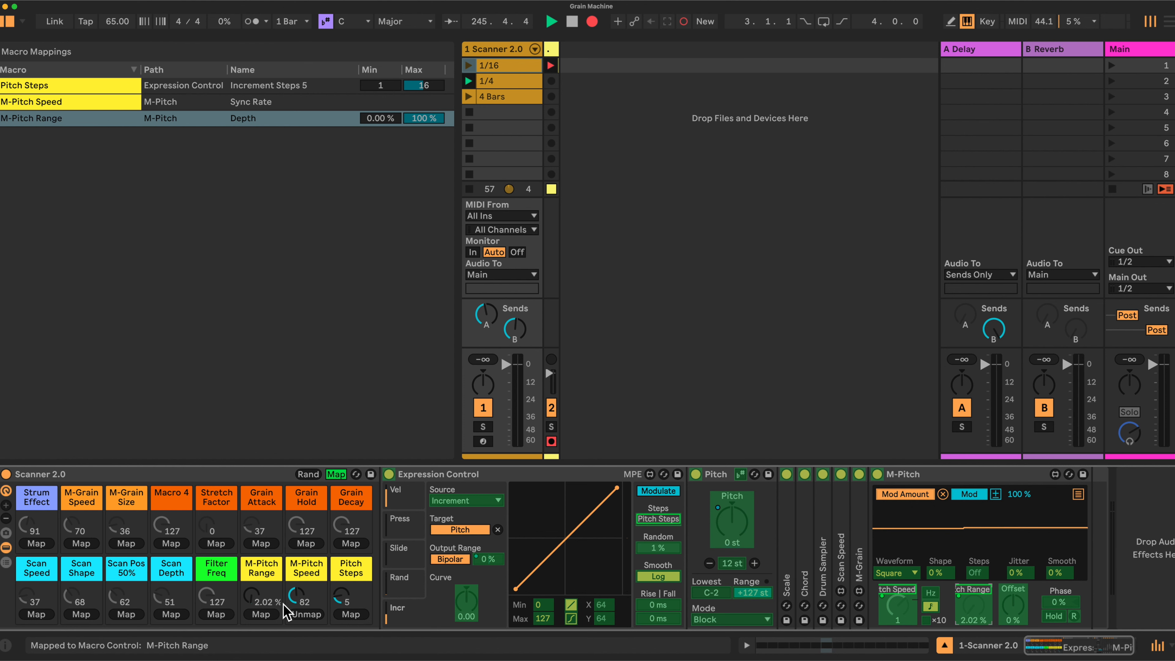
- Limit the M-Pitch Range mapping to a maximum of 4 % and raise the M-Pitch Range macro to 4.00 %
click(419, 126)
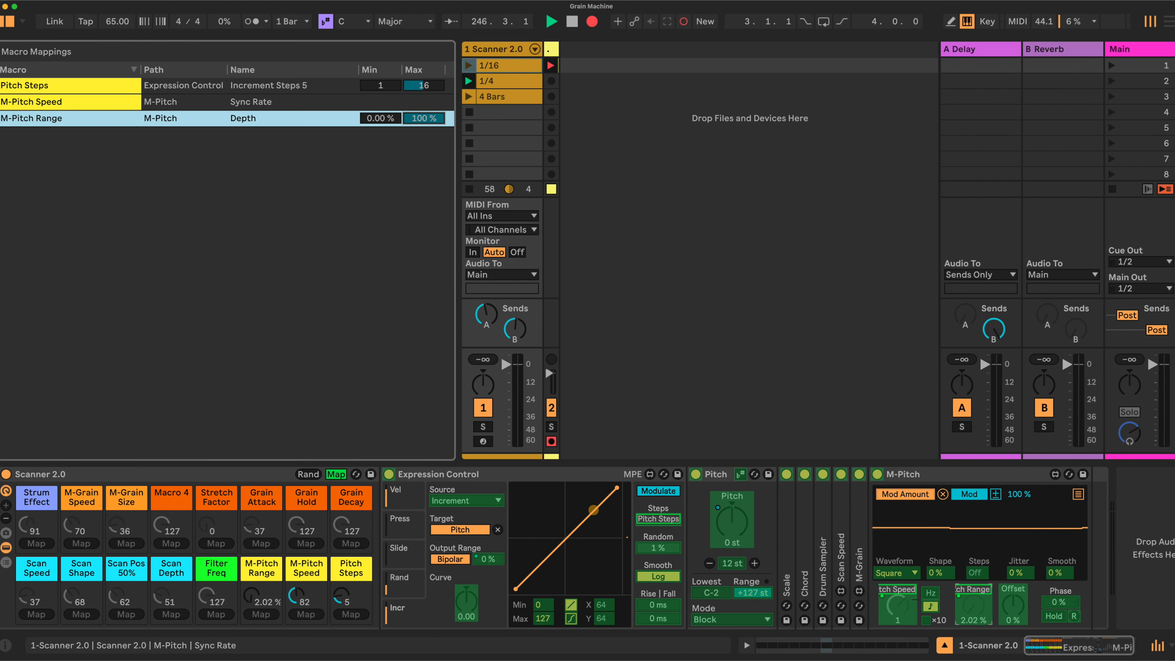
text(4)
key(Return)
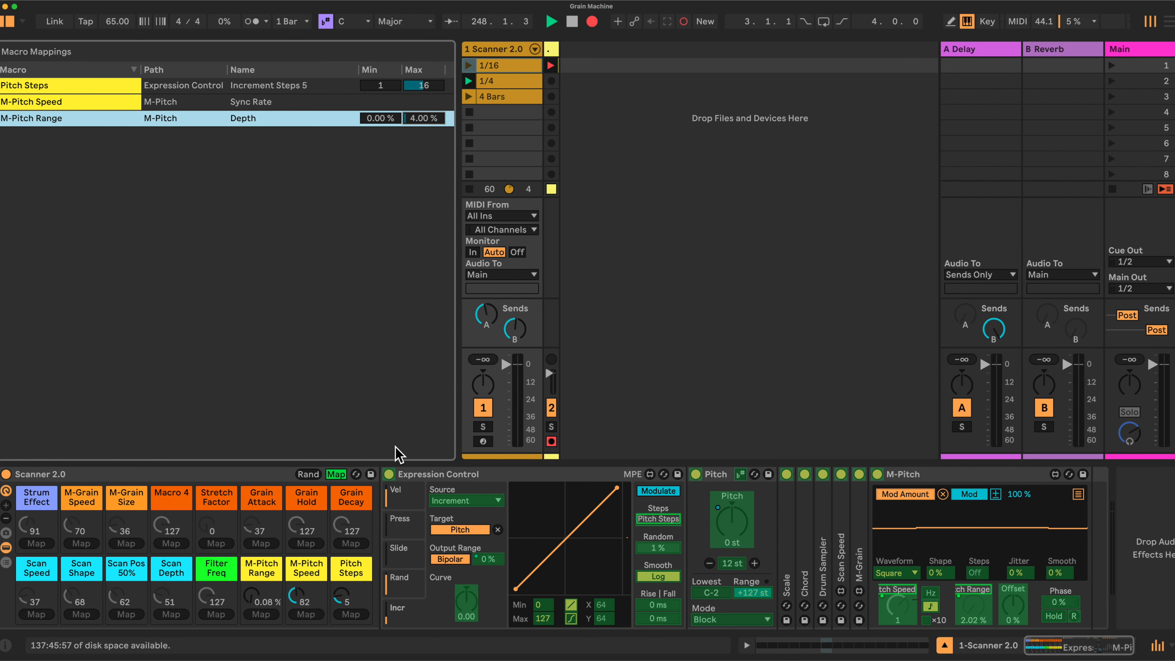
click(336, 474)
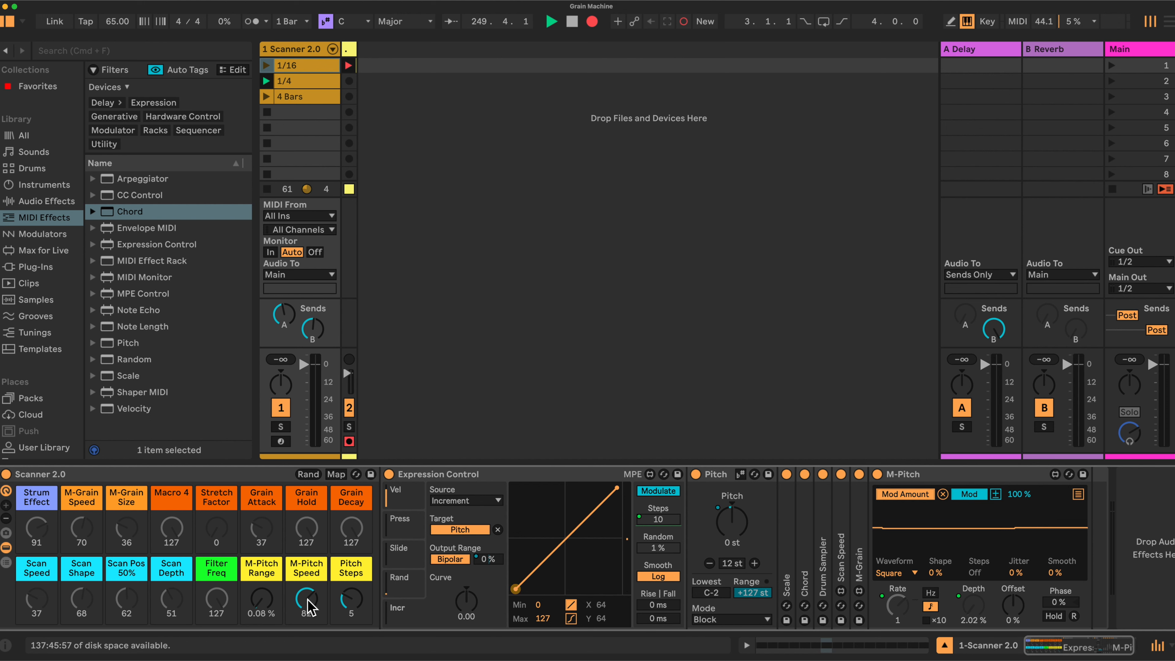
mouse_move(270, 604)
mouse_down()
mouse_move(271, 615)
mouse_move(271, 600)
mouse_up()
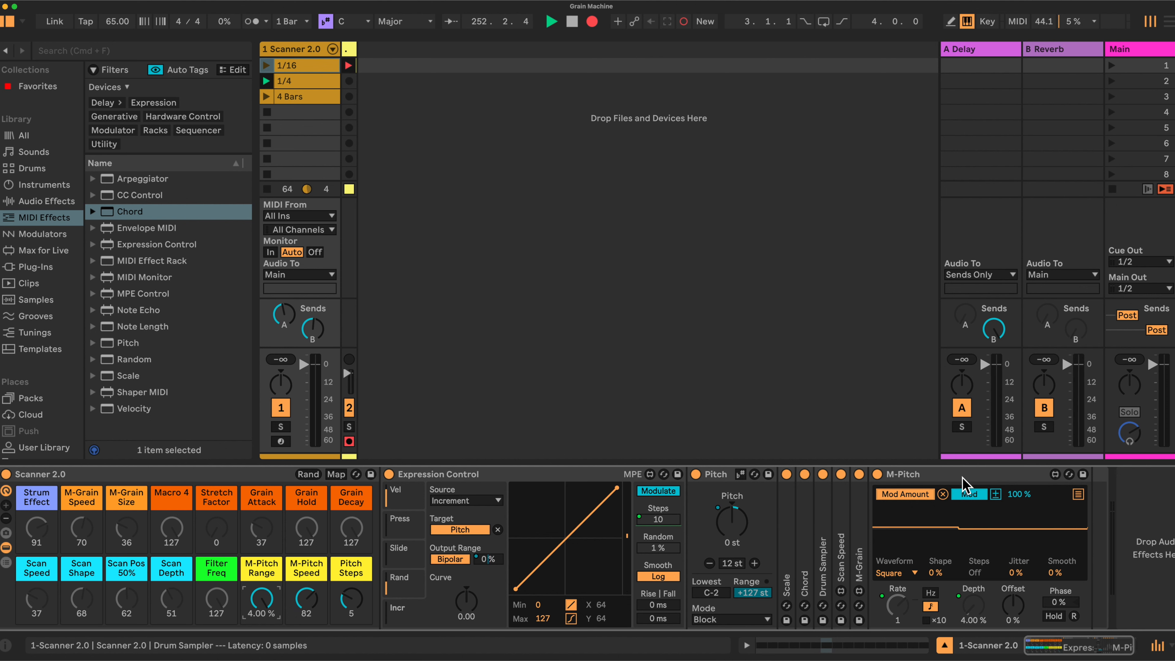
- Set the M-Grain LFO to 100 % modulation, Square waveform and a tempo-synced rate, with M-Pitch folded away
double_click(955, 475)
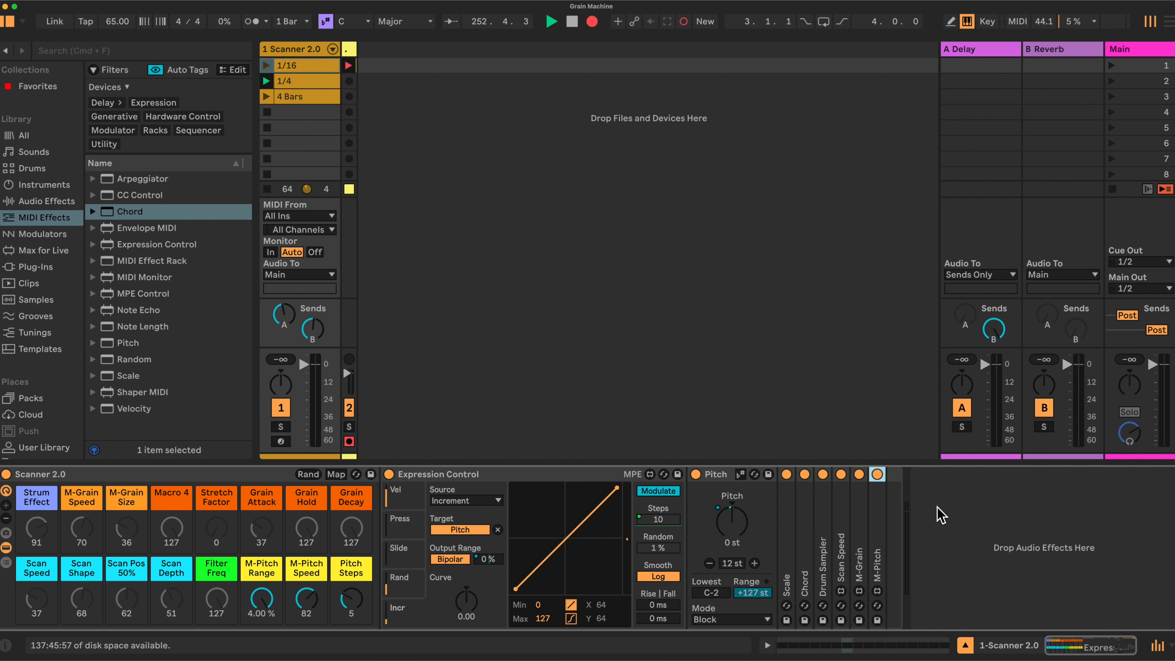
double_click(857, 560)
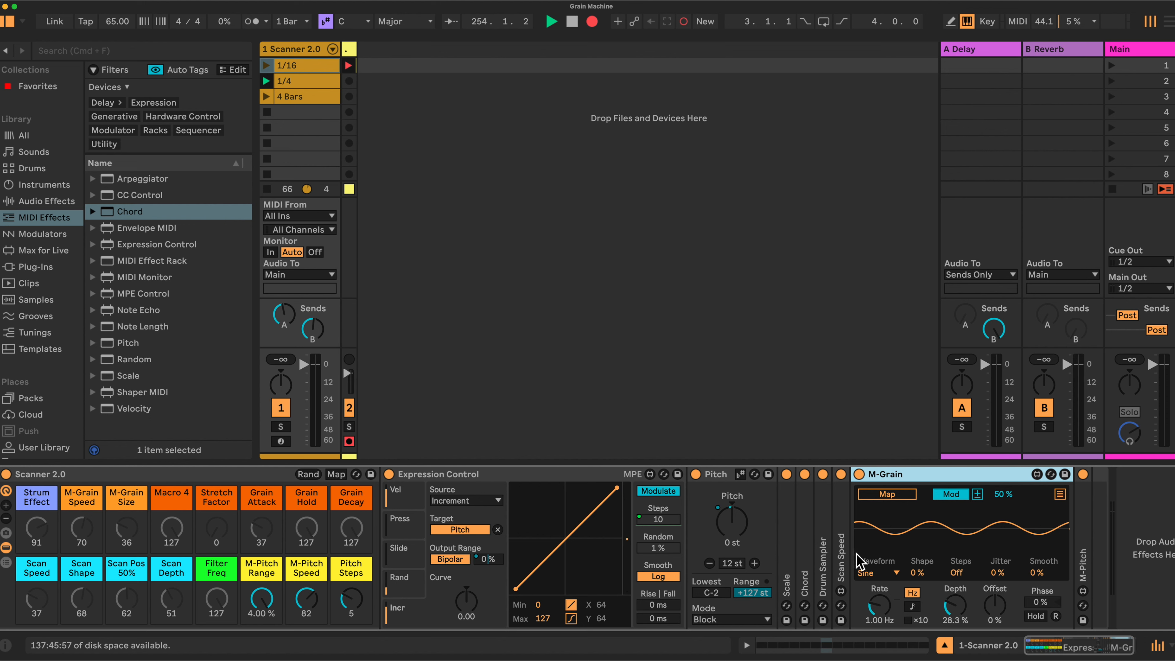
drag(1002, 505, 1001, 487)
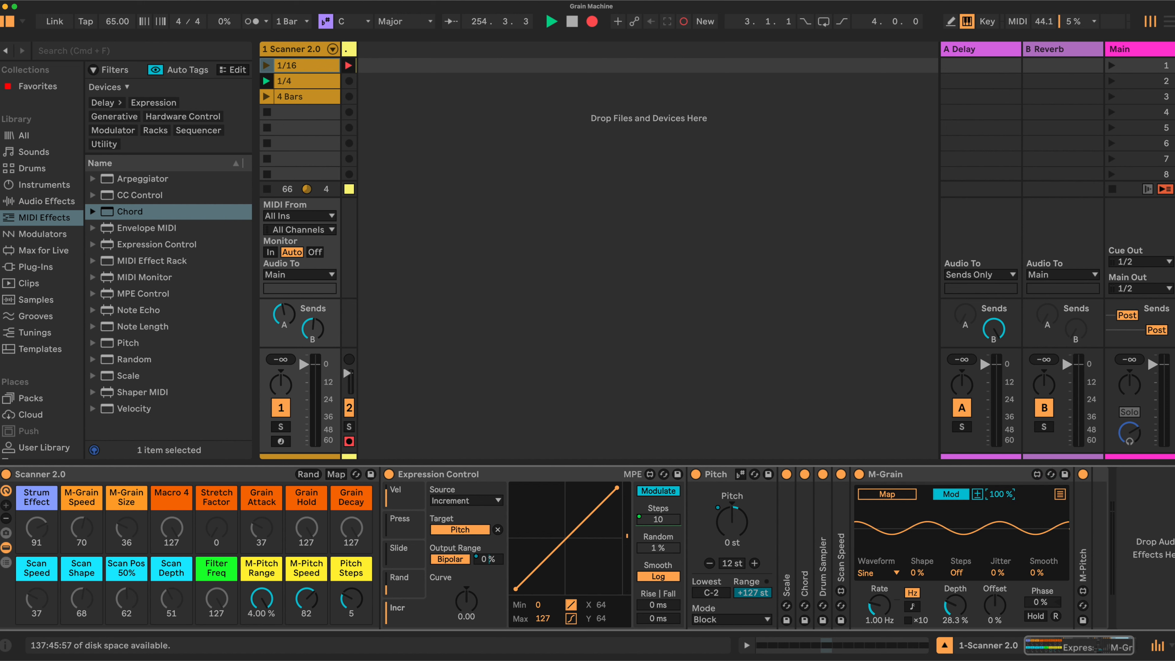
click(893, 573)
click(870, 503)
click(912, 608)
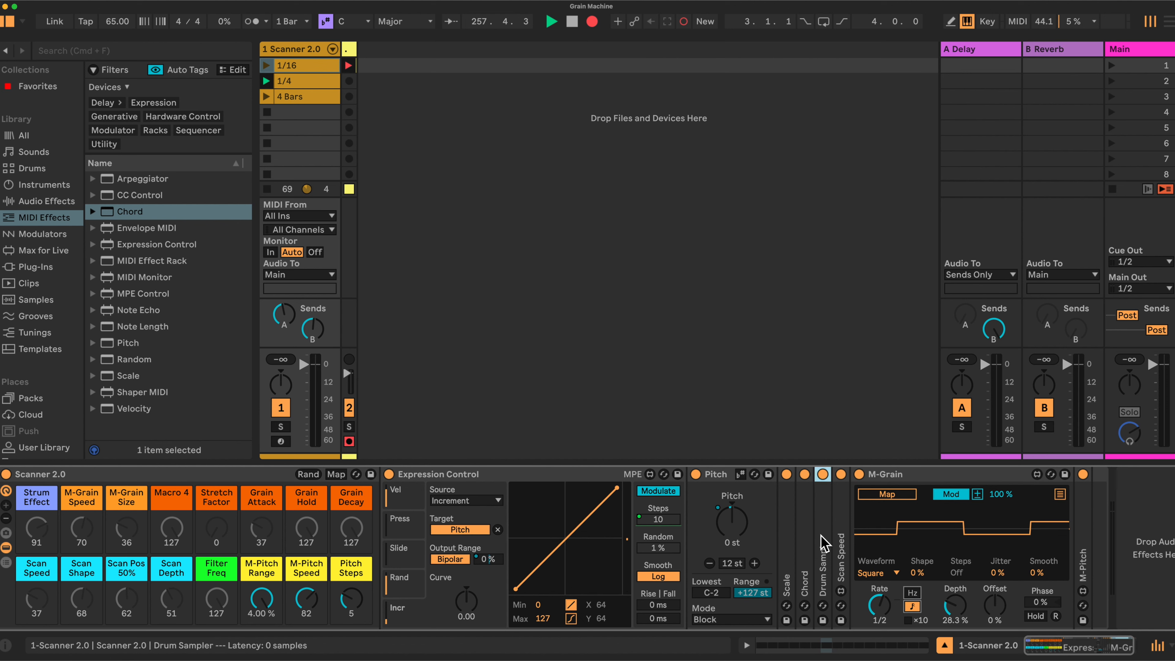
- Unfold Drum Sampler, fold Expression Control, and map the M-Grain LFO to Drum Sampler's Grain size
double_click(822, 546)
scroll(901, 477, right, 3)
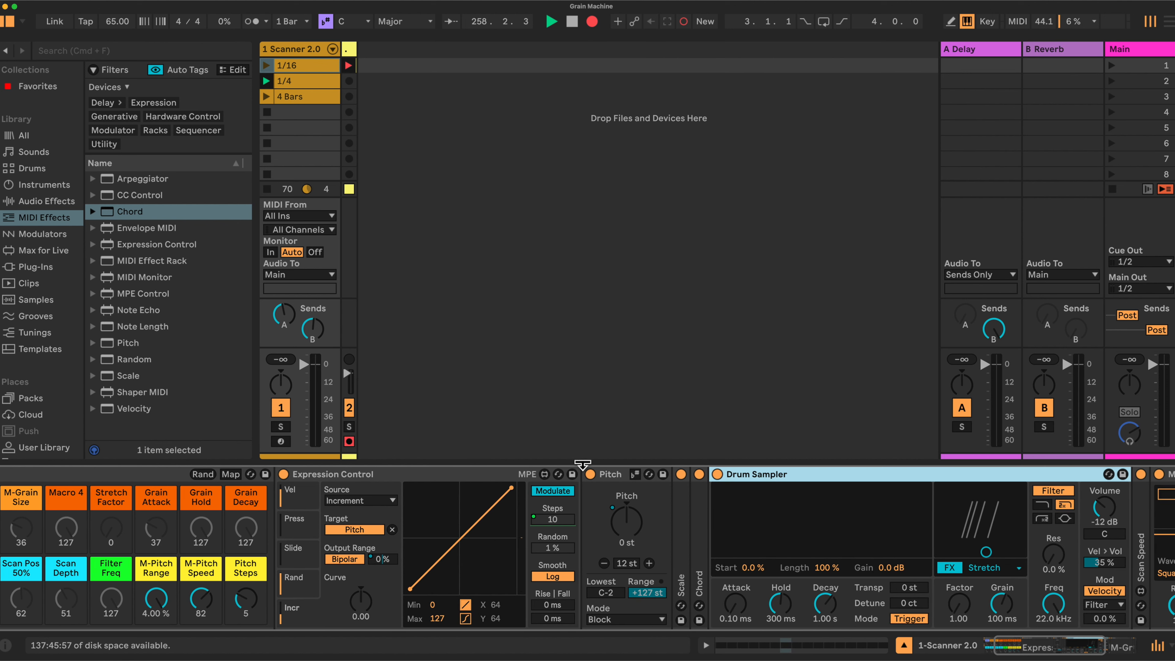
double_click(476, 473)
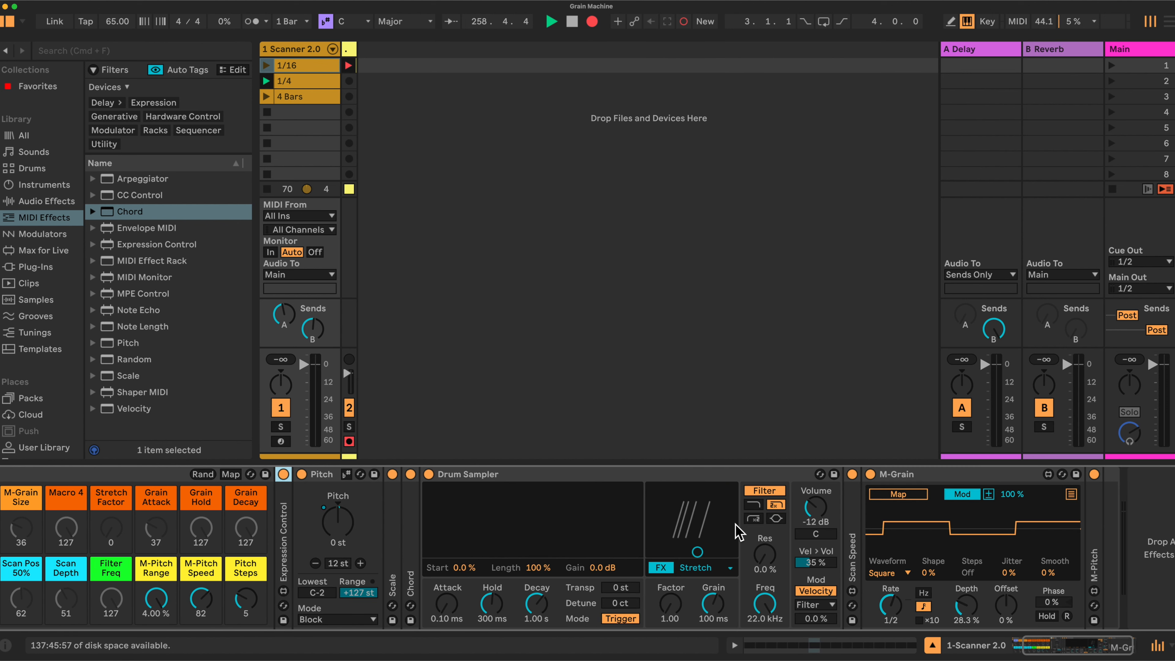
click(900, 494)
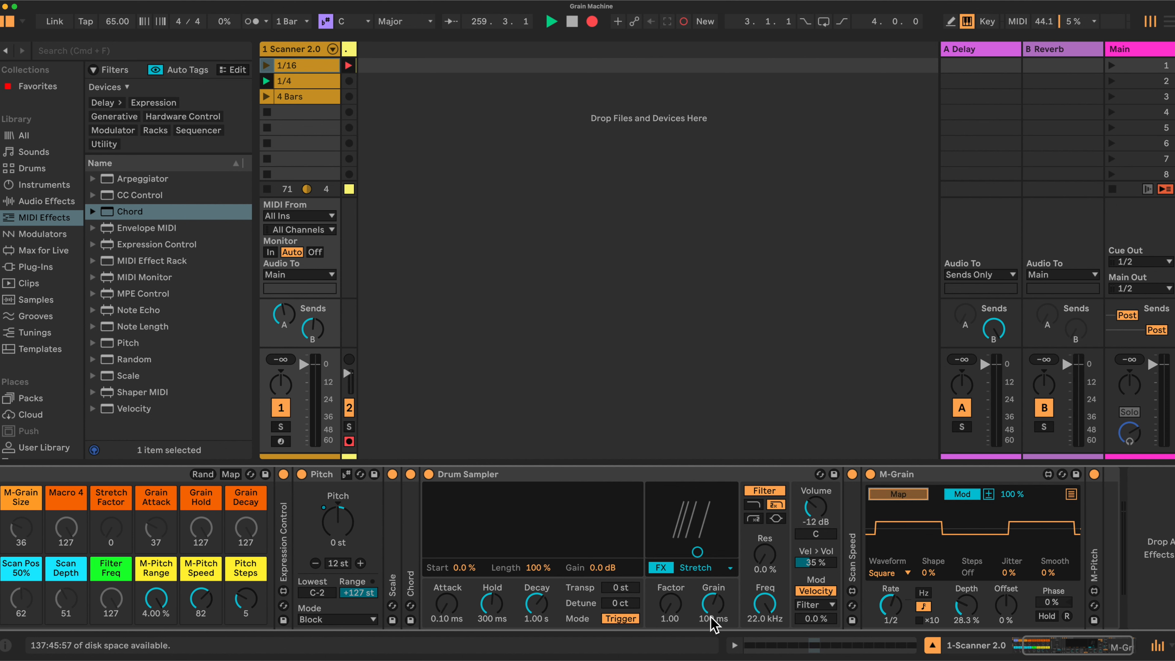
click(713, 605)
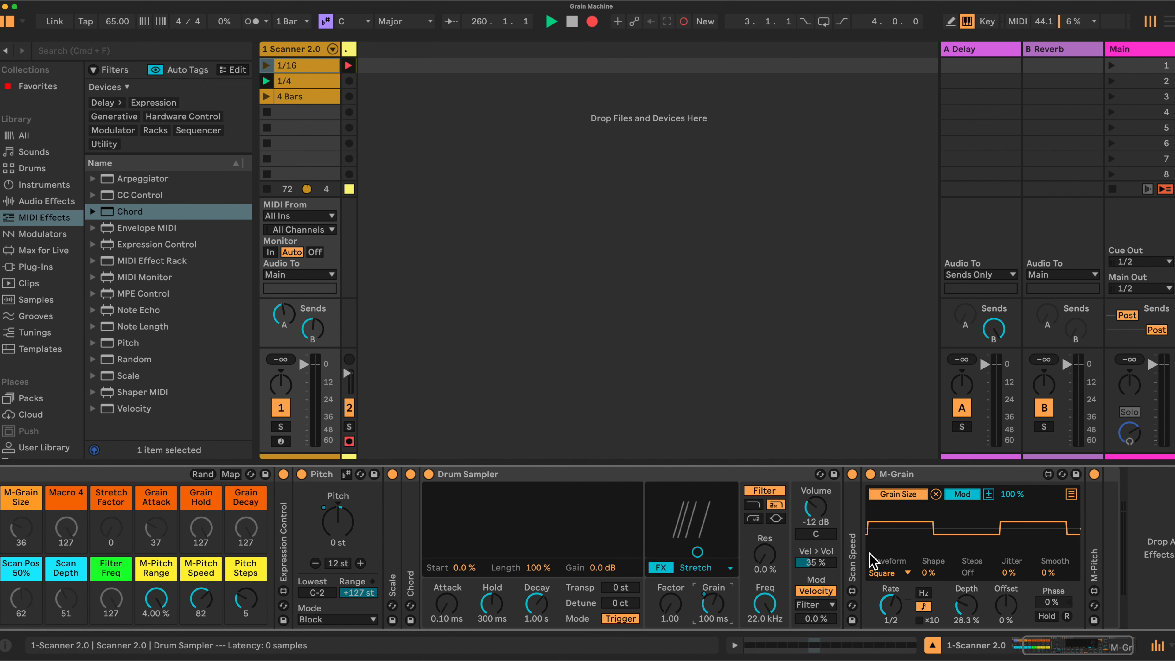
- Map the M-Grain LFO's synced Rate to the M-Grain Speed macro and its Depth to the M-Grain Size macro
scroll(921, 595, left, 5)
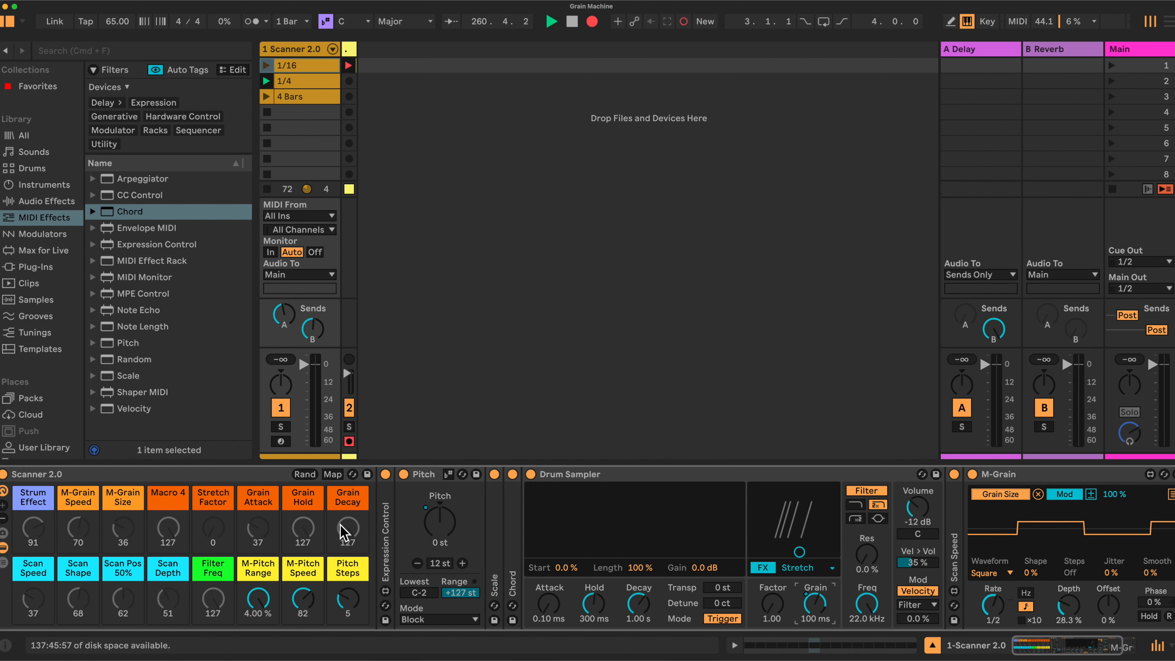
click(332, 474)
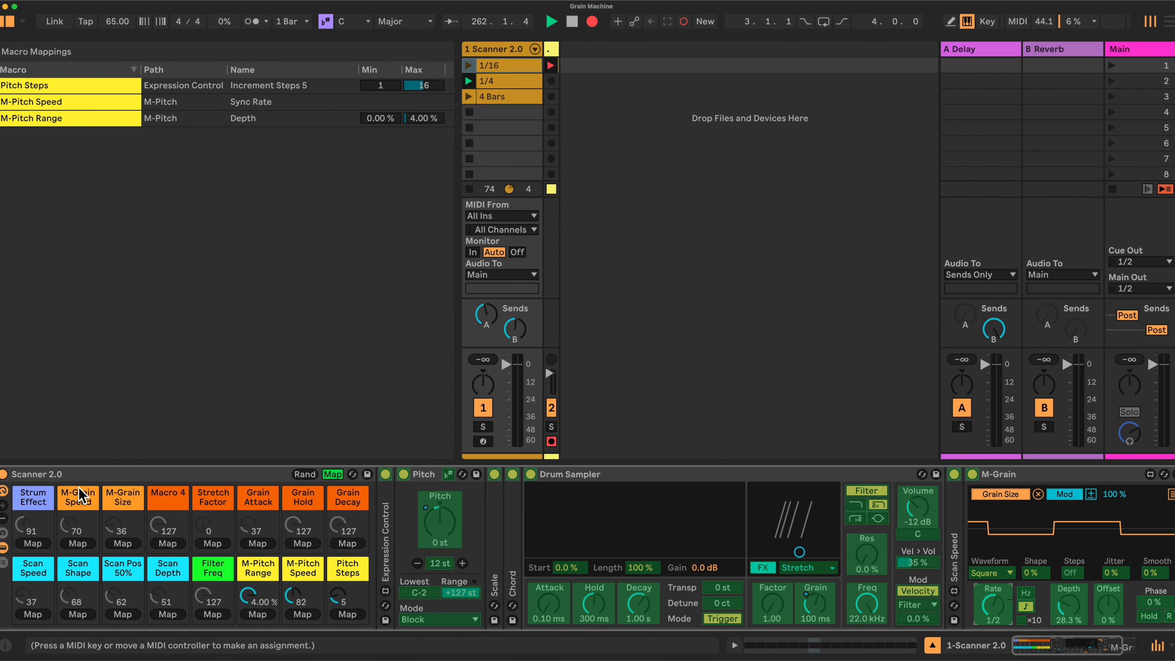
click(81, 544)
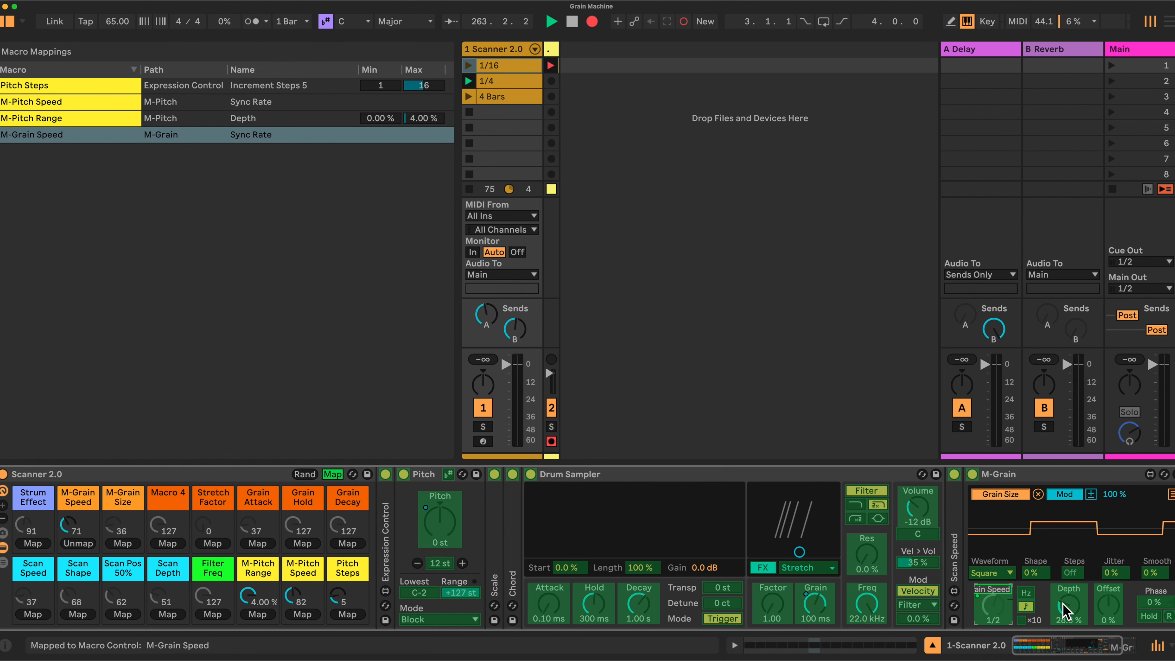
click(122, 544)
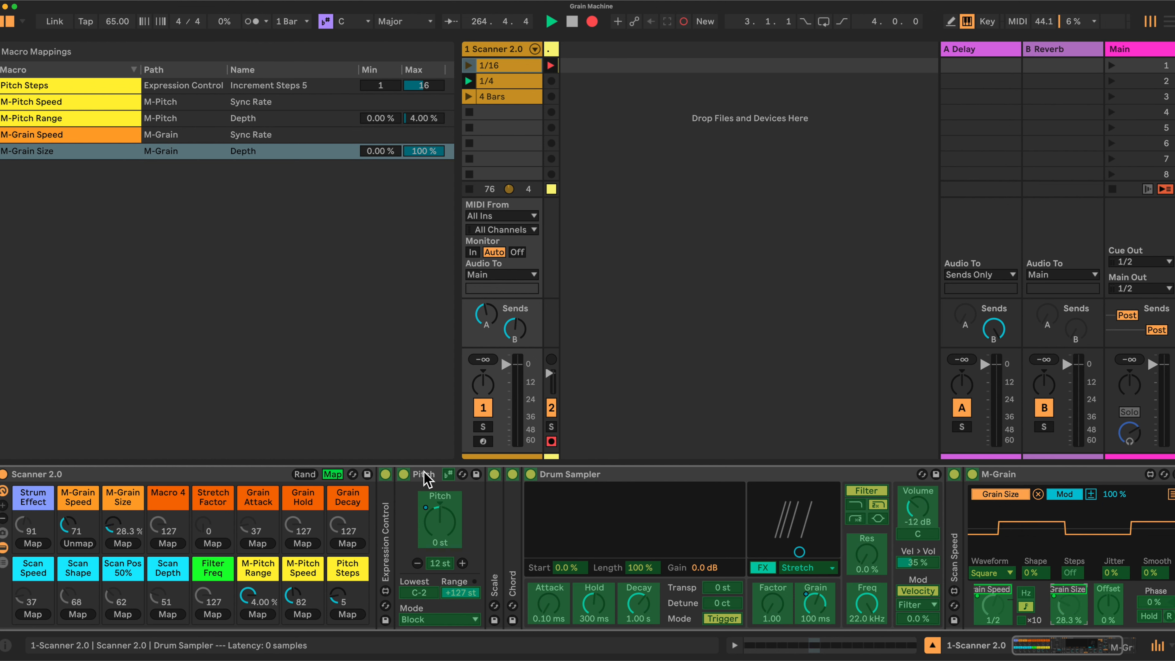
click(334, 474)
- Unfold the Scan Speed LFO, fold M-Grain and Pitch, and map the LFO's Waveform to the Scan Shape macro
scroll(993, 528, right, 3)
scroll(992, 528, right, 1)
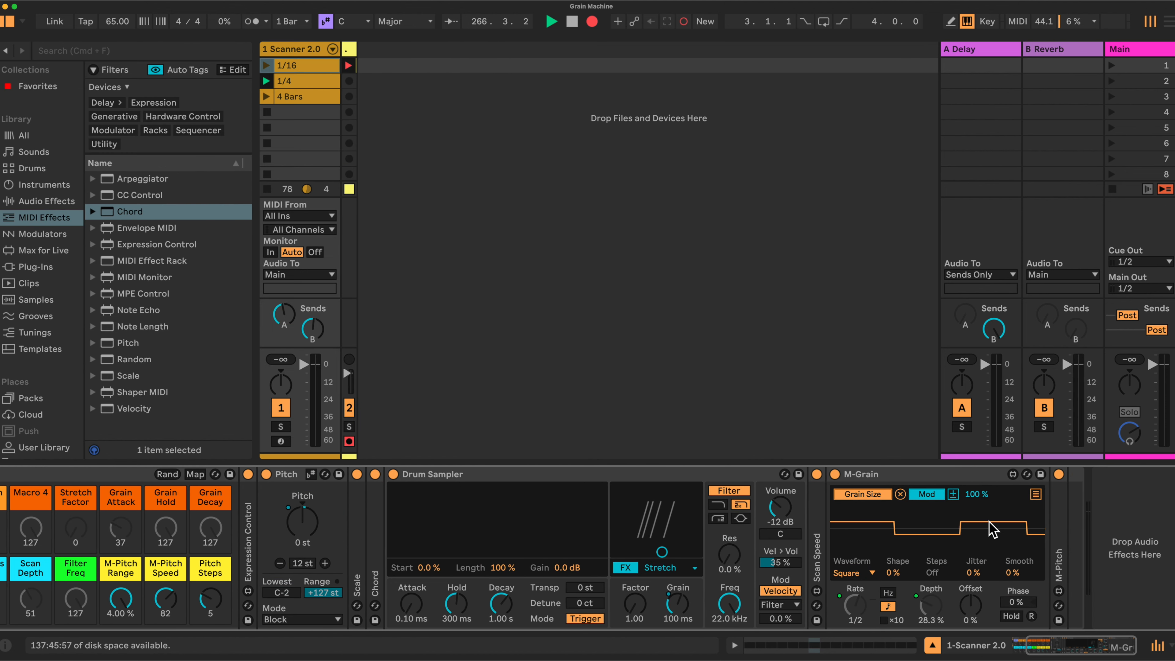
double_click(931, 483)
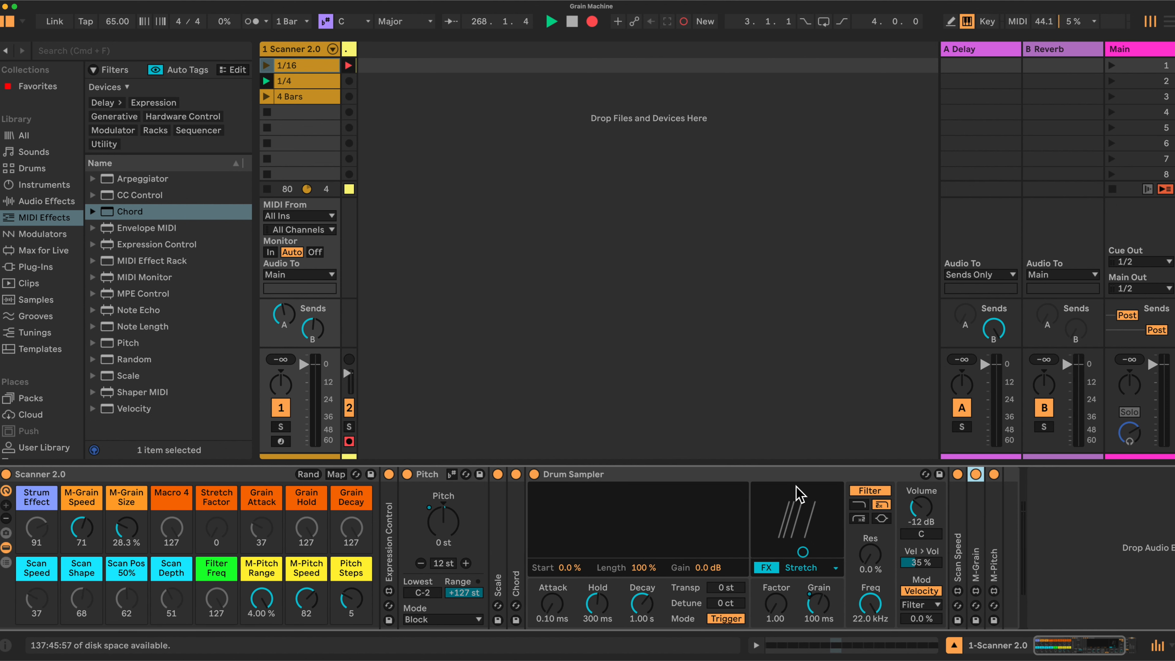
double_click(960, 551)
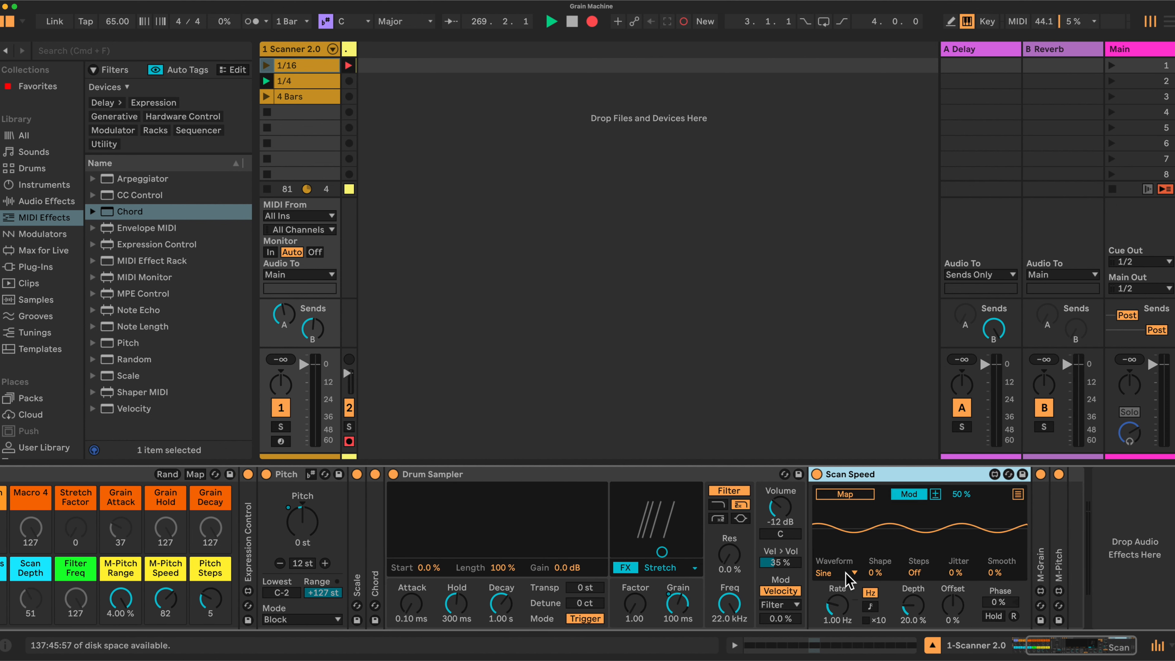
scroll(216, 593, left, 5)
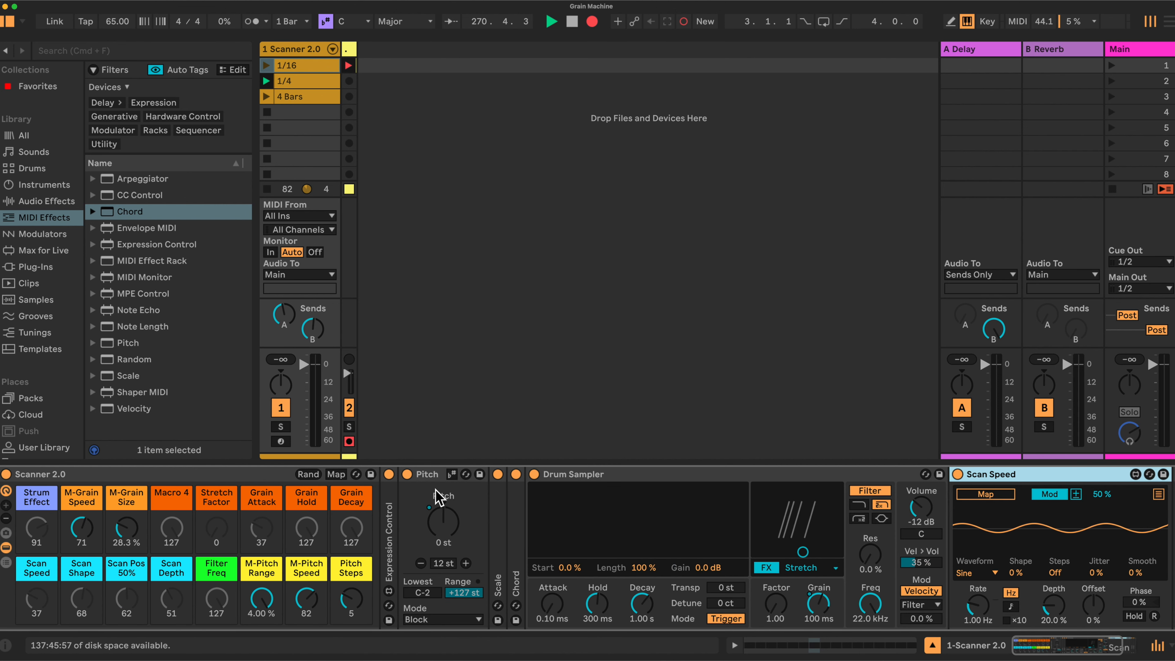
double_click(426, 474)
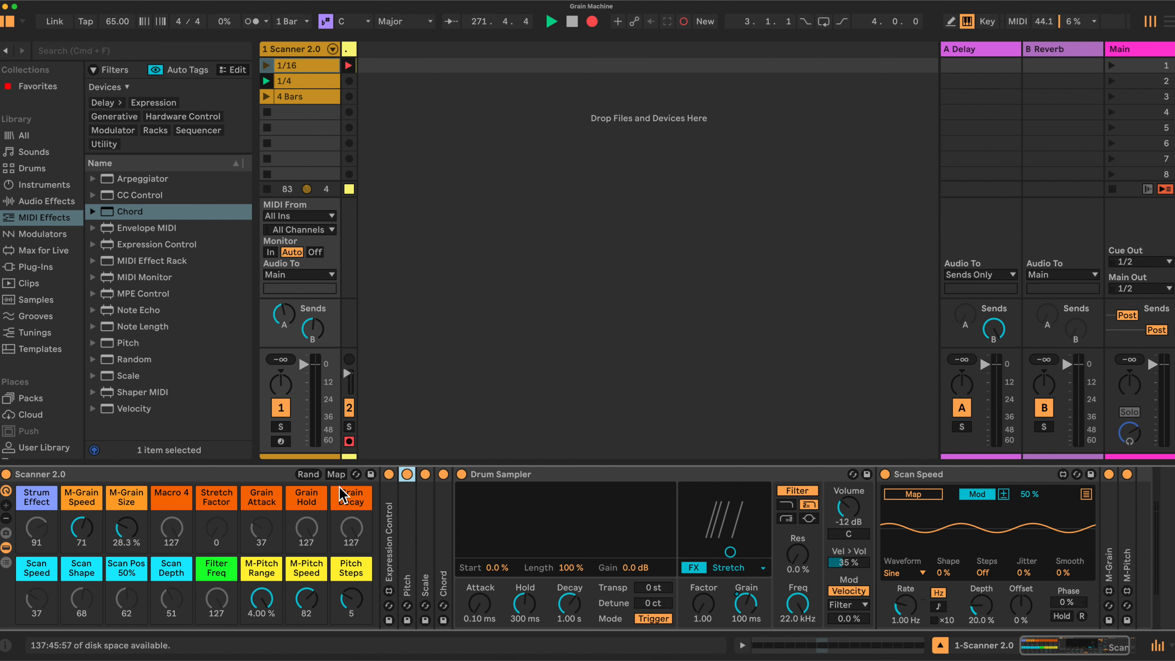
click(336, 474)
click(906, 574)
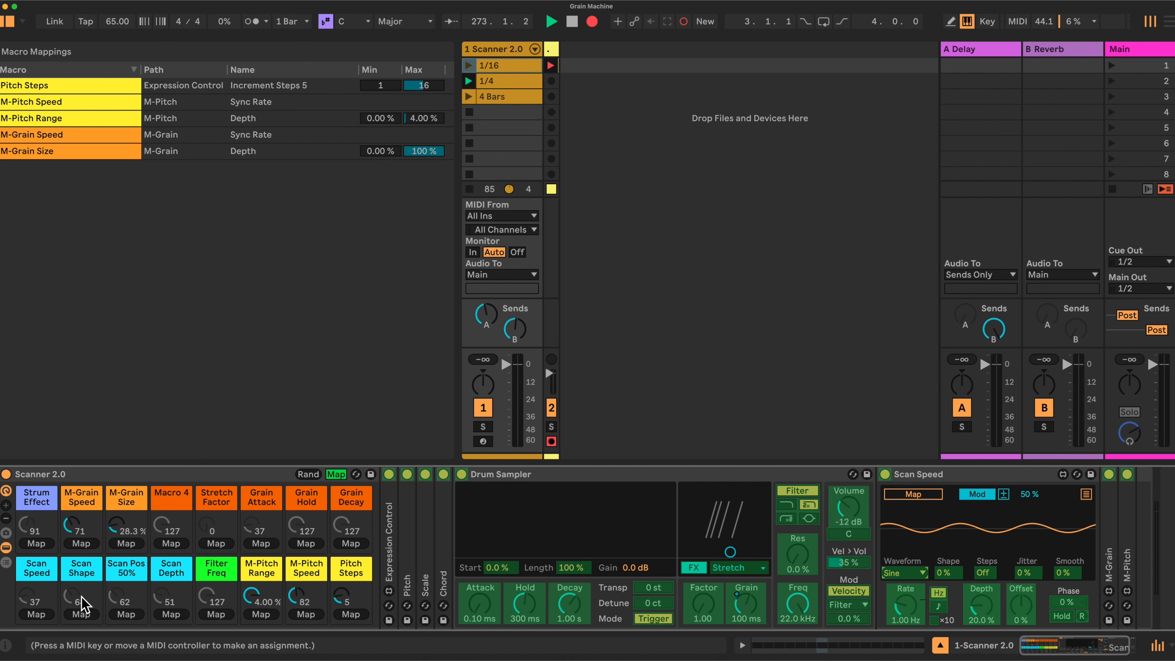
click(86, 613)
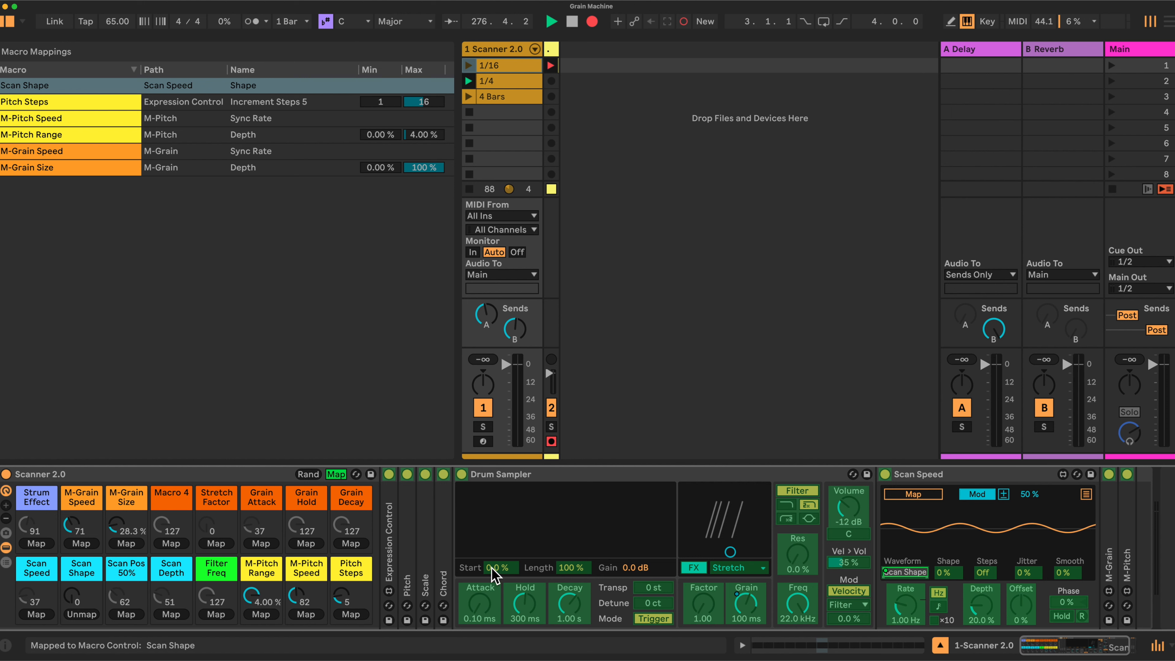
- Map Drum Sampler's Start to the Scan Pos 50% macro and assign the Scan Speed LFO to modulate that macro
click(127, 614)
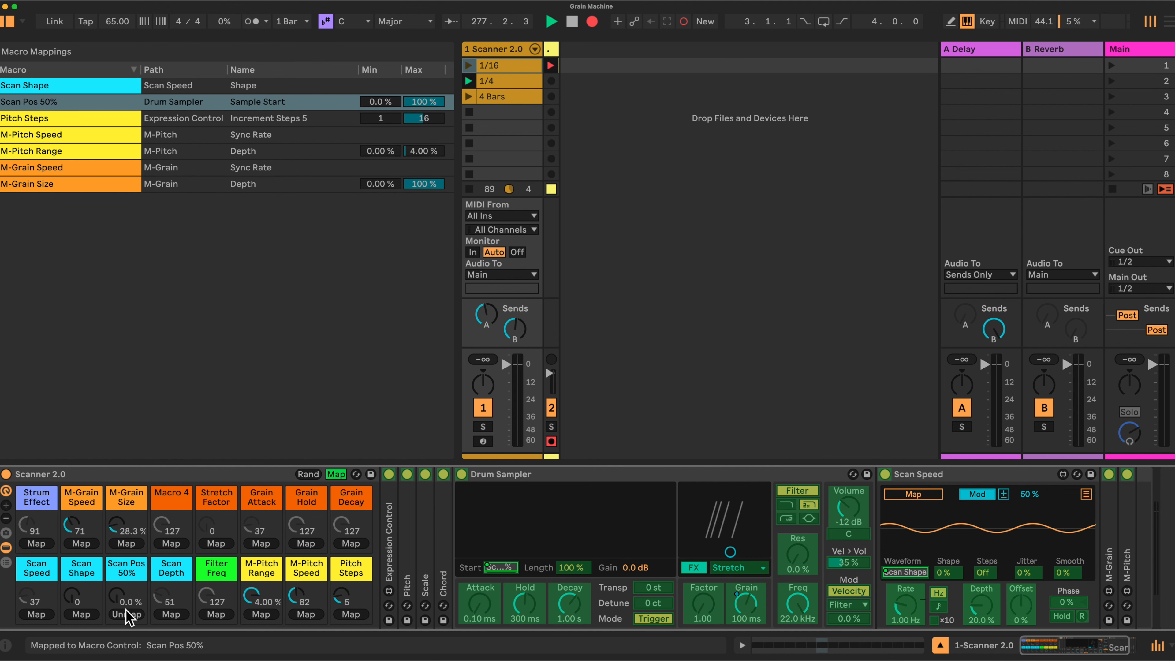
scroll(688, 529, right, 1)
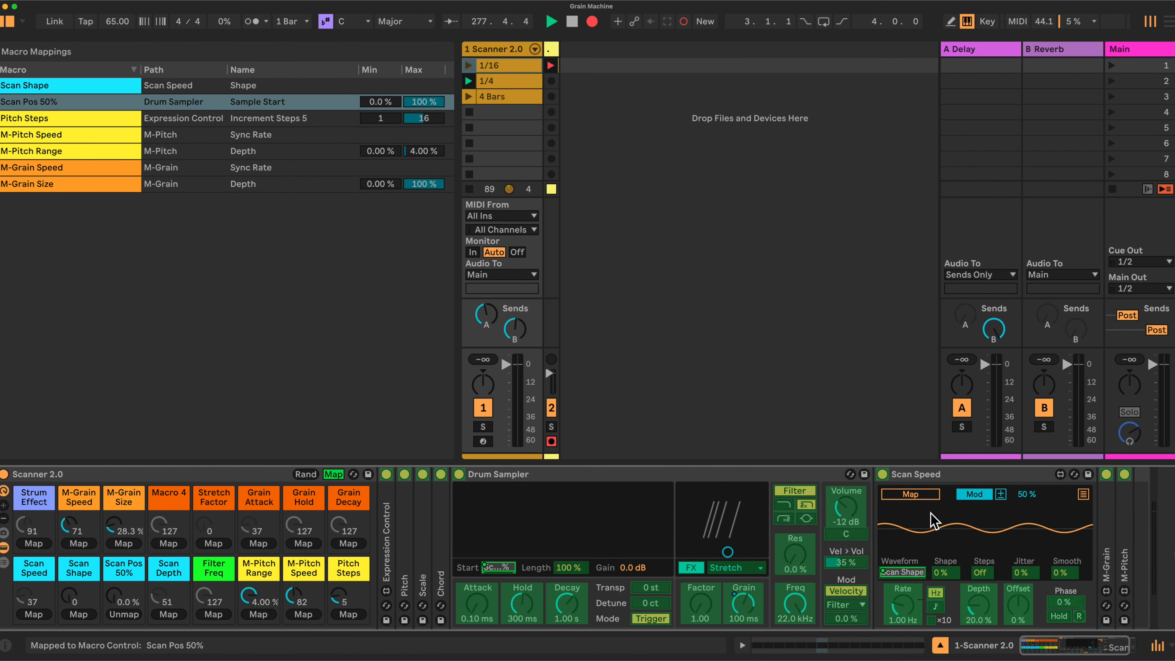
click(920, 496)
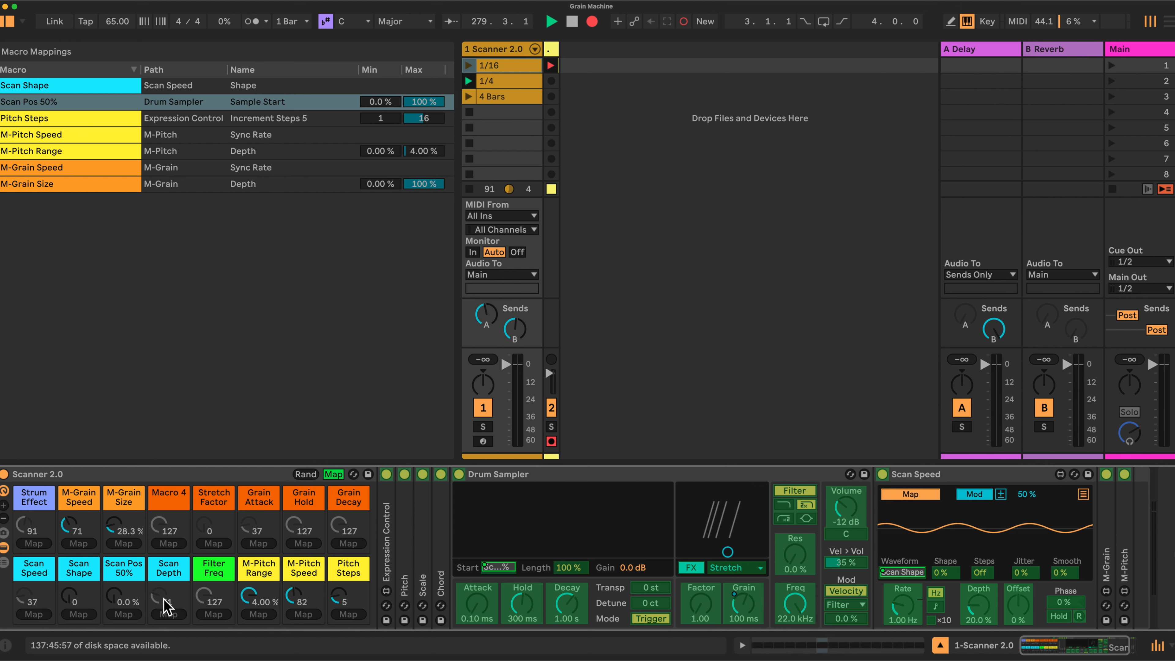
click(128, 598)
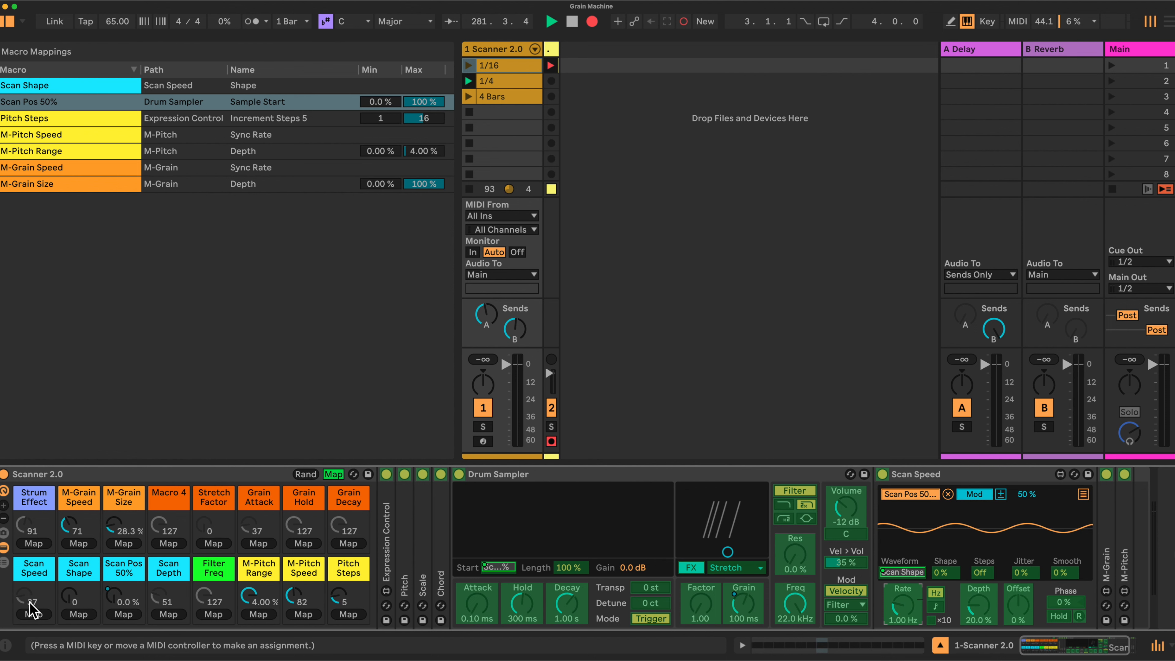
- Map the Scan Speed LFO's Rate in Hz to the Scan Speed macro and its Depth to the Scan Depth macro
click(34, 614)
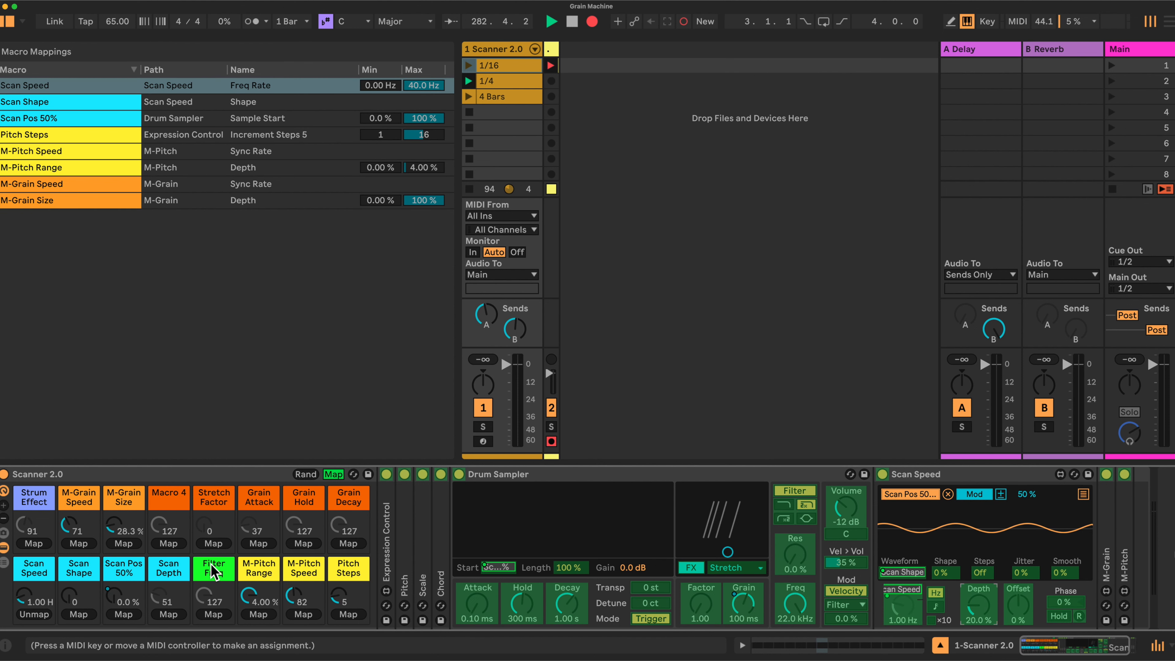
click(169, 614)
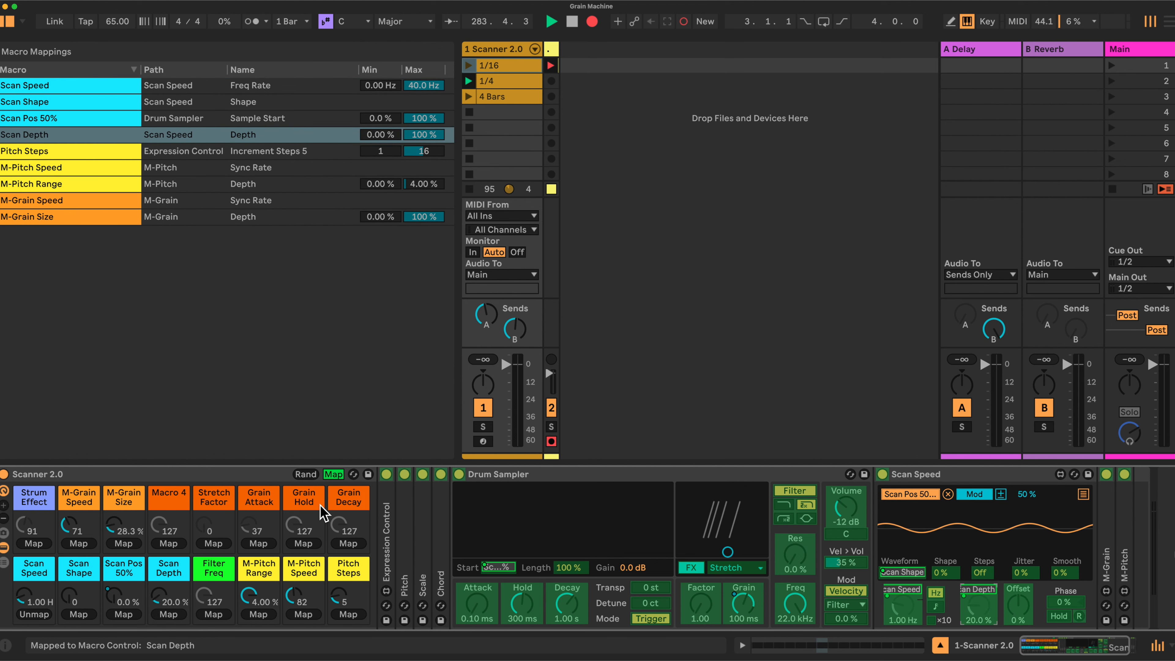
click(333, 474)
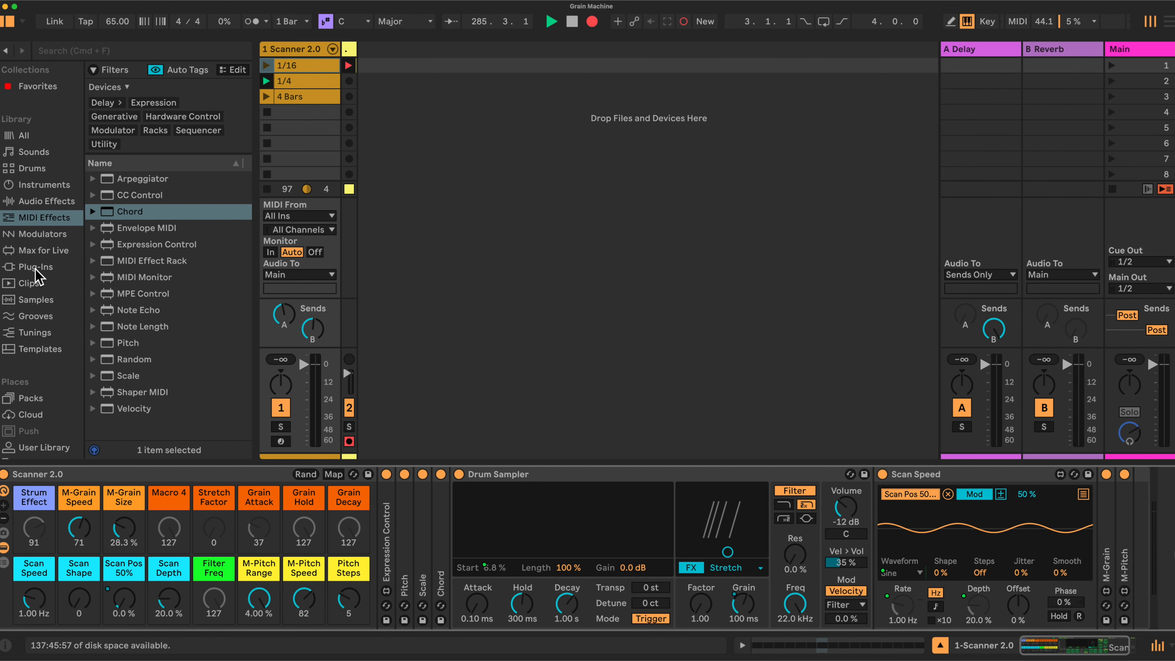
- Load the Dirty Herbie Chords 73 bpm sample into Drum Sampler, return to the instrument list and mute the Scanner 2.0 track
click(37, 299)
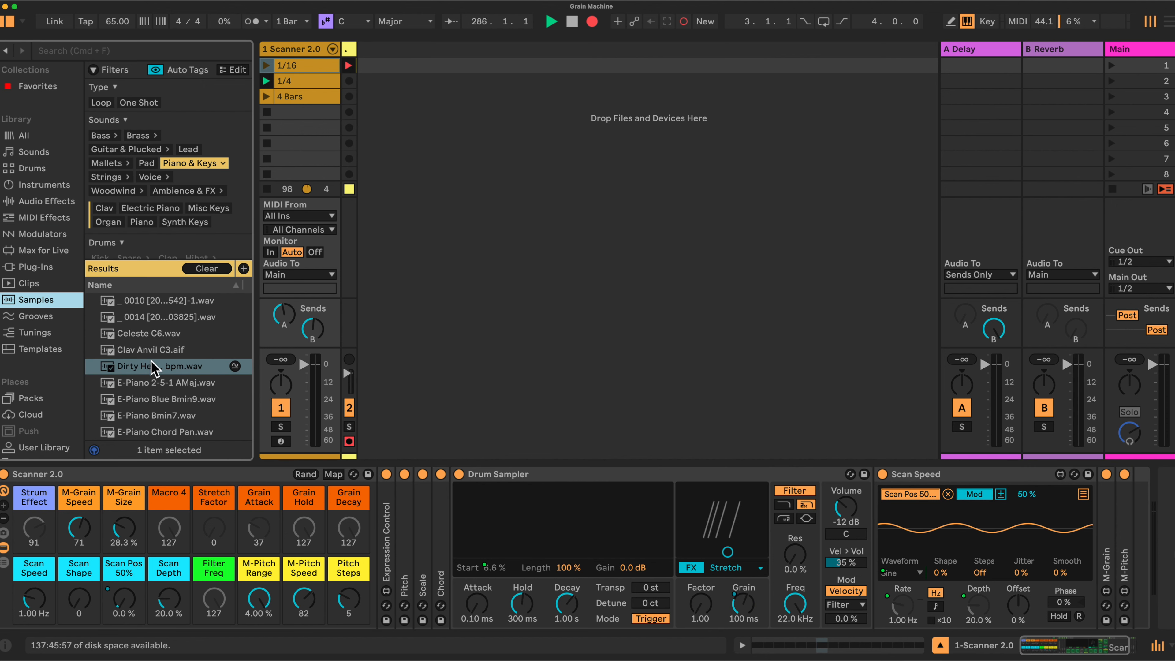
double_click(157, 365)
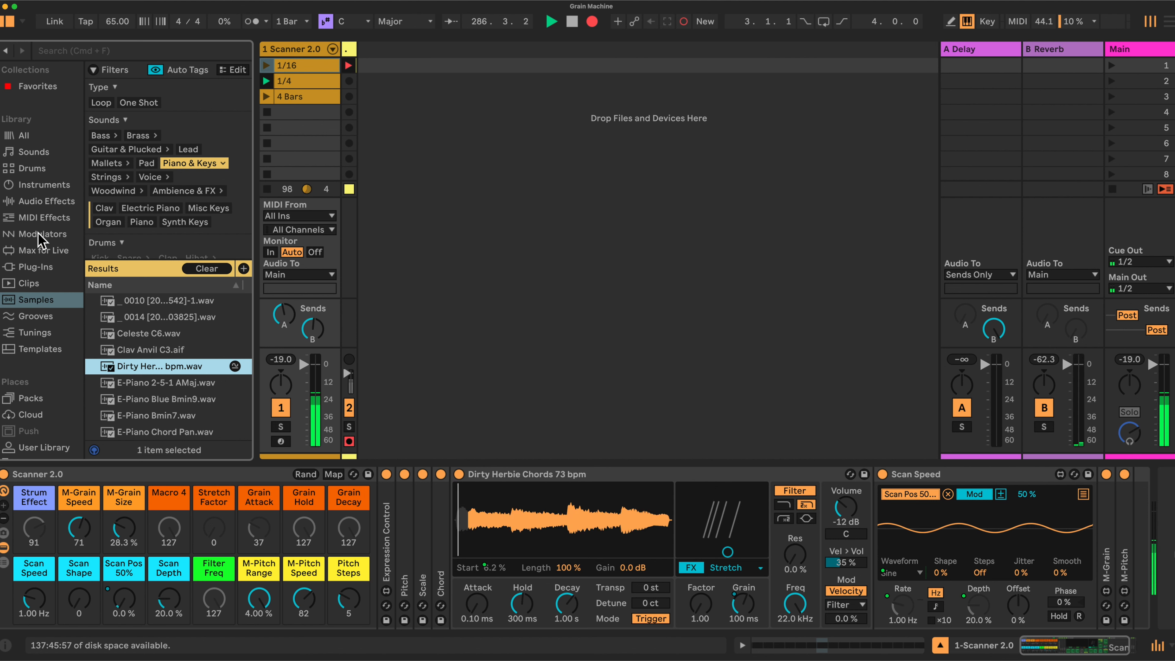
click(47, 185)
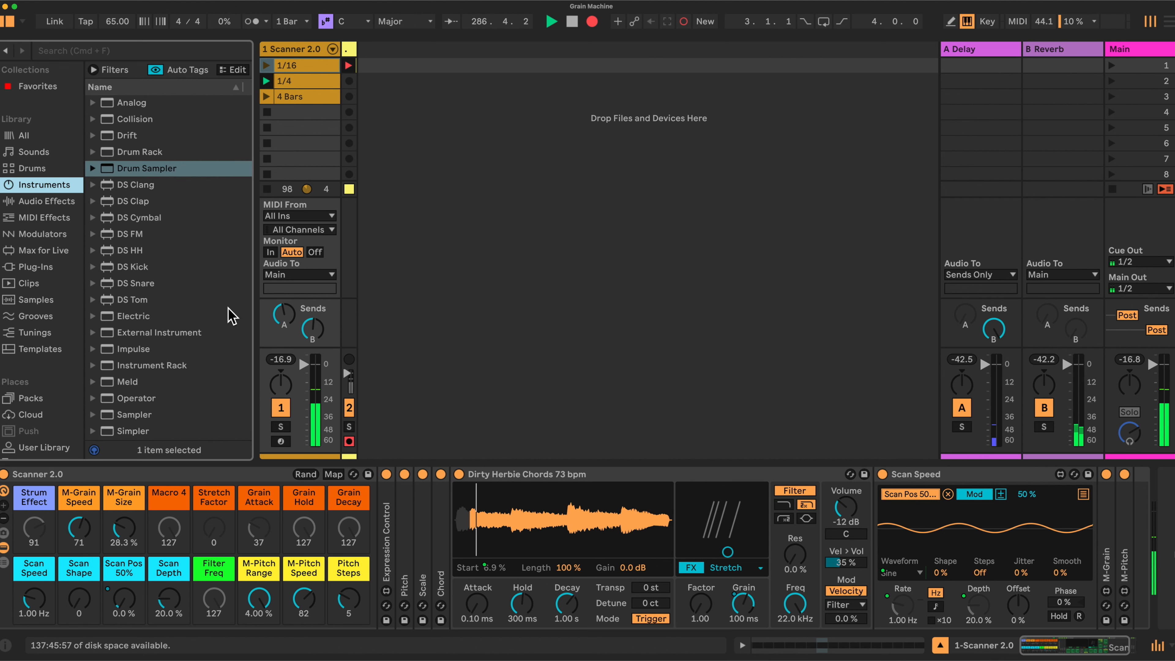
click(283, 410)
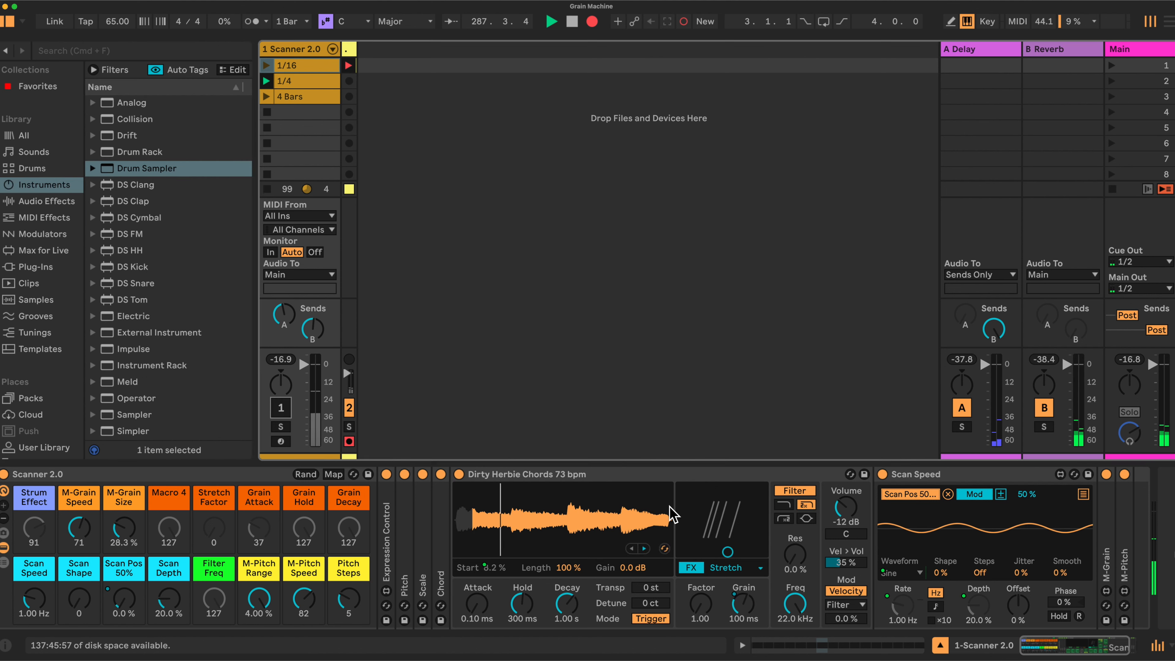
- Raise the Scan Pos 50% macro to 50 %
scroll(673, 507, left, 1)
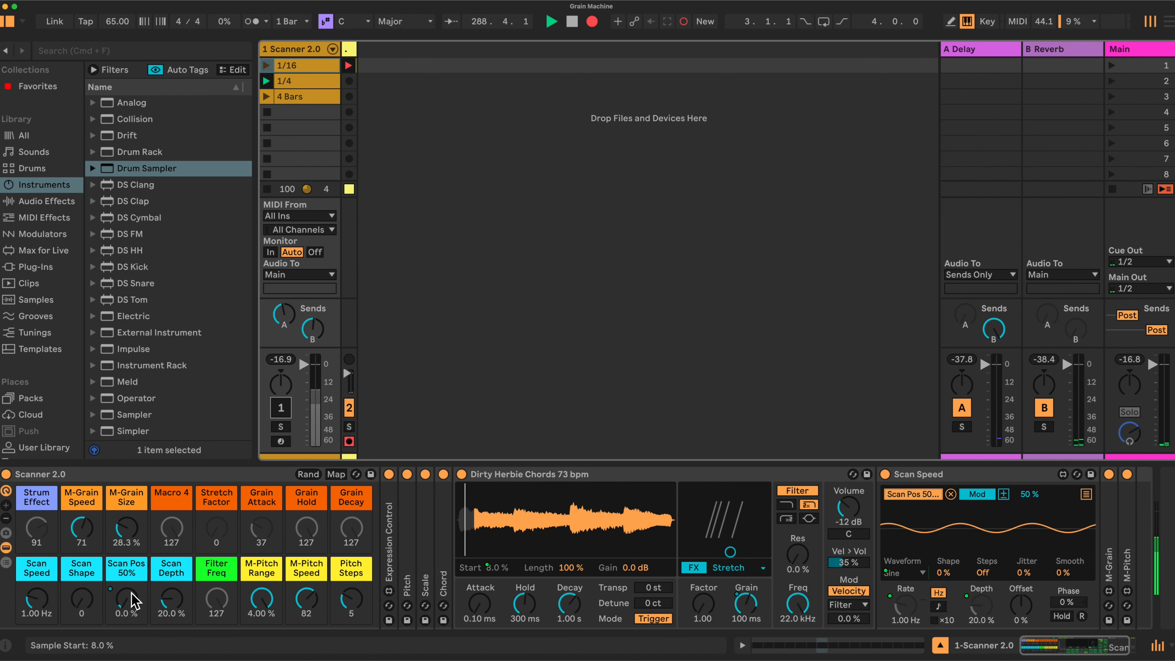
drag(132, 614, 133, 584)
click(167, 585)
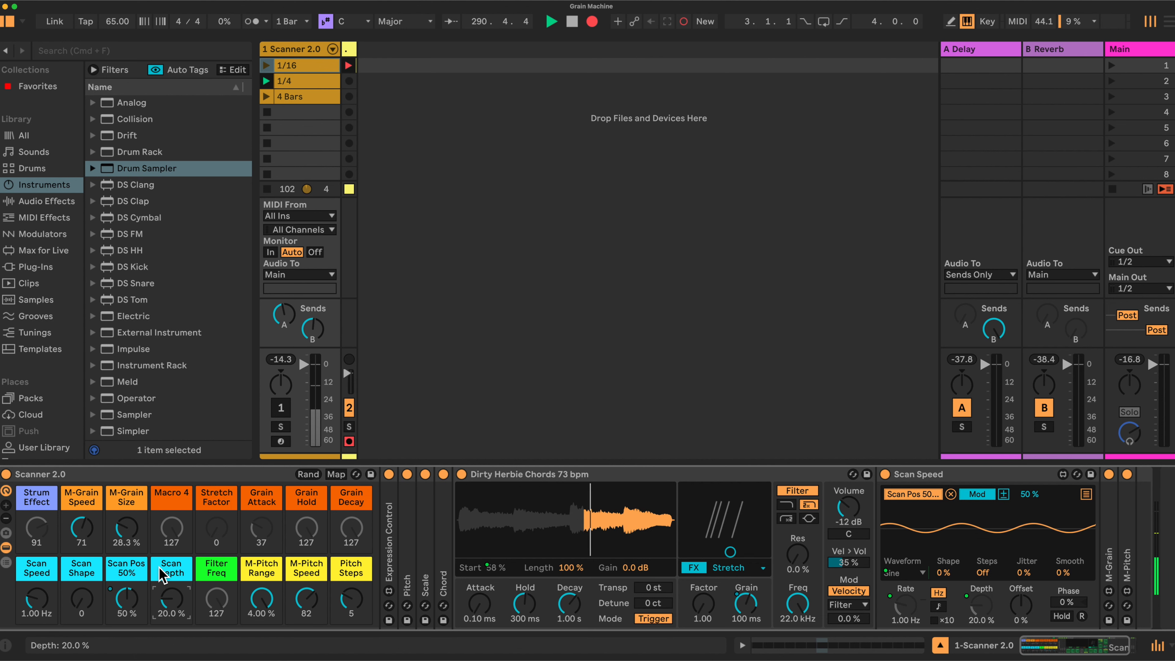
- Limit the Scan Depth macro's maximum to 49.9 %, and raise the Scan Speed LFO's modulation amount on Scan Pos 50% to 100 %
click(334, 475)
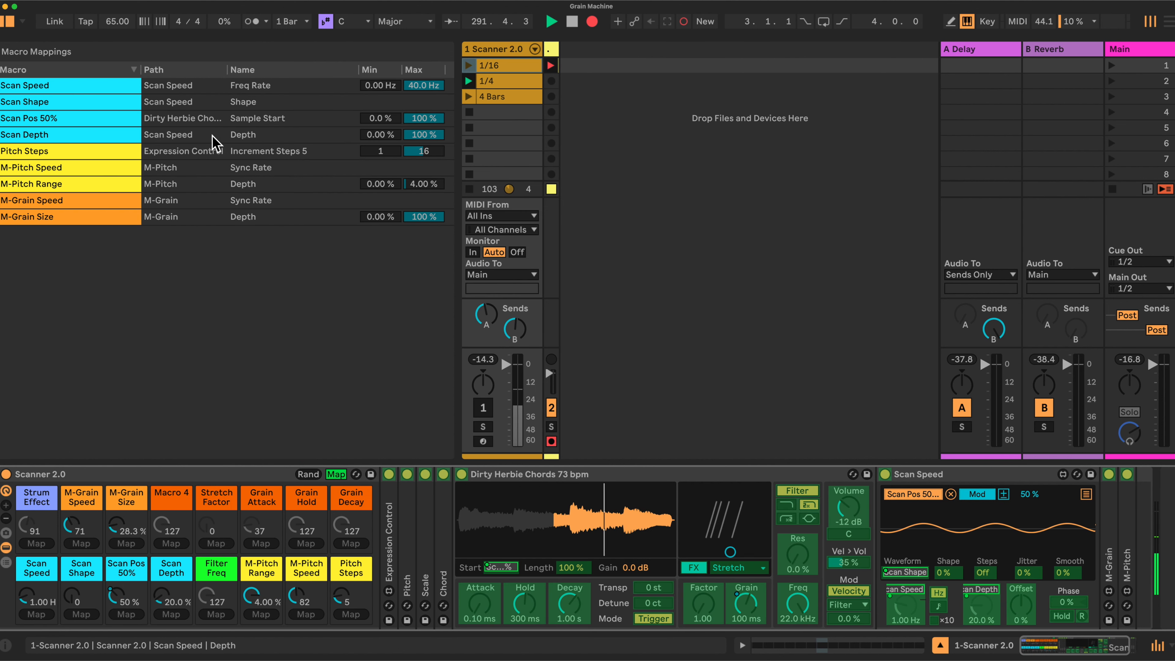
click(420, 135)
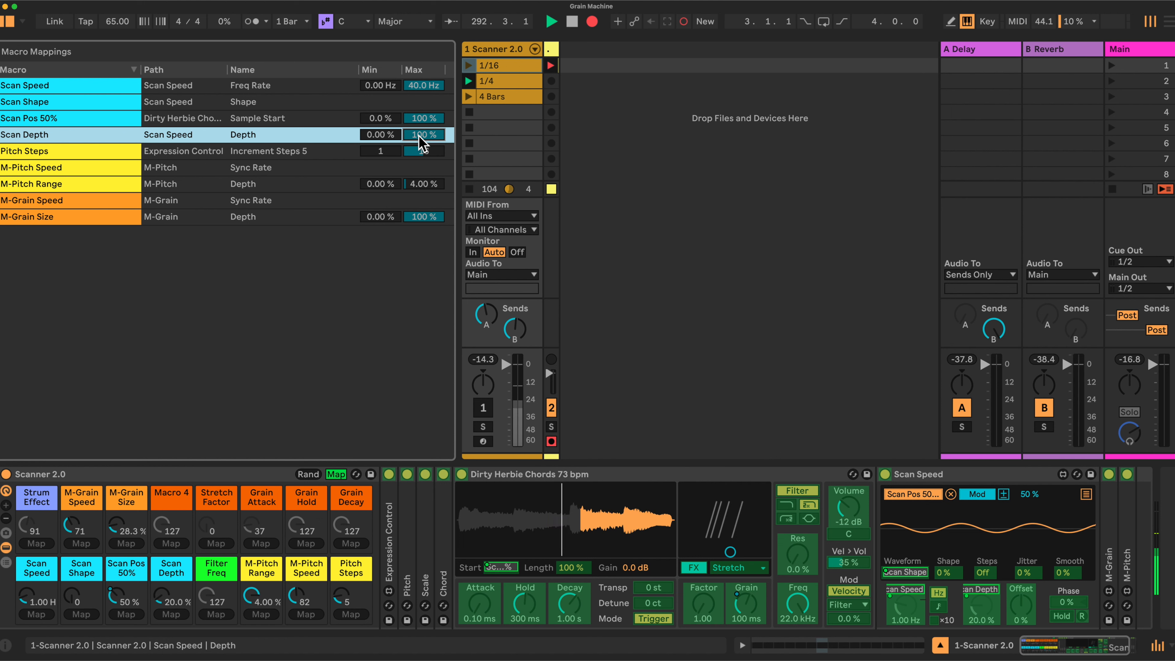
text(49.9)
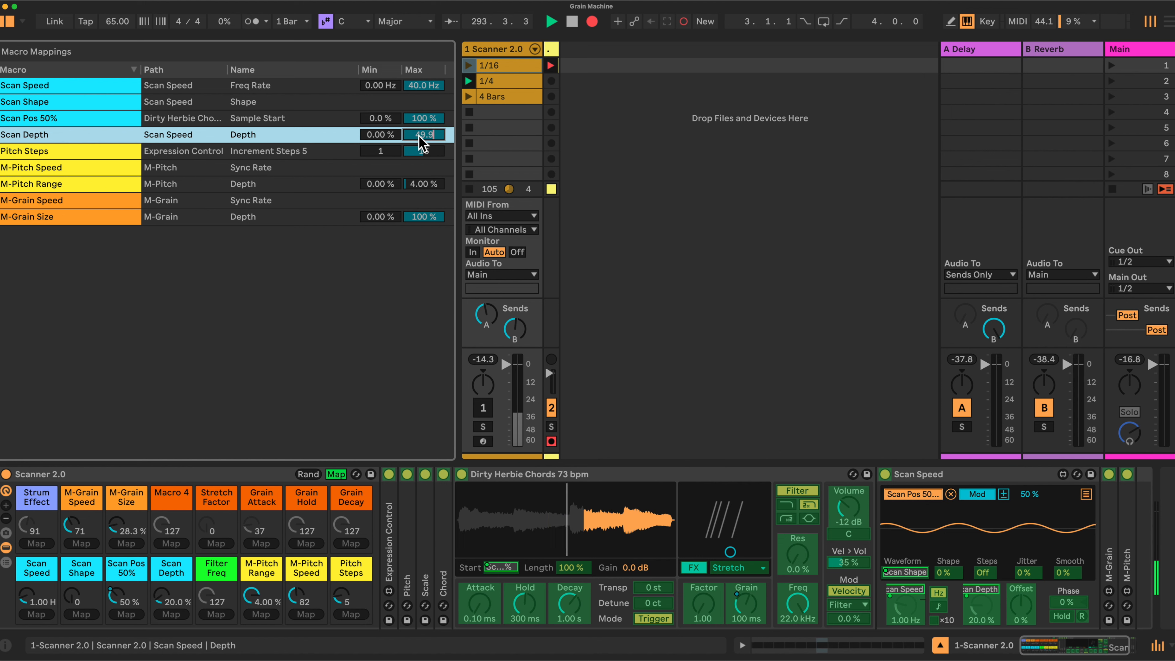
key(Return)
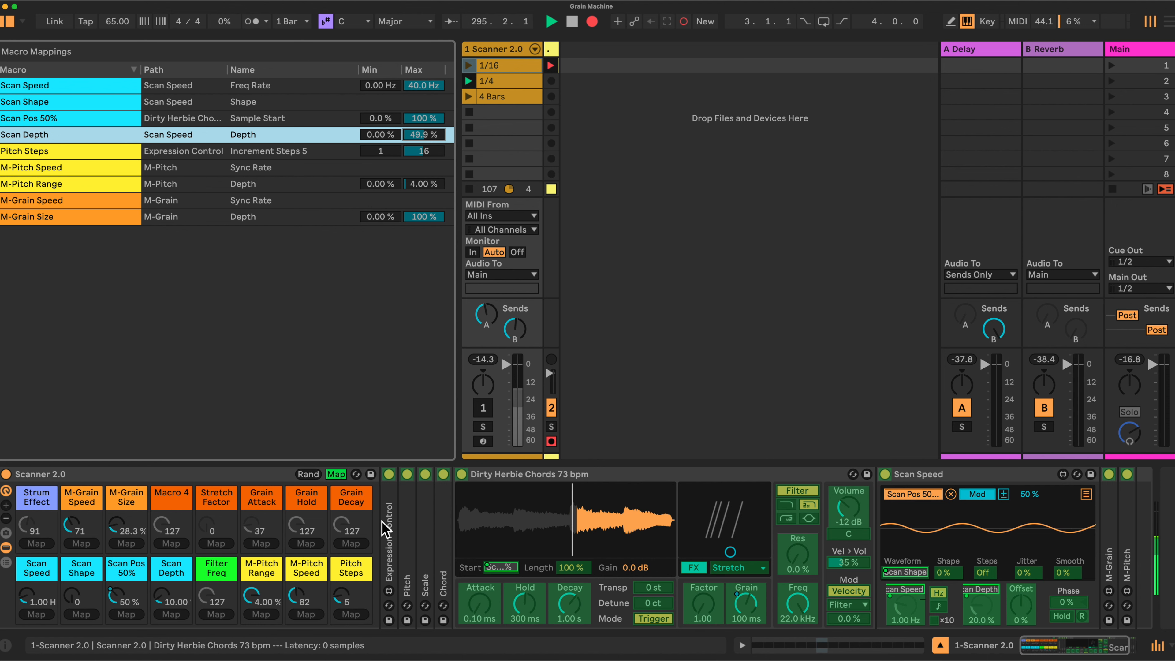
click(336, 475)
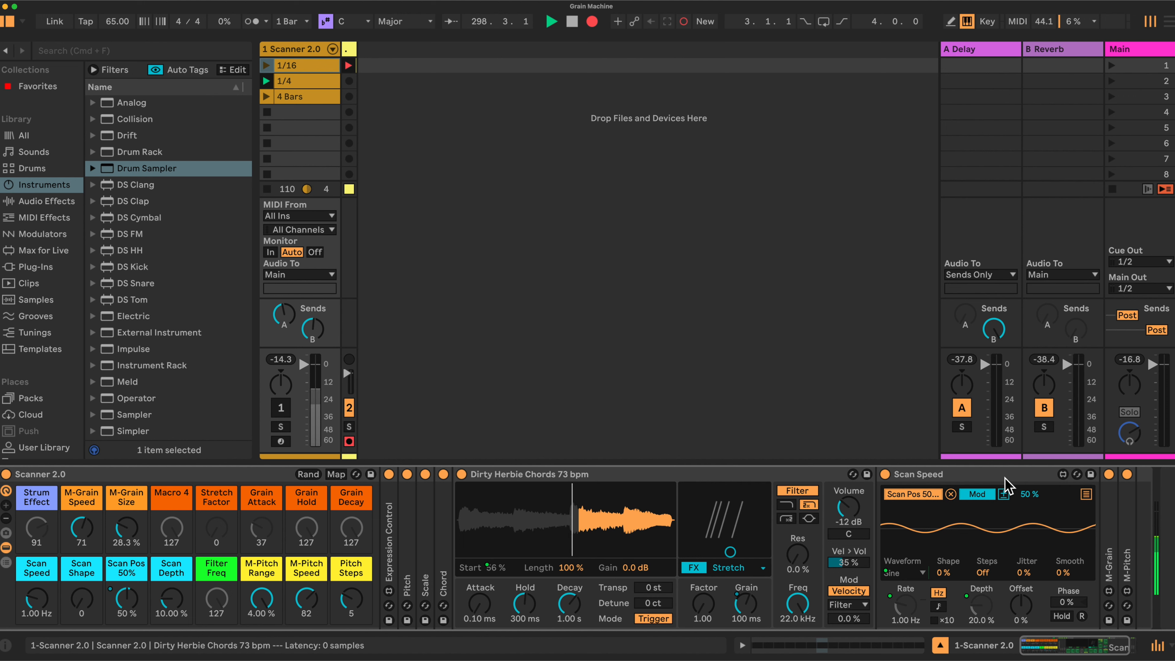
drag(1025, 498, 1024, 452)
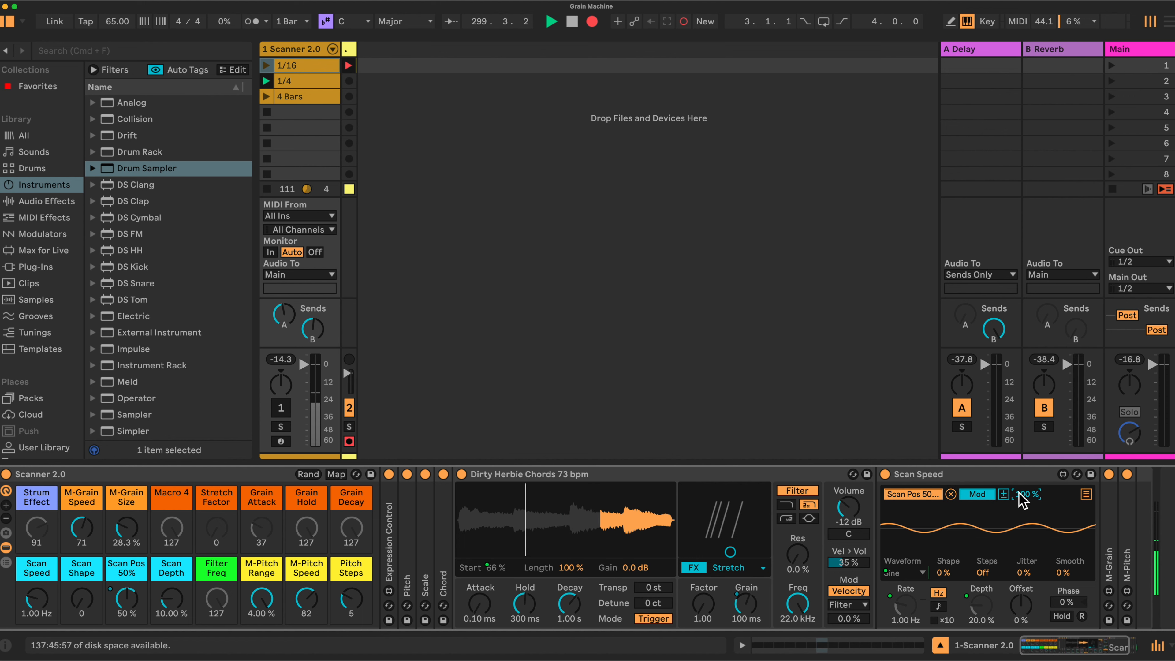
double_click(987, 474)
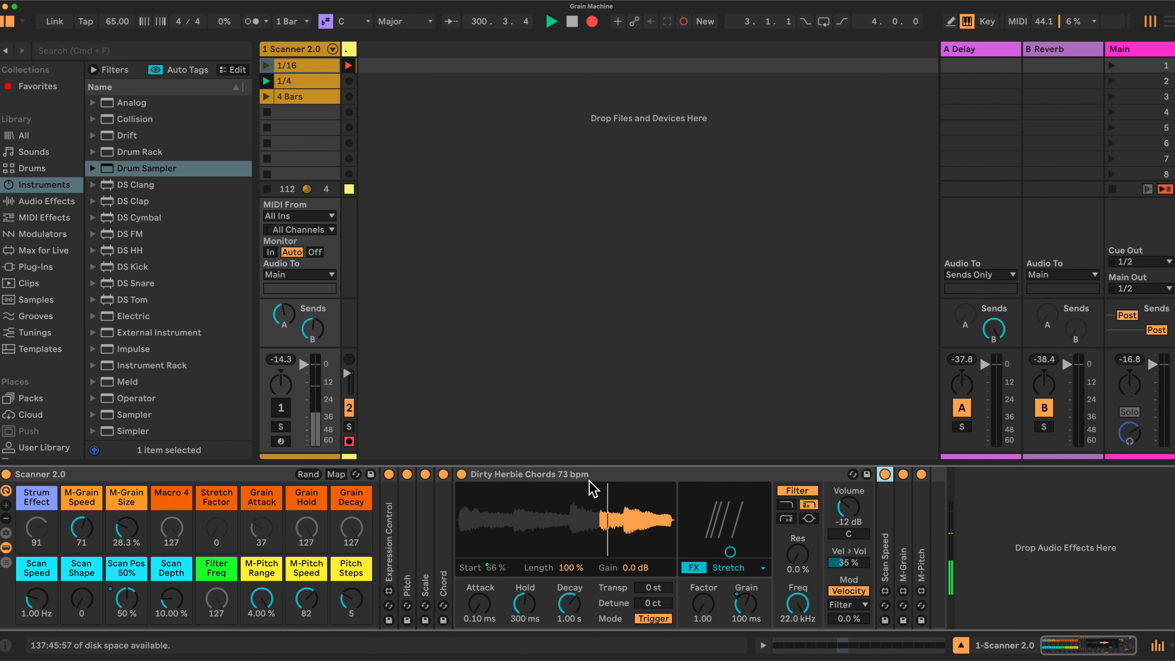
- Map Drum Sampler's Decay, Hold and Attack to the Grain Decay, Grain Hold and Grain Attack macros
click(337, 474)
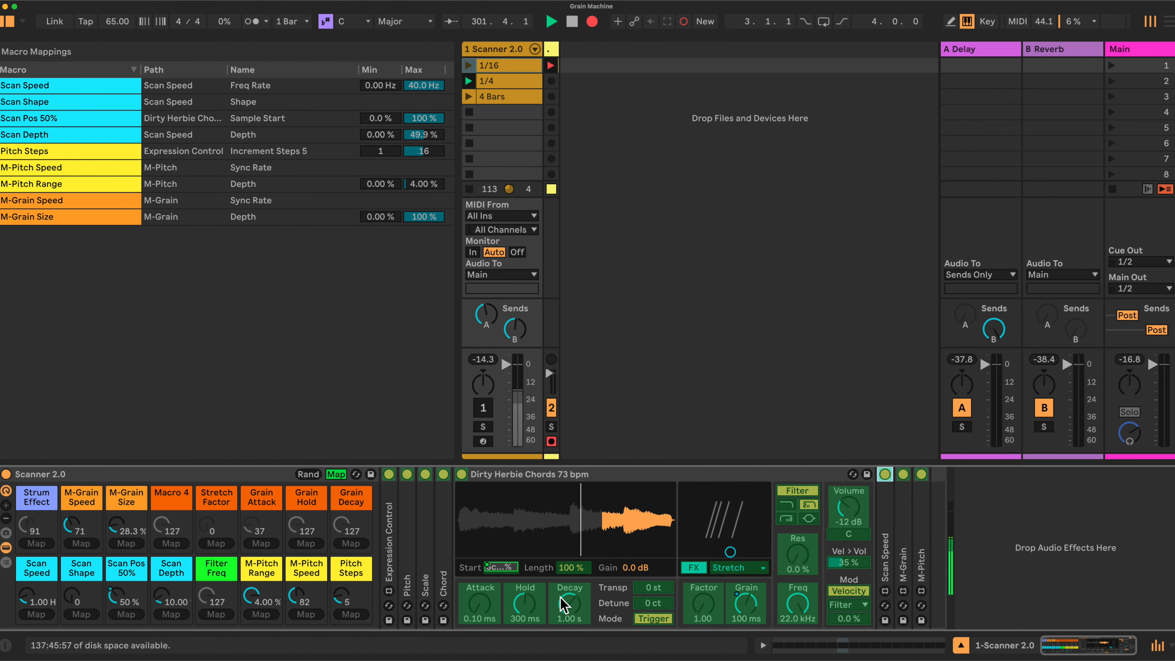
click(568, 605)
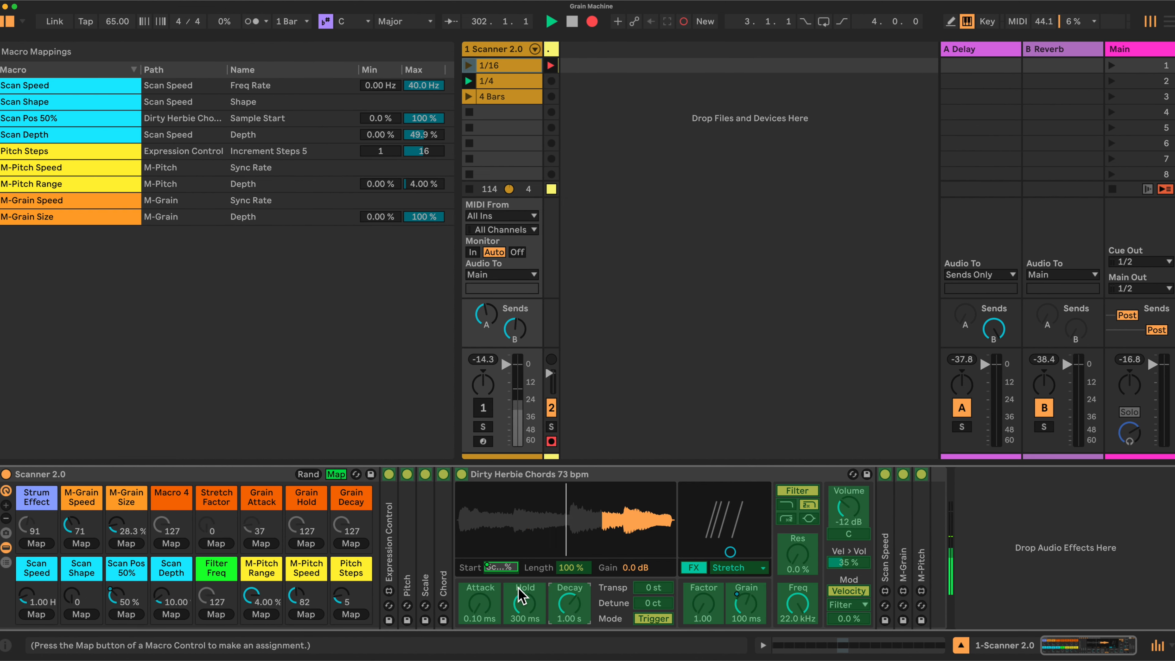
click(351, 544)
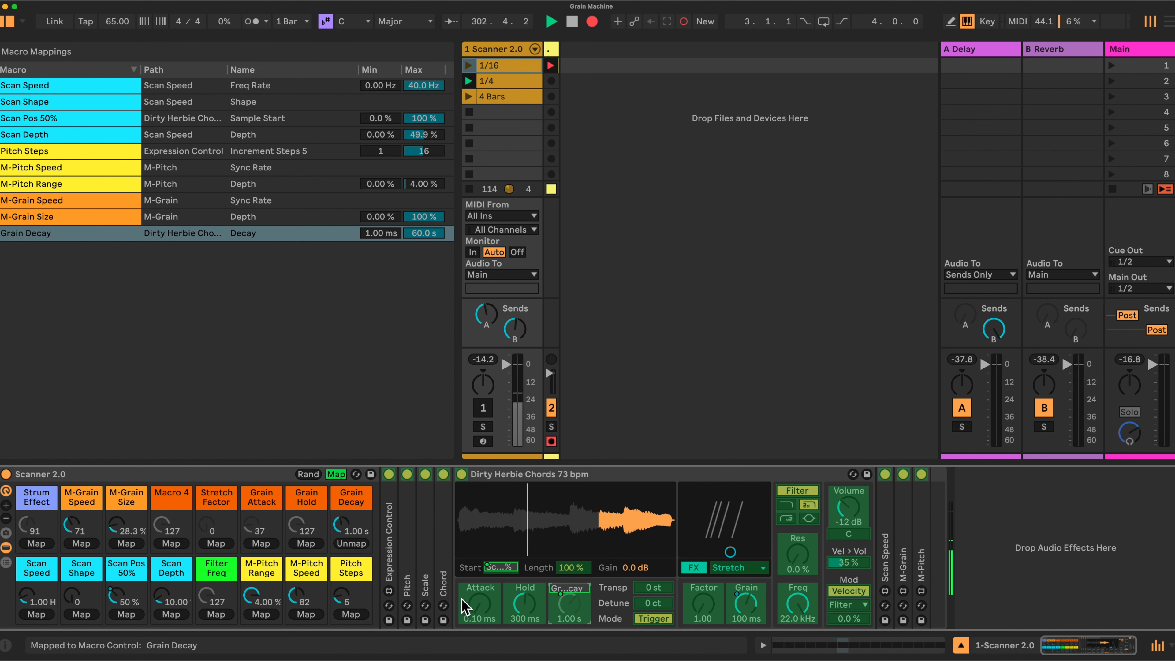
click(527, 608)
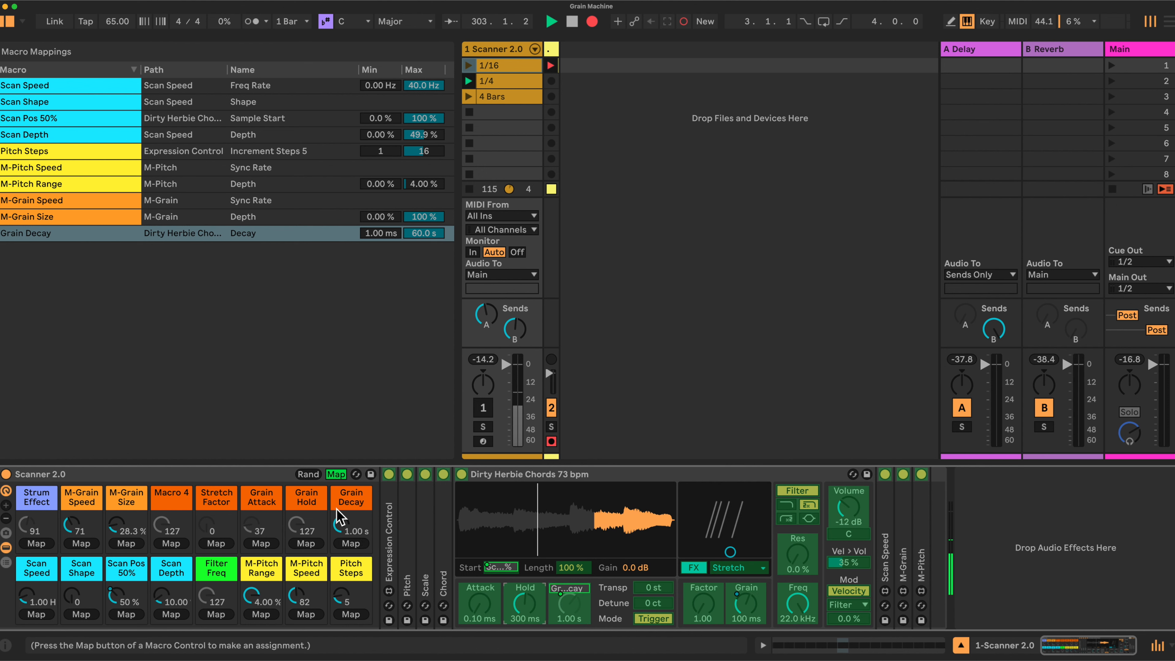
click(306, 544)
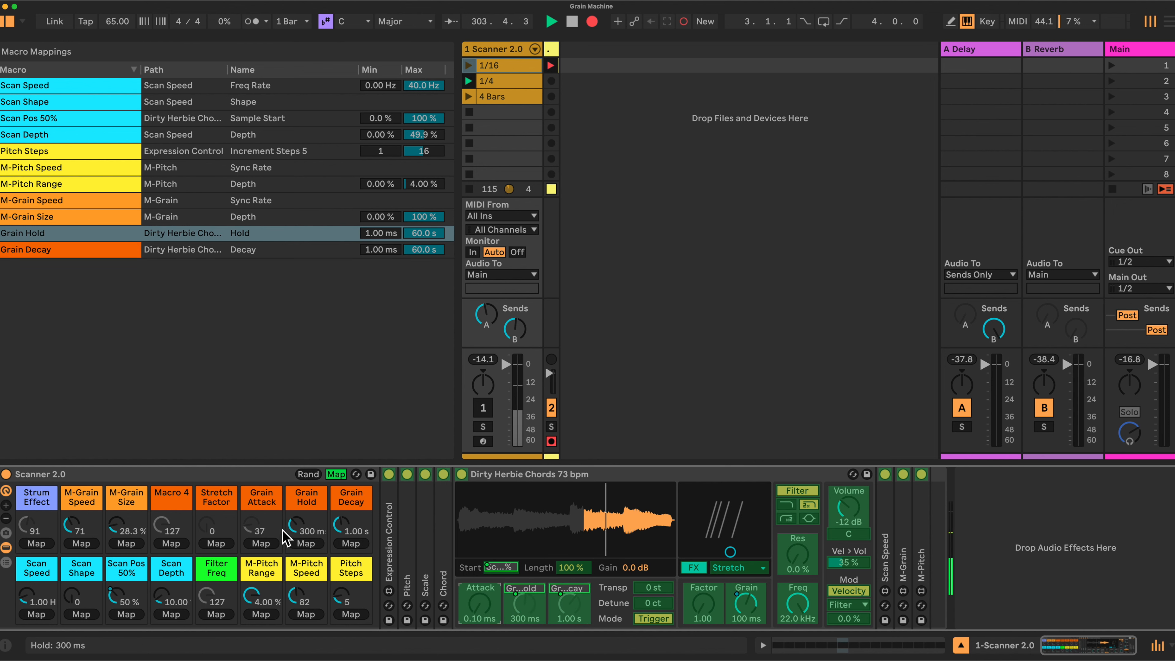
click(261, 543)
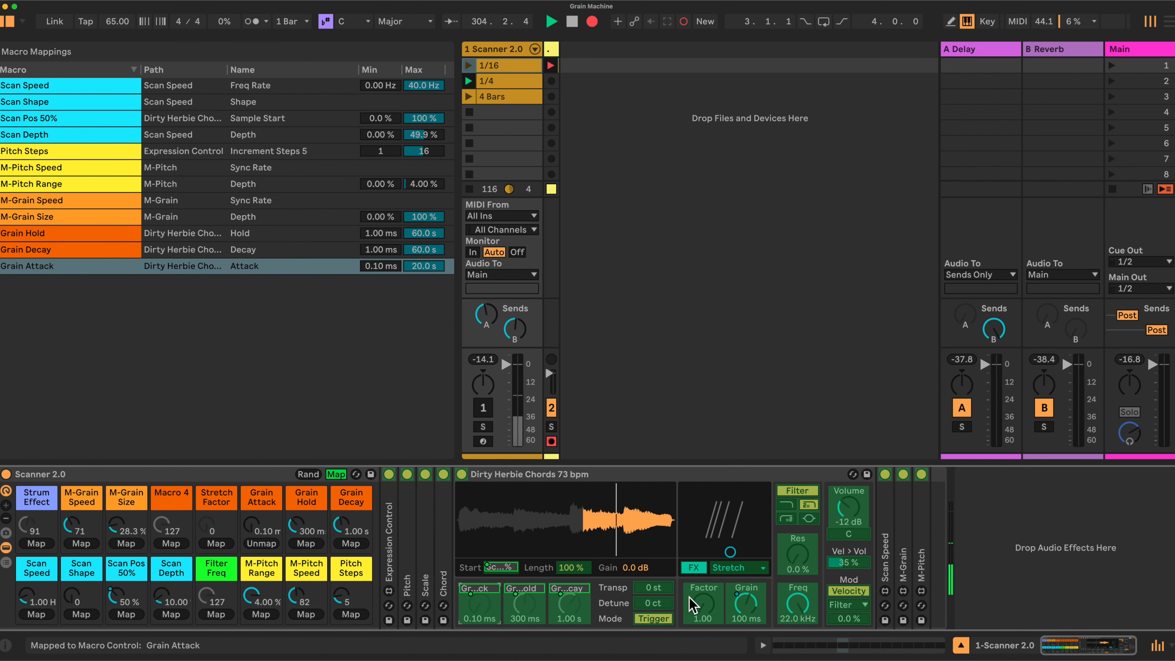
- Map Drum Sampler's stretch Factor to Stretch Factor, its Grain to Macro 4 and its filter Freq to the Filter Freq macro
click(704, 609)
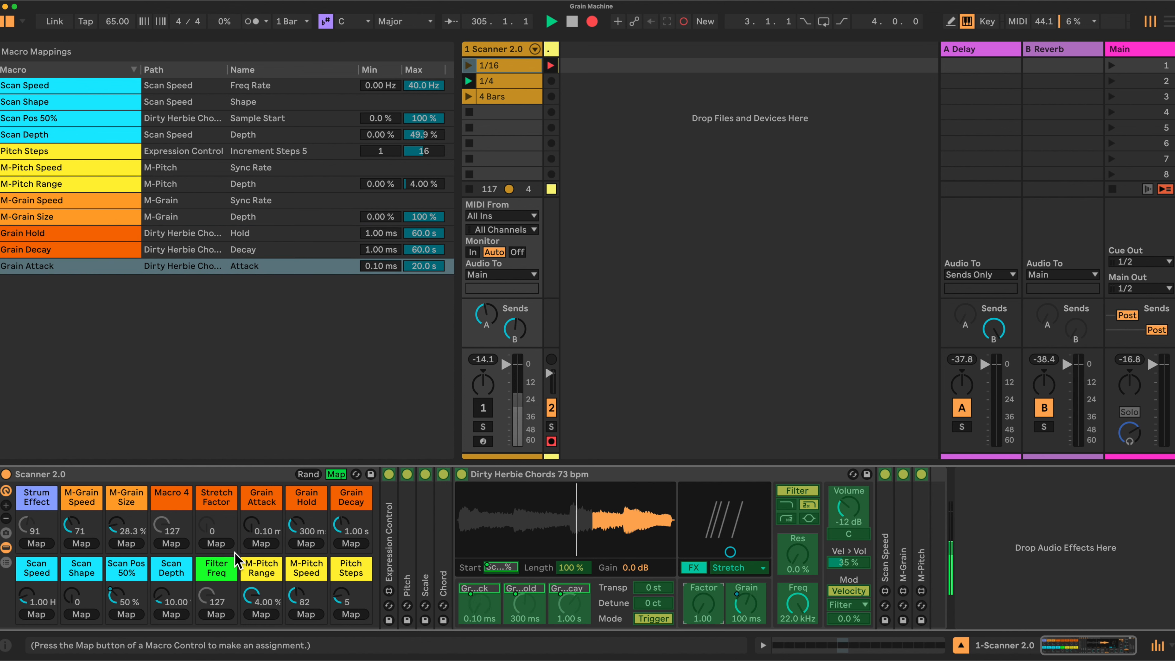
click(210, 543)
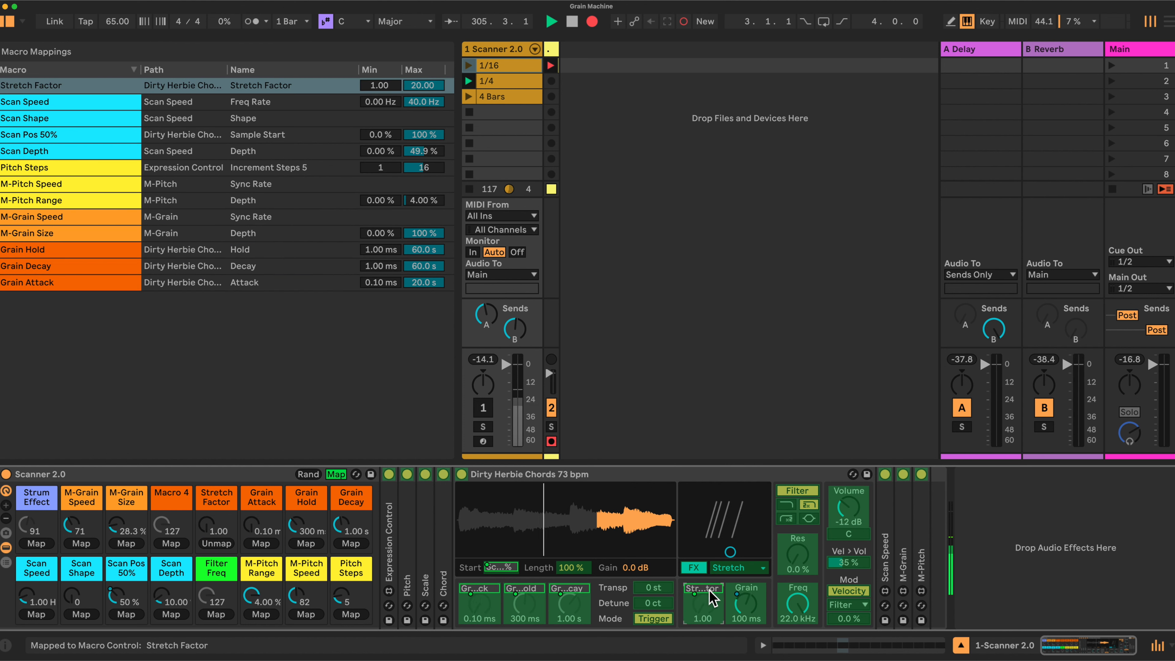
click(741, 604)
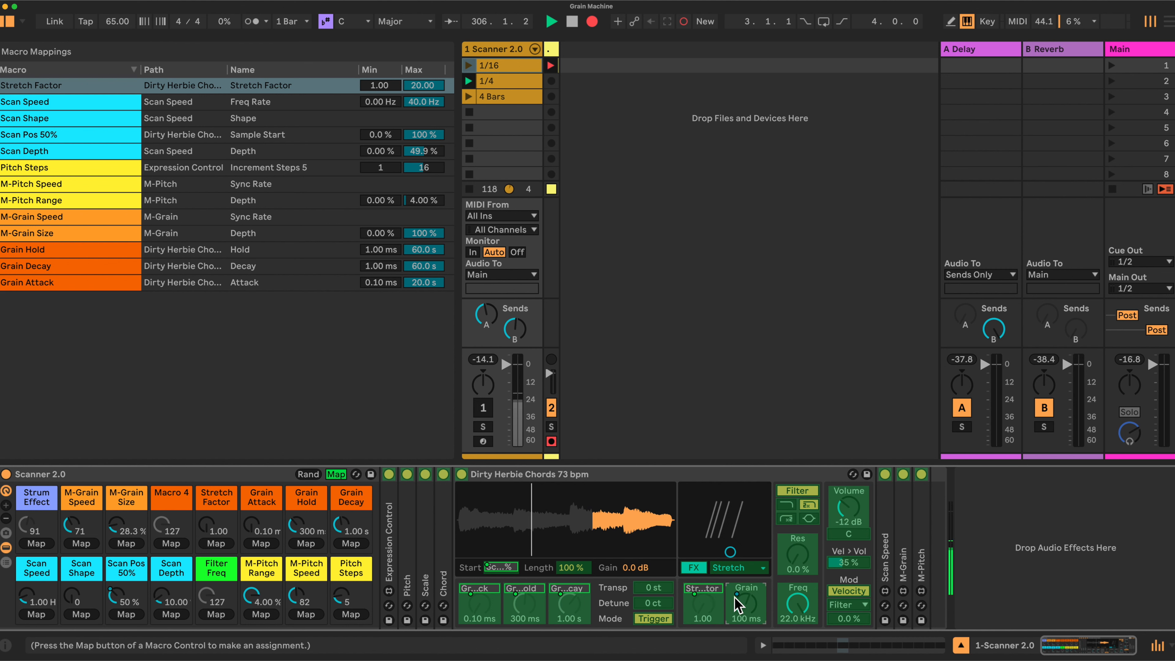
click(171, 544)
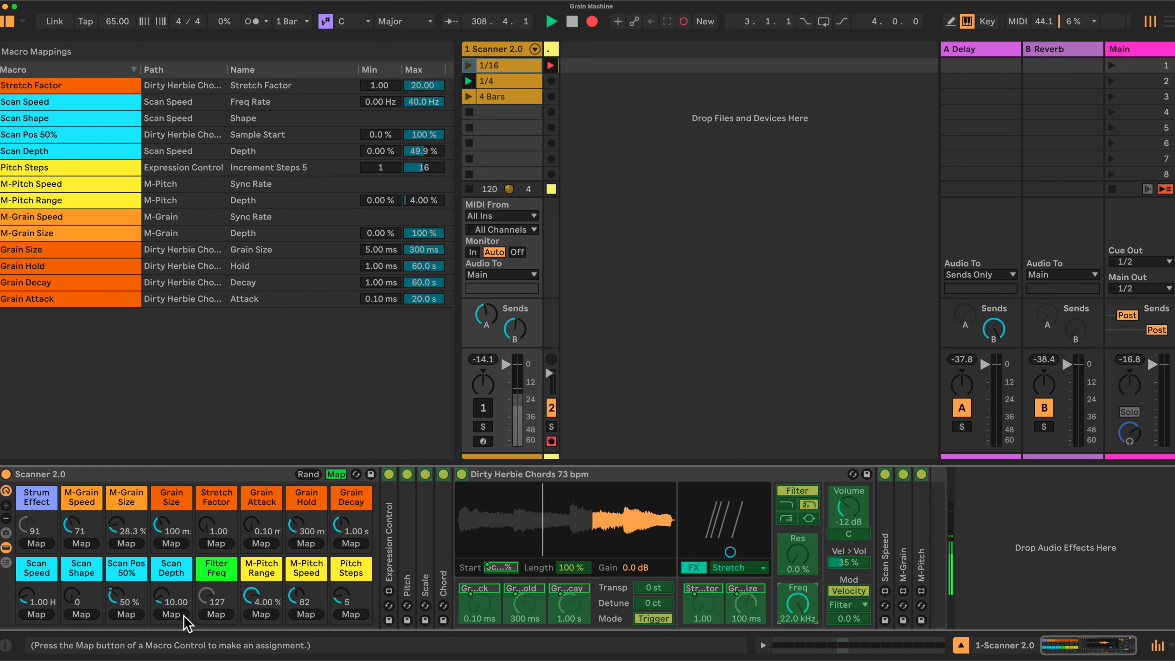
click(216, 615)
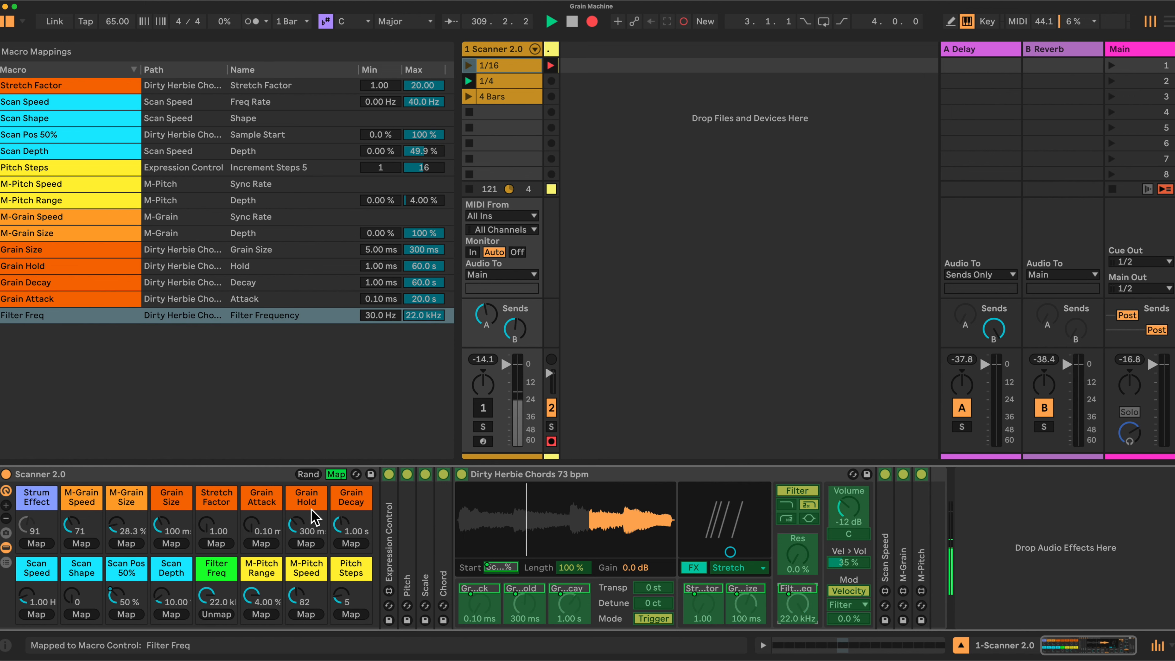
click(336, 474)
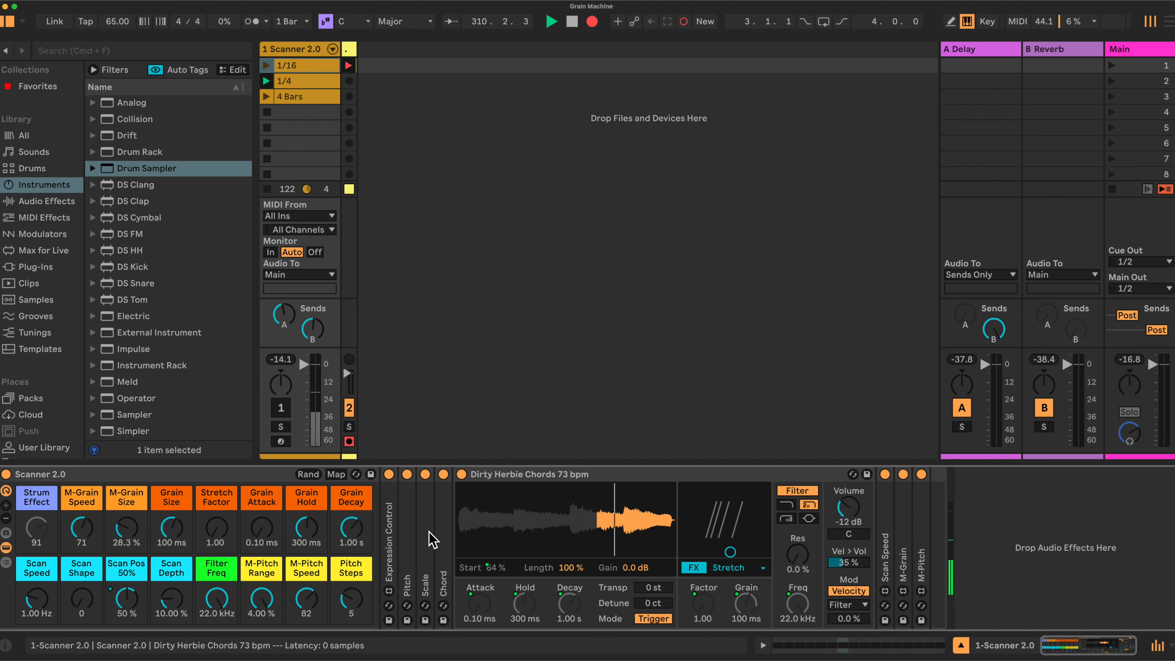
- Unfold the Pitch and Scale devices, set Scale to C Minor and fold Scale again
double_click(408, 532)
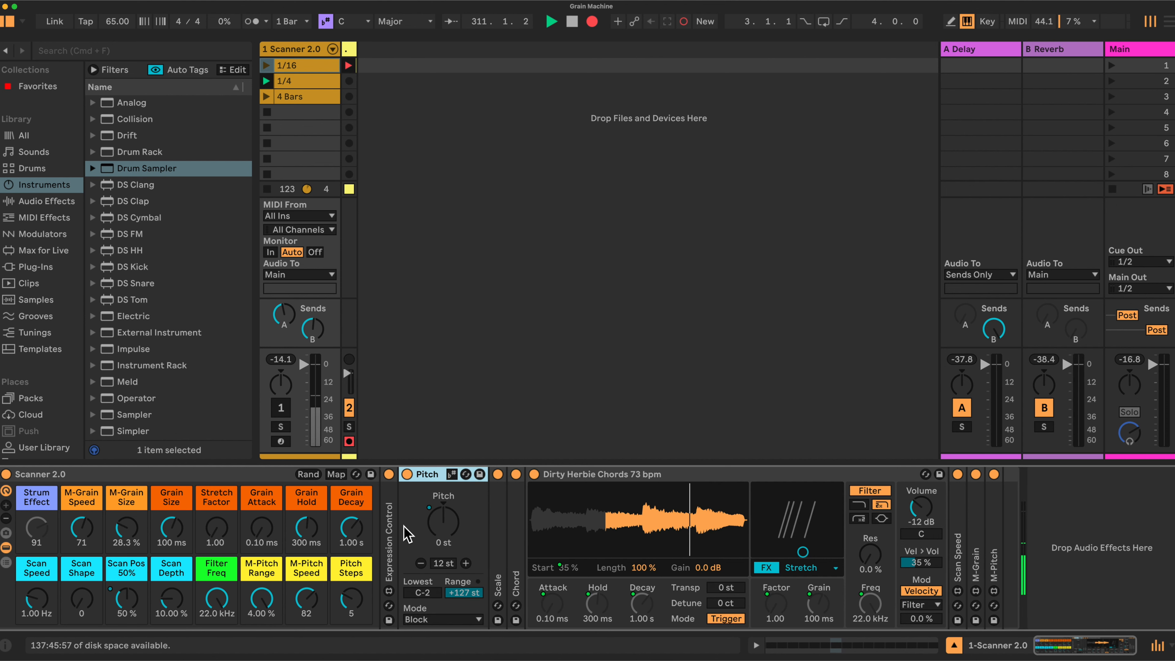
double_click(499, 542)
click(690, 522)
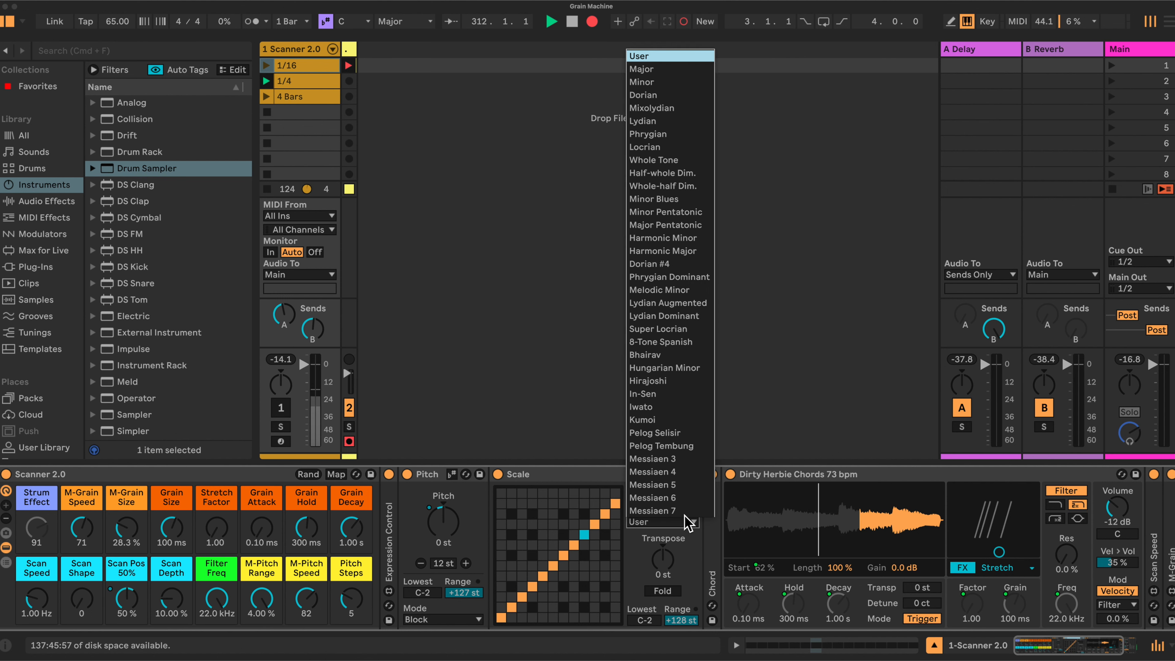
click(660, 82)
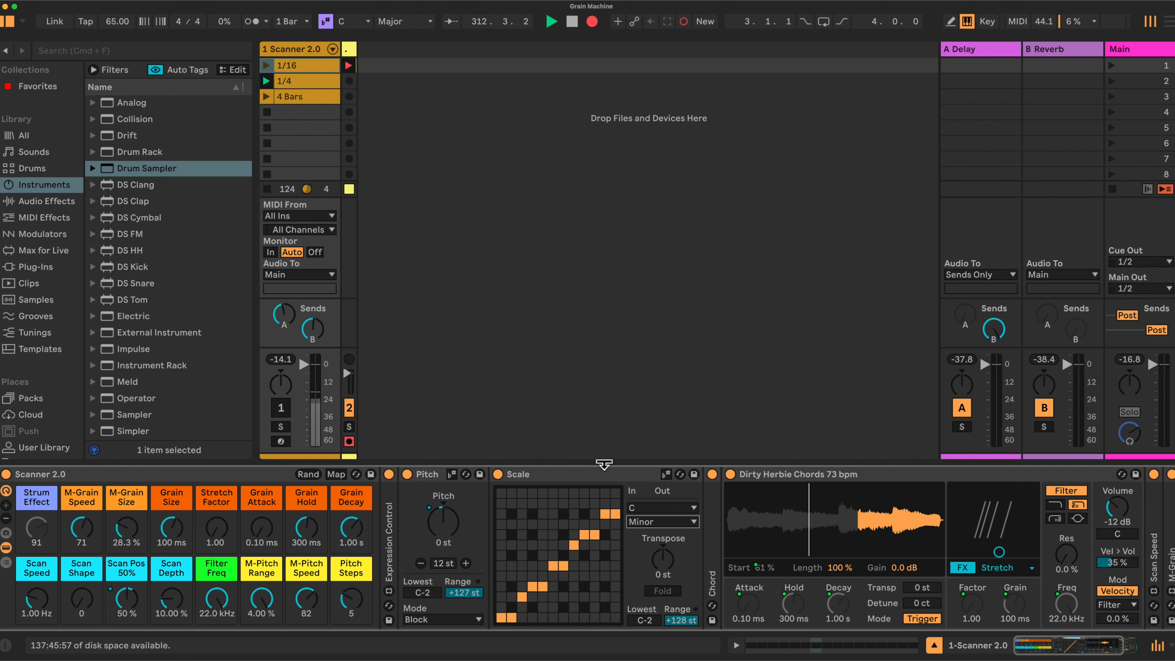
click(599, 475)
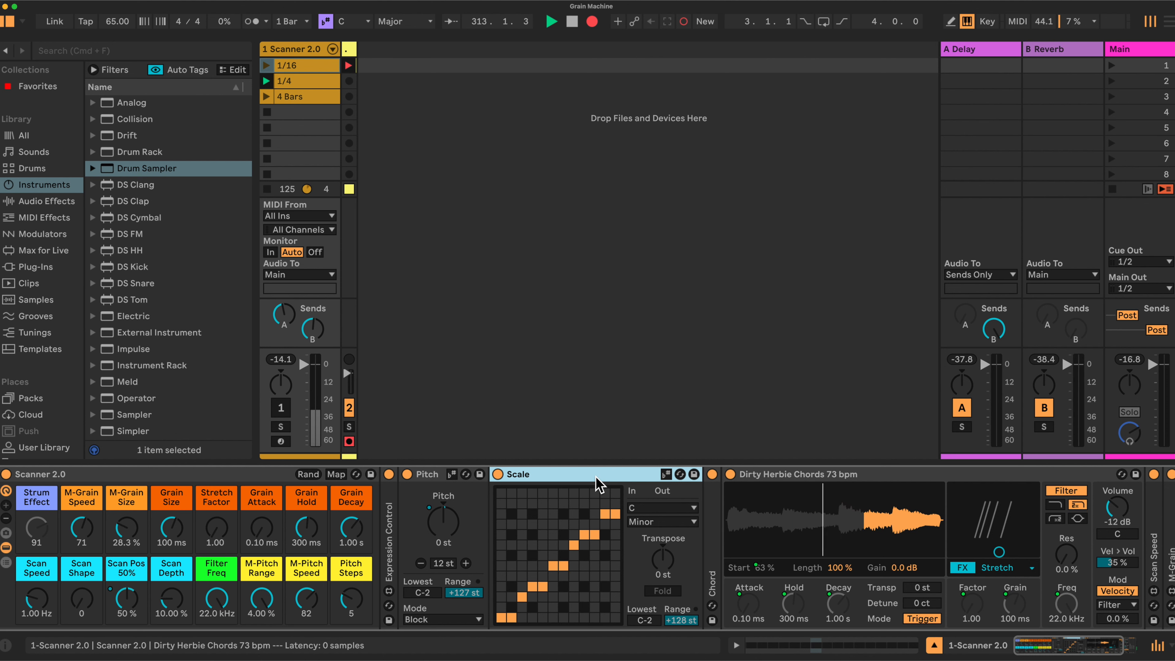
double_click(598, 481)
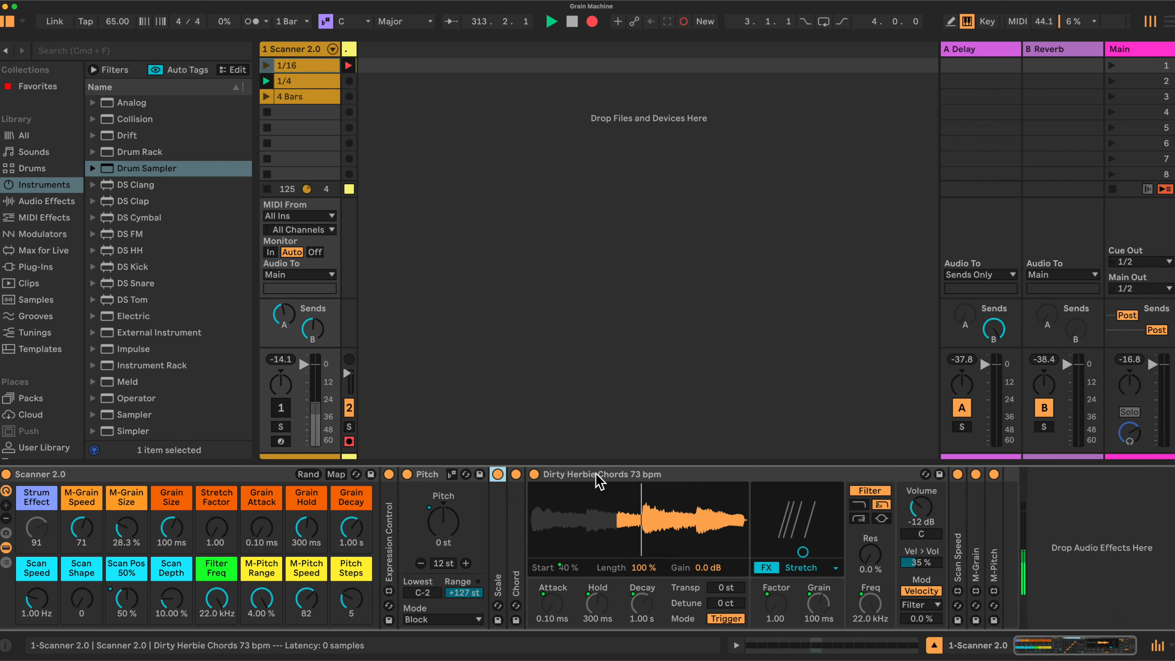
- Unfold the Chord device and map its Strum to the Strum Effect macro
double_click(518, 548)
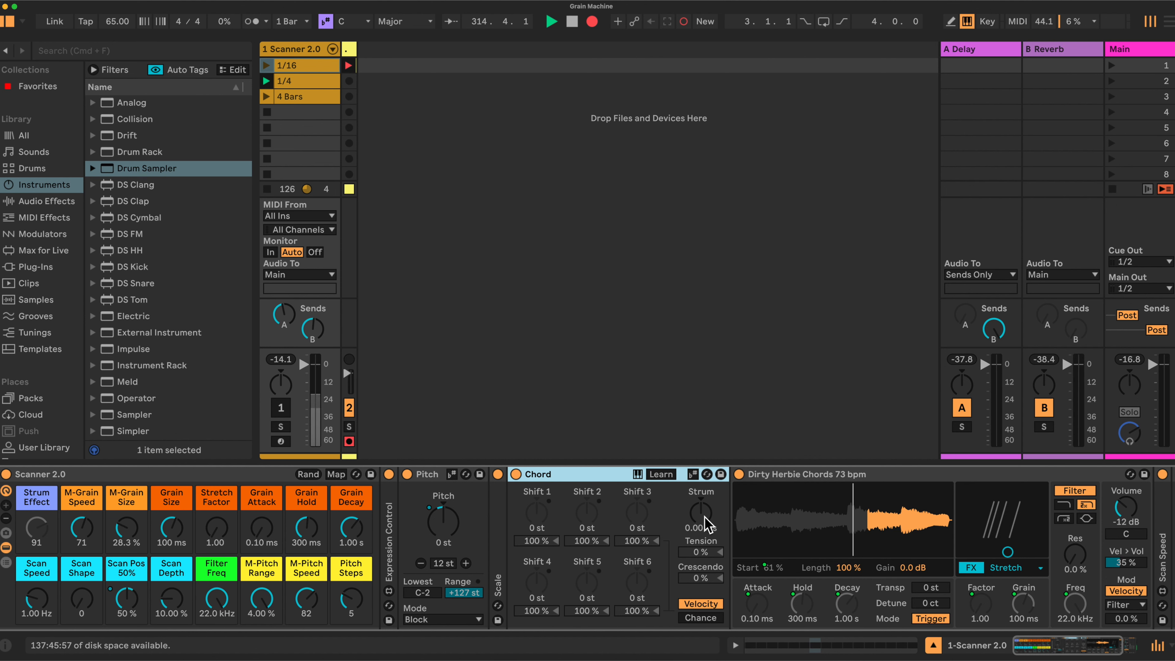
click(336, 474)
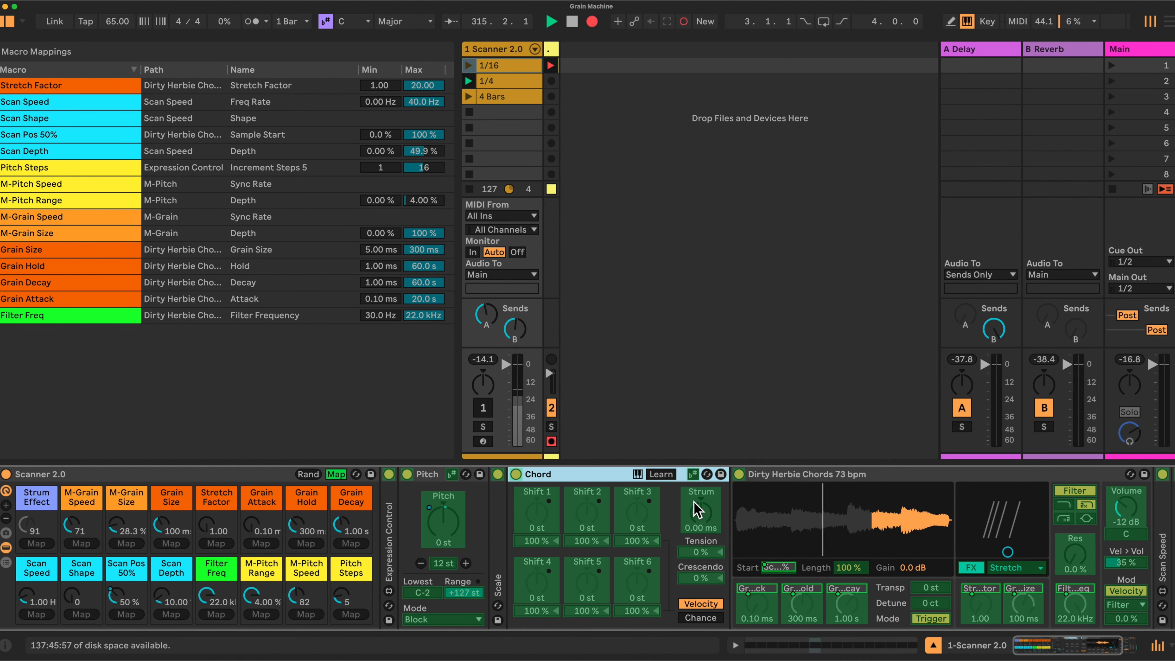
click(697, 511)
click(36, 543)
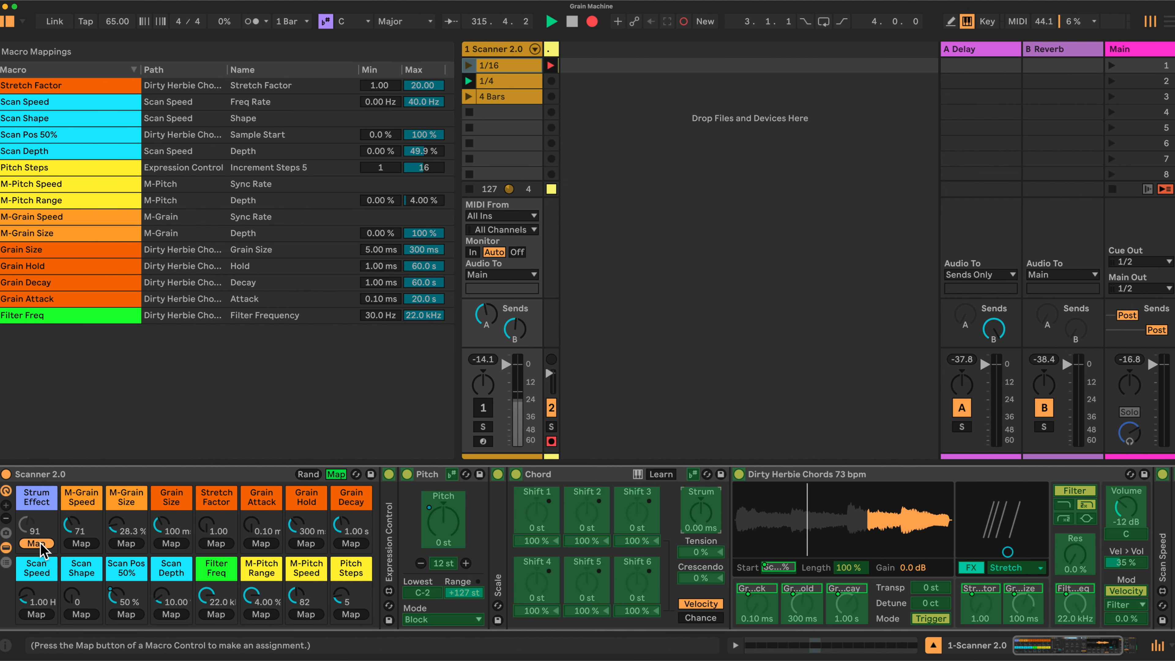
click(337, 474)
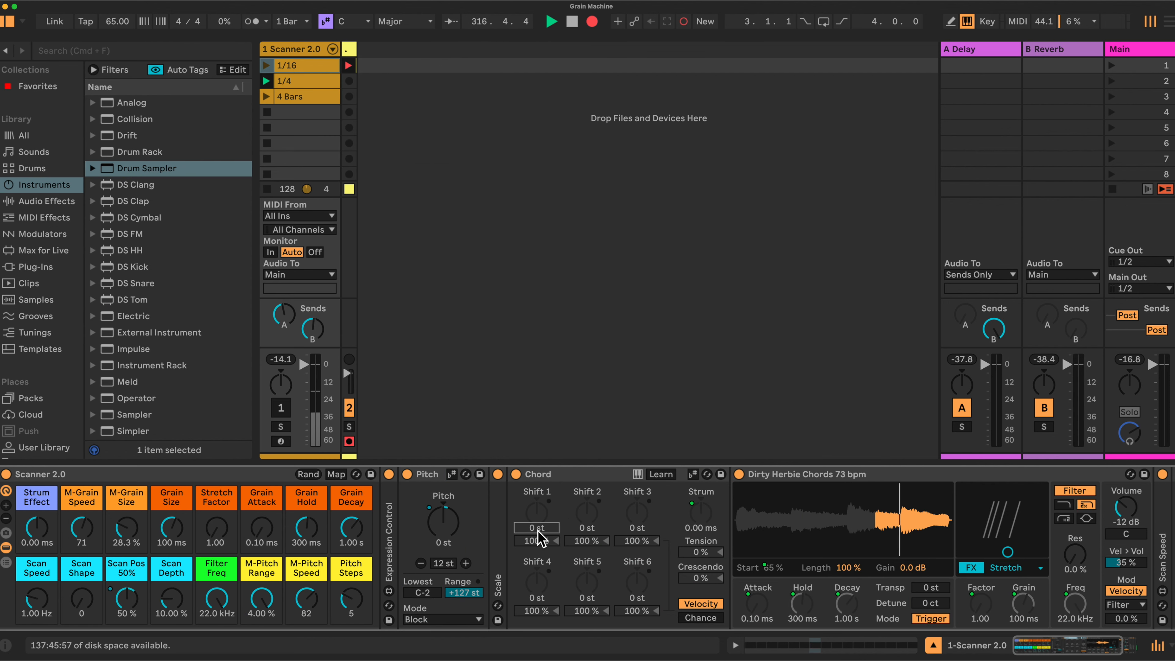
- Set Chord's Shift 1 to 6 to +2, +5, +7, -2, -5 and -7 st, and fold the Chord and Pitch devices
drag(539, 537, 587, 527)
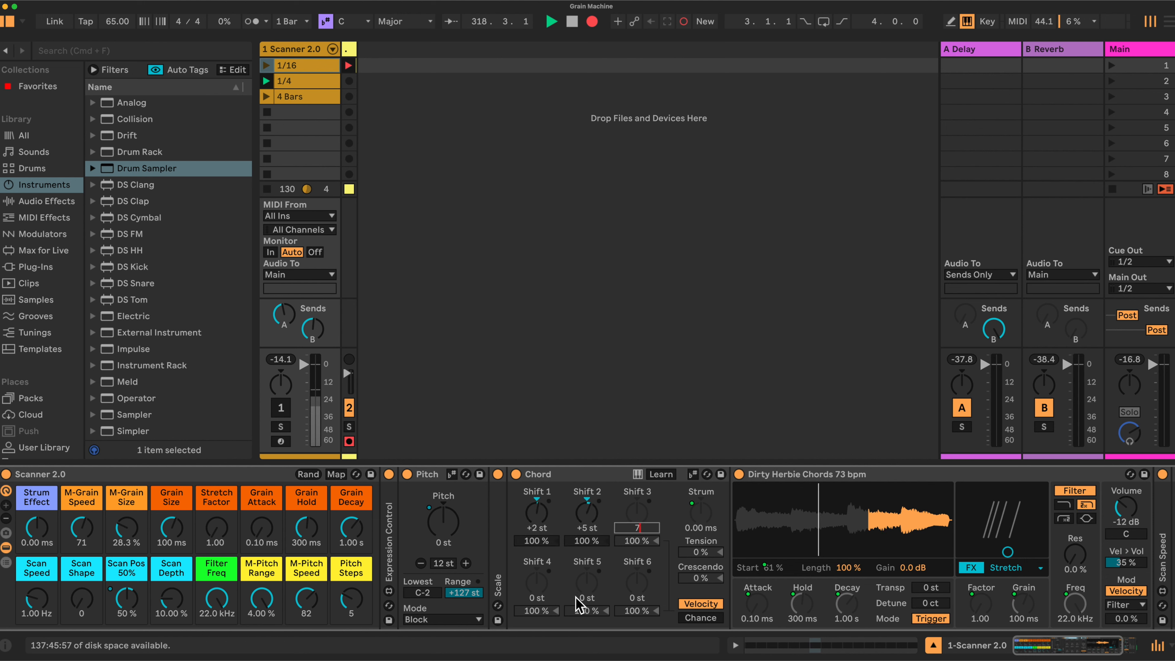
drag(543, 616, 545, 596)
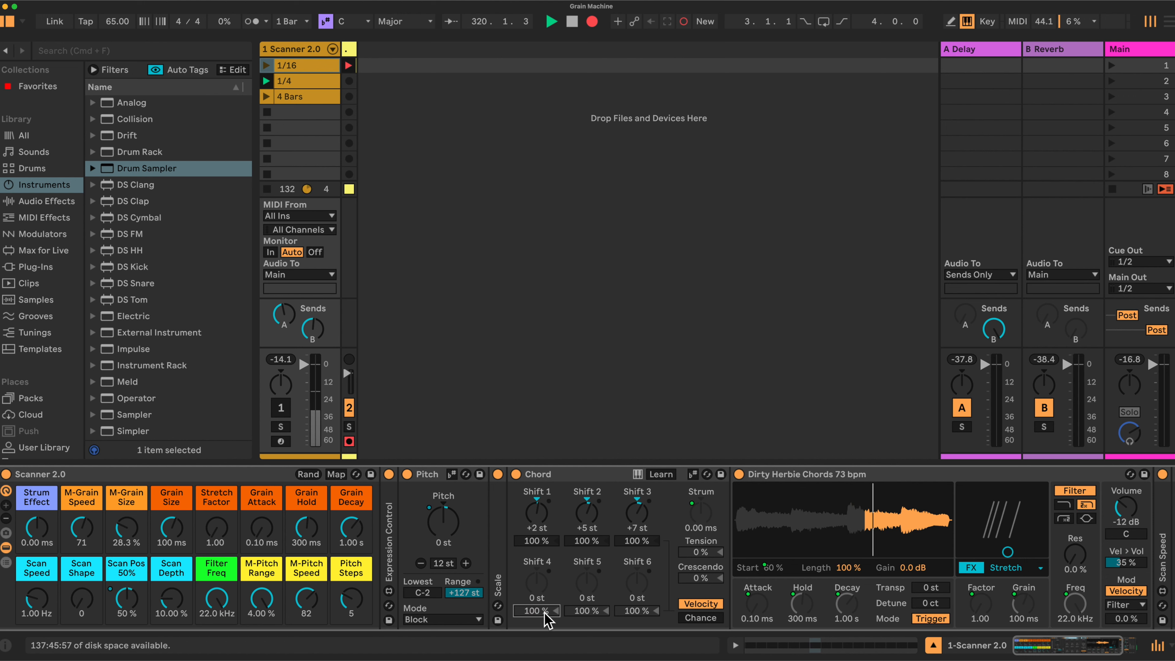
click(538, 599)
text(-2)
key(Return)
click(586, 598)
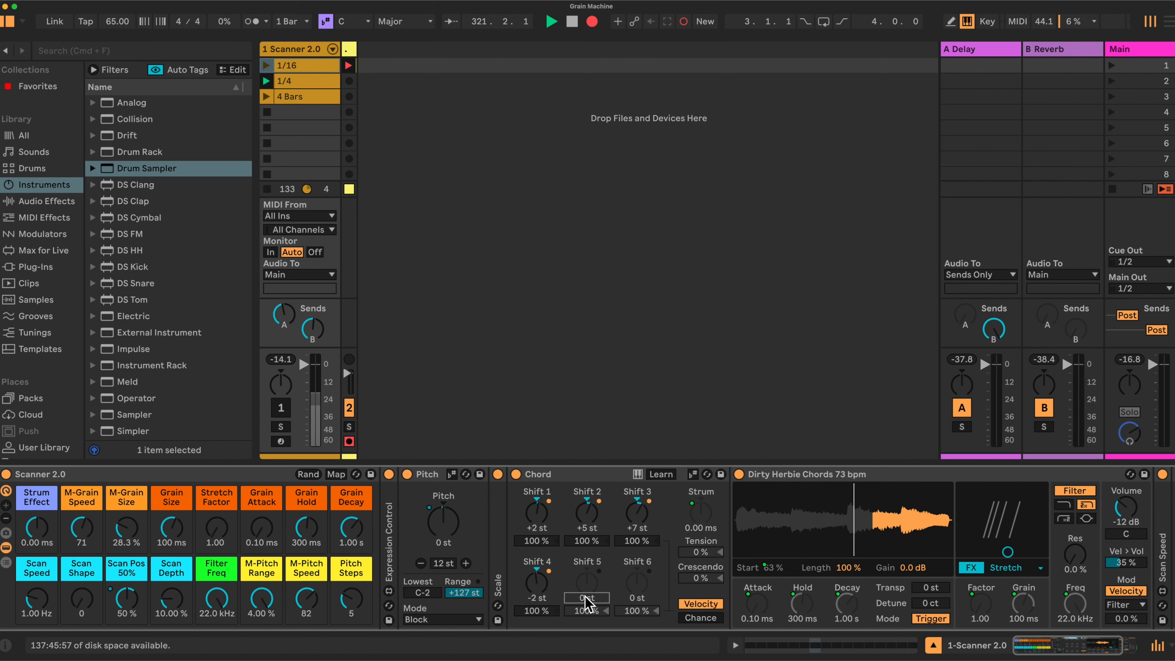
text(-5)
key(Return)
click(633, 598)
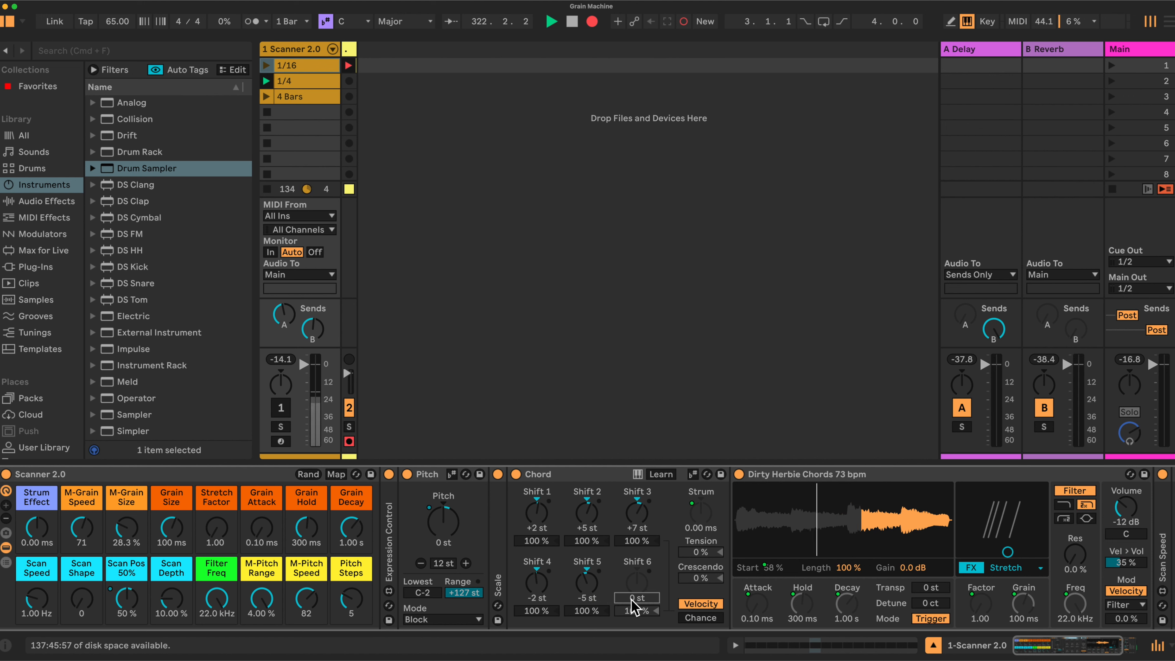
text(-7)
key(Return)
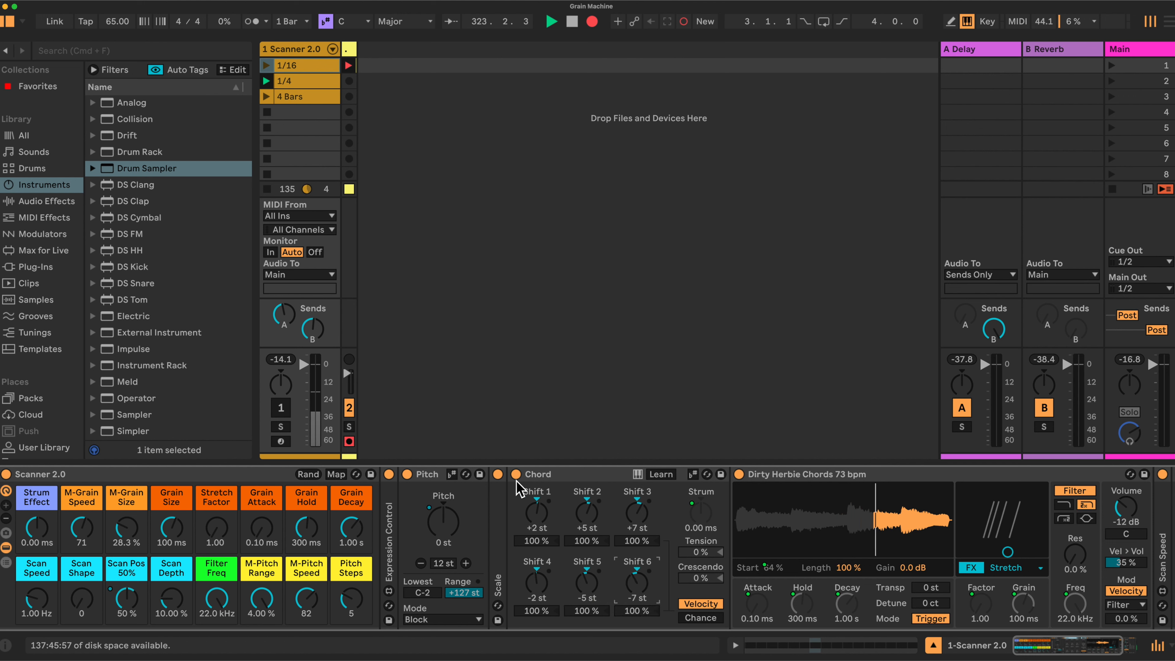
double_click(570, 474)
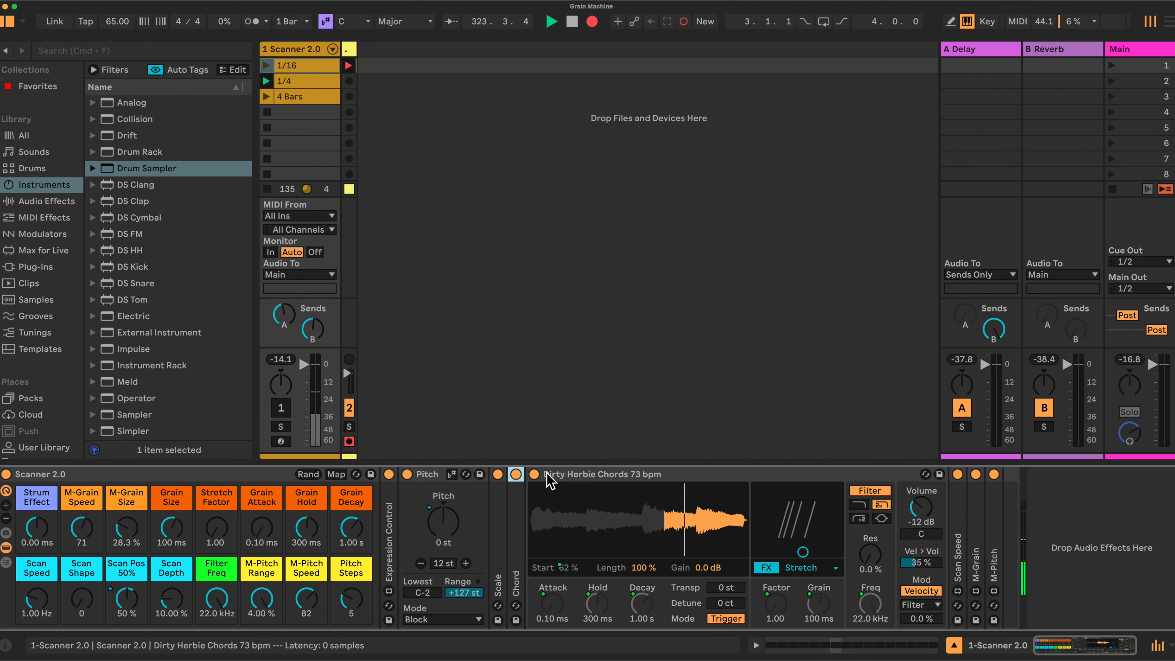
double_click(436, 477)
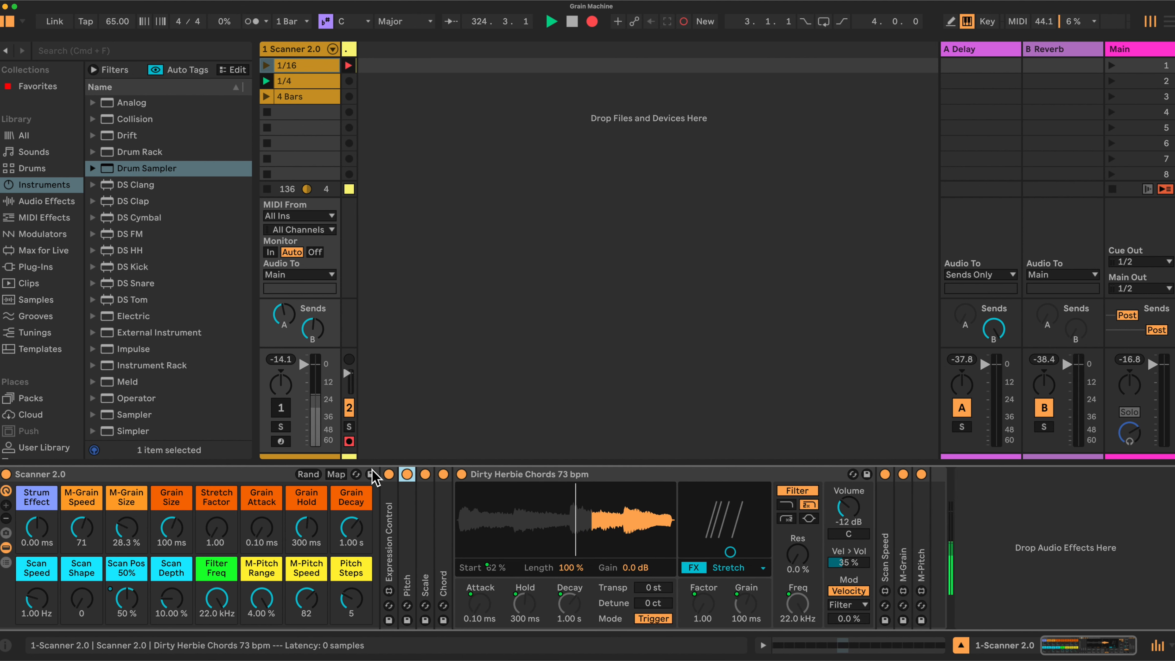
- Activate the Scanner 2.0 track and recall the rack's Outro macro variation
click(282, 408)
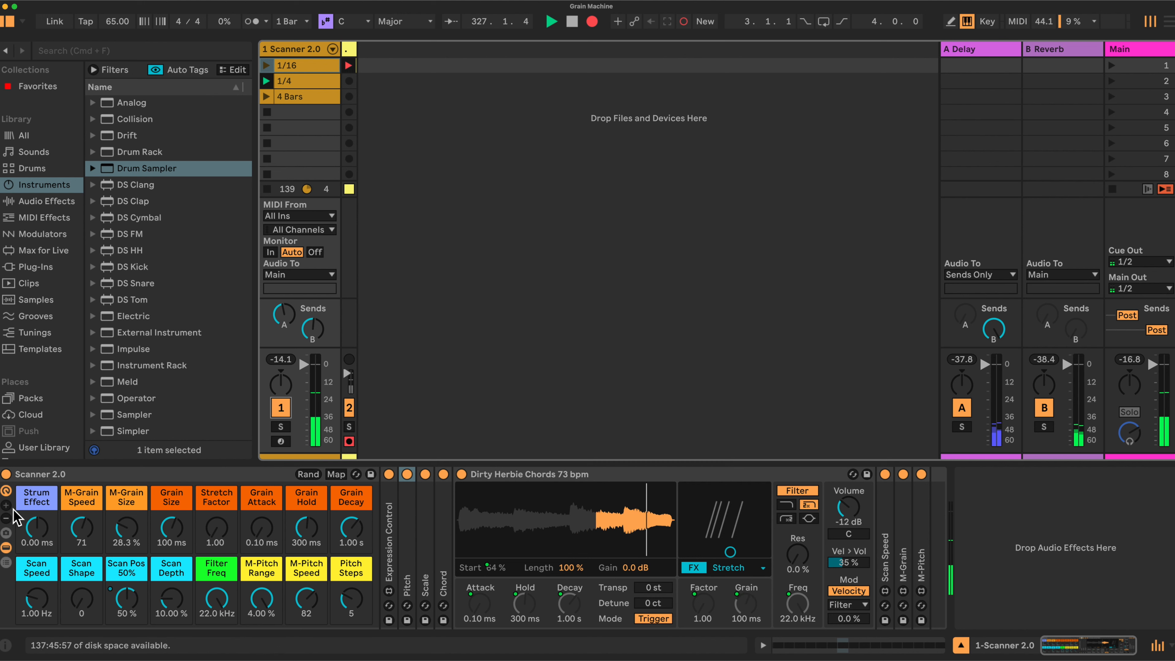
click(6, 533)
click(56, 509)
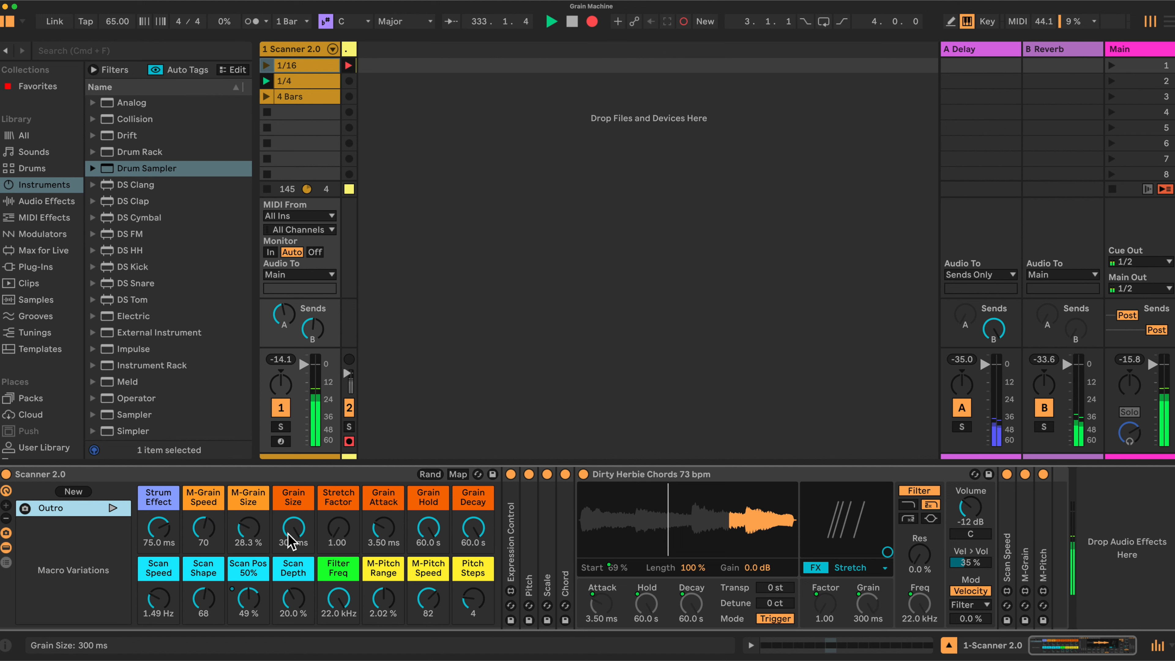
- Set the rack's Stretch Factor macro to 8.54 and its Grain Size macro to about 22.6 ms
drag(338, 528, 339, 526)
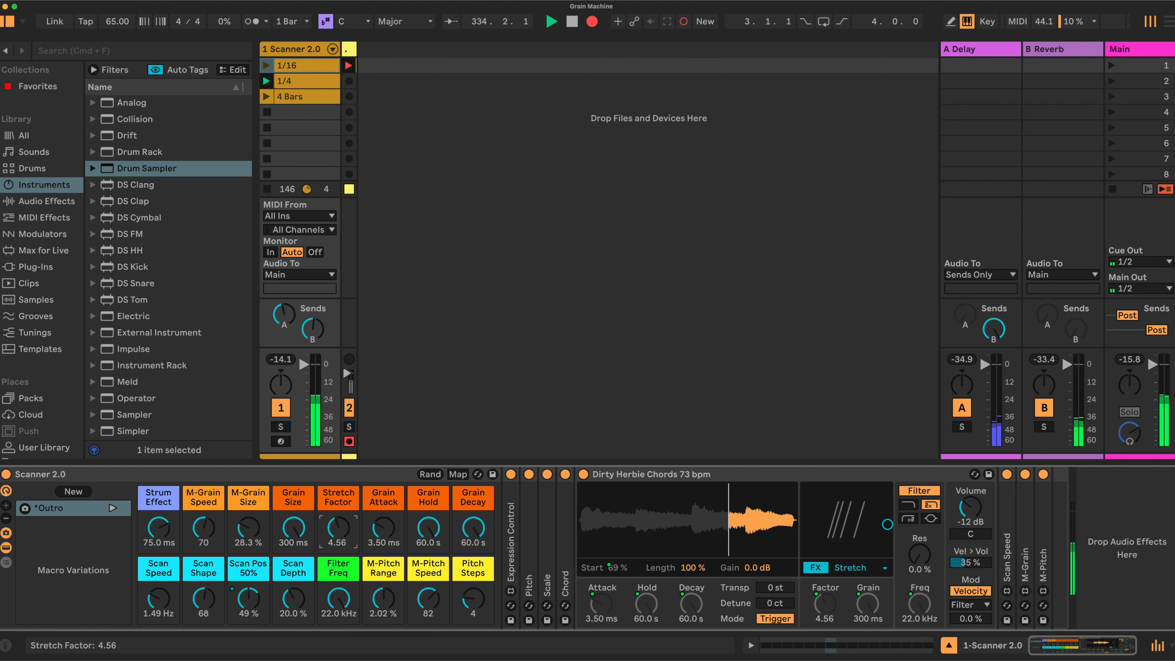
drag(339, 528, 293, 530)
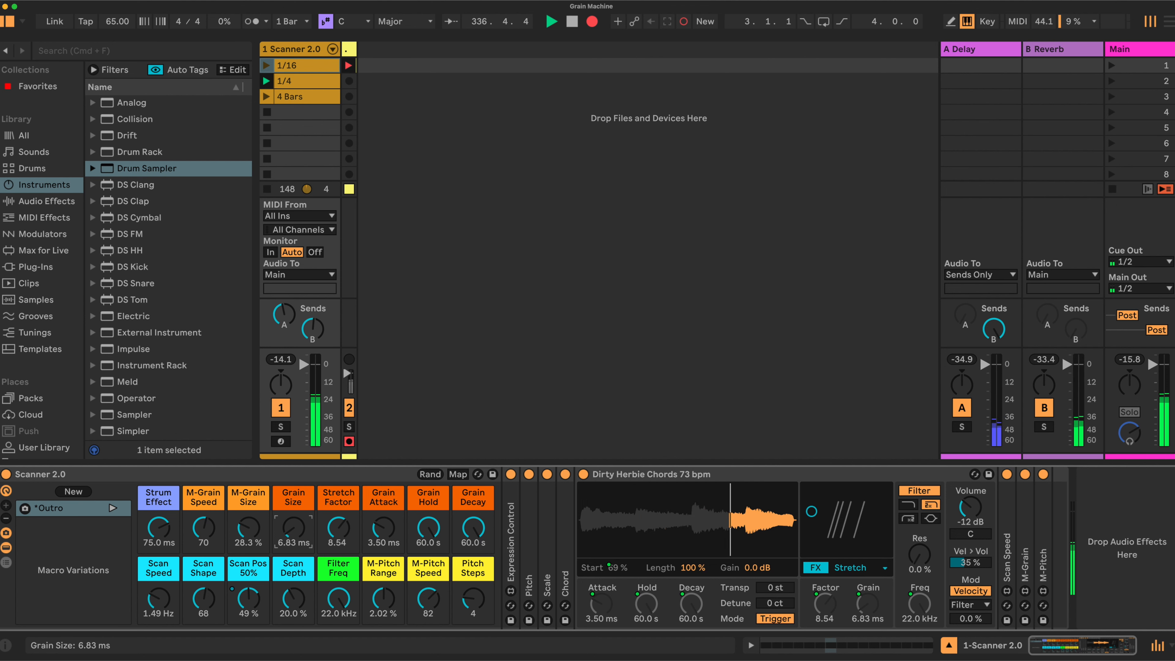
drag(294, 528, 294, 525)
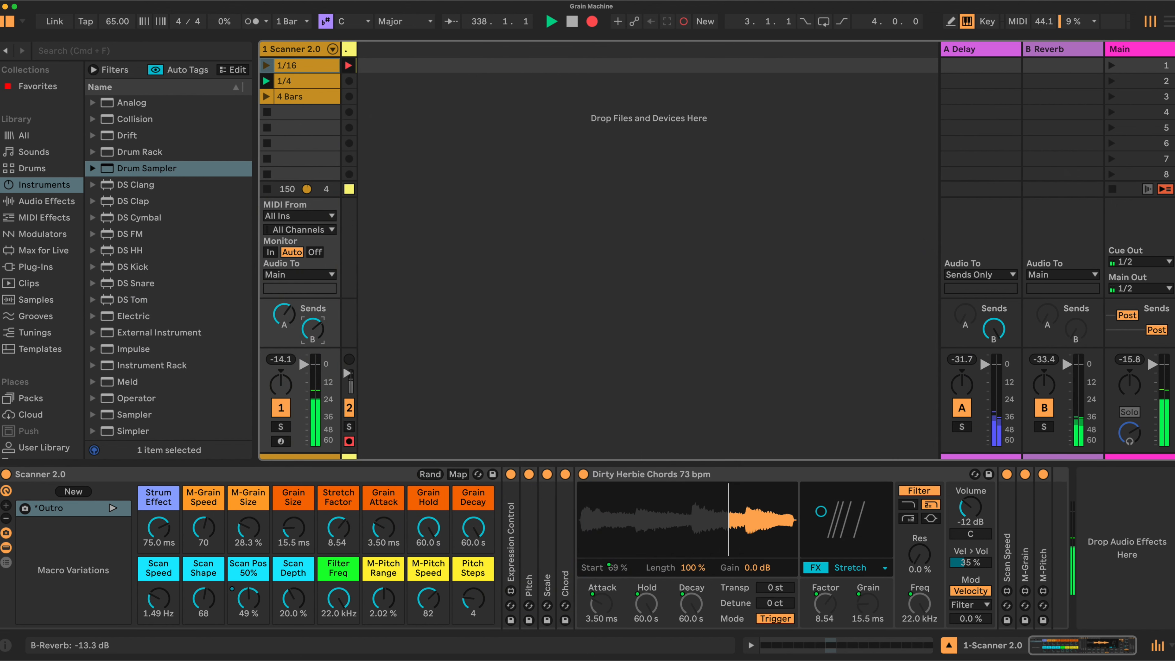
drag(297, 530, 297, 528)
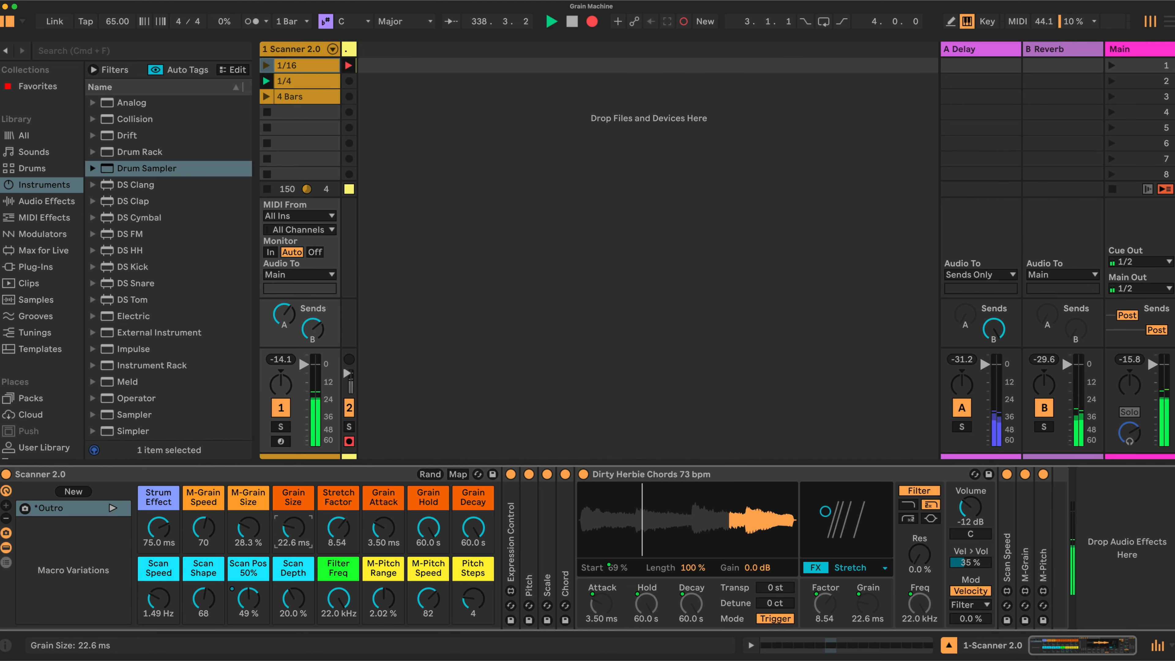